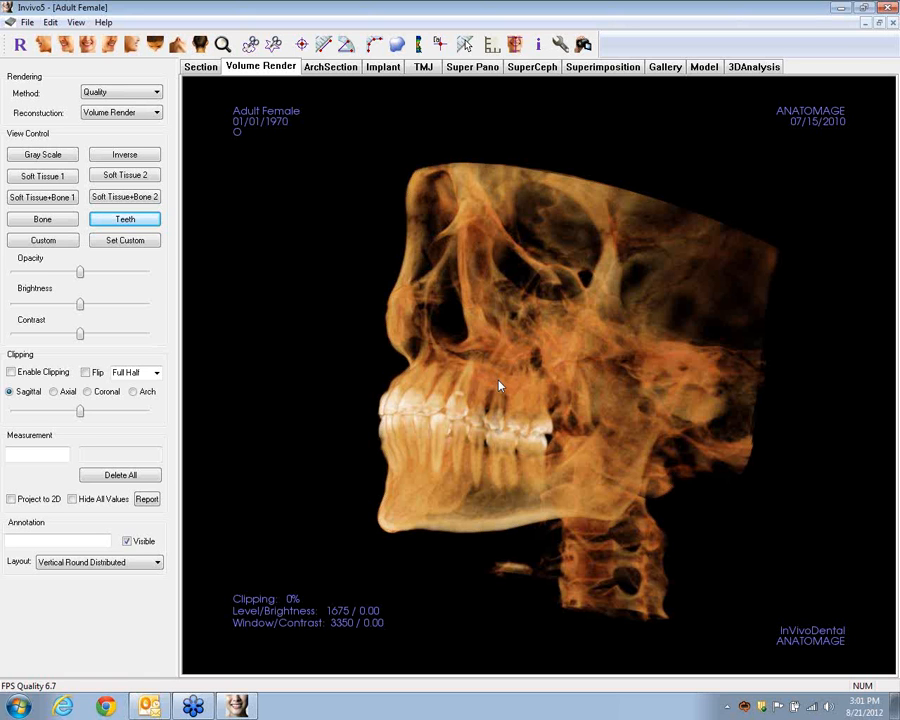
# - Rotate the volume-rendered skull to examine the teeth and jaw from the side, from below and from the front
pyautogui.moveTo(500, 381); pyautogui.dragTo(550, 402)
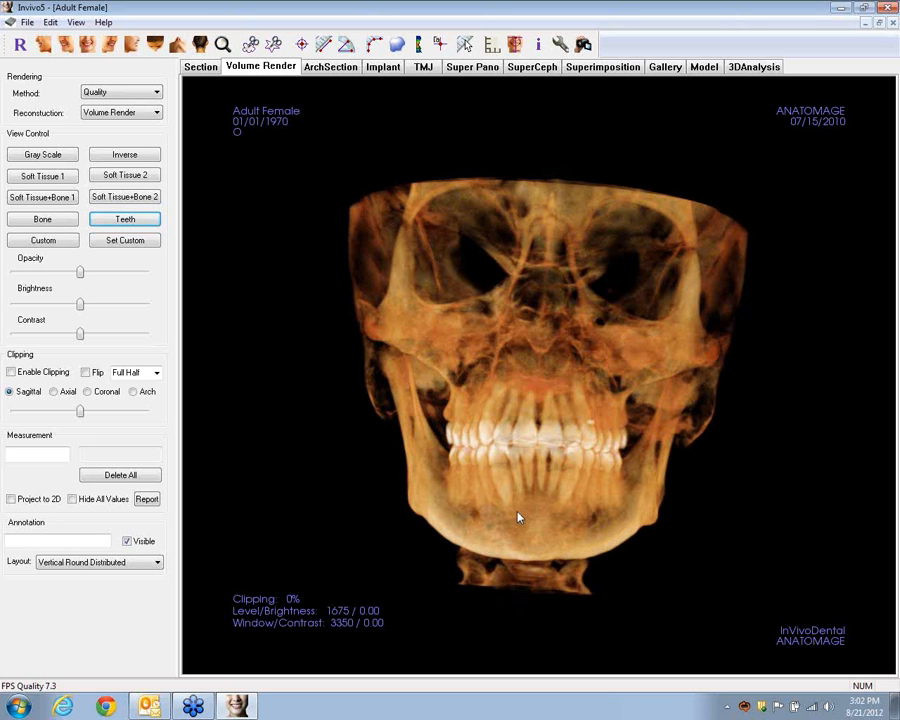
pyautogui.moveTo(582, 537); pyautogui.dragTo(482, 528)
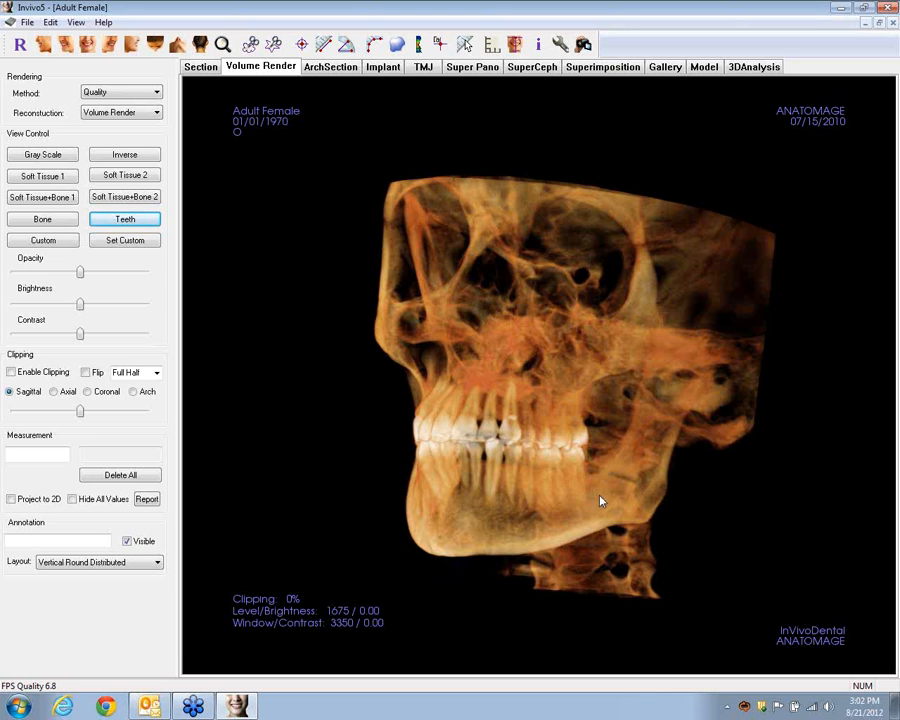
pyautogui.moveTo(600, 500); pyautogui.dragTo(492, 456)
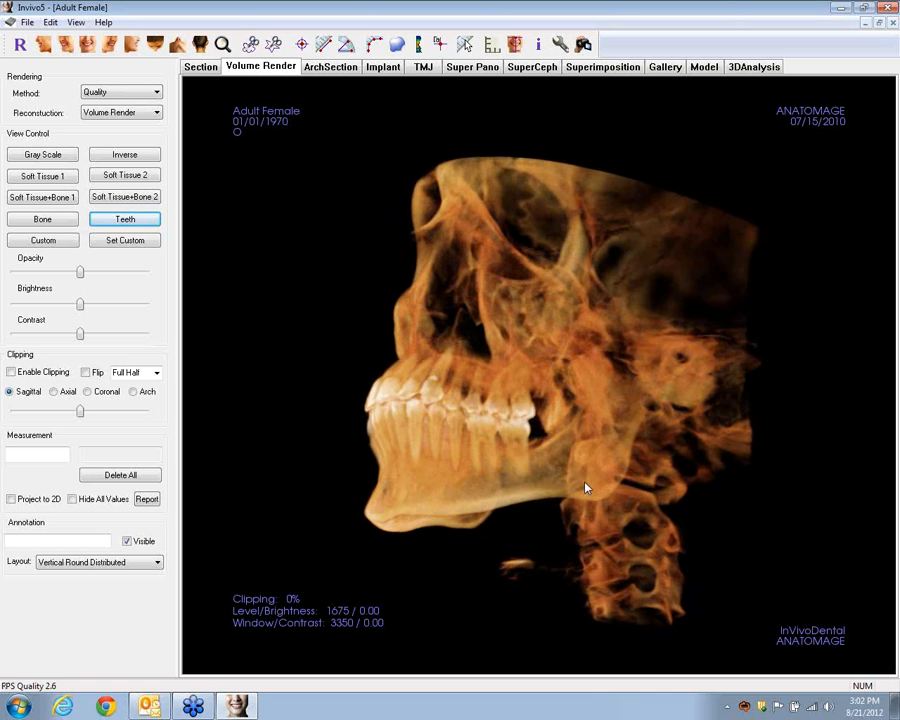
pyautogui.moveTo(586, 488); pyautogui.dragTo(583, 522)
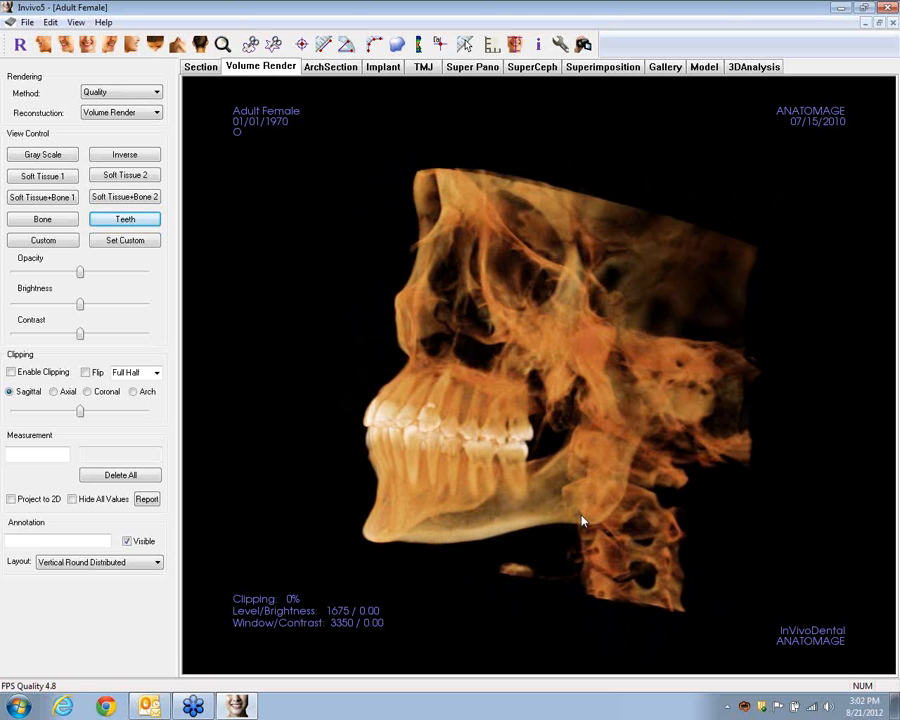
pyautogui.moveTo(504, 508); pyautogui.dragTo(548, 548)
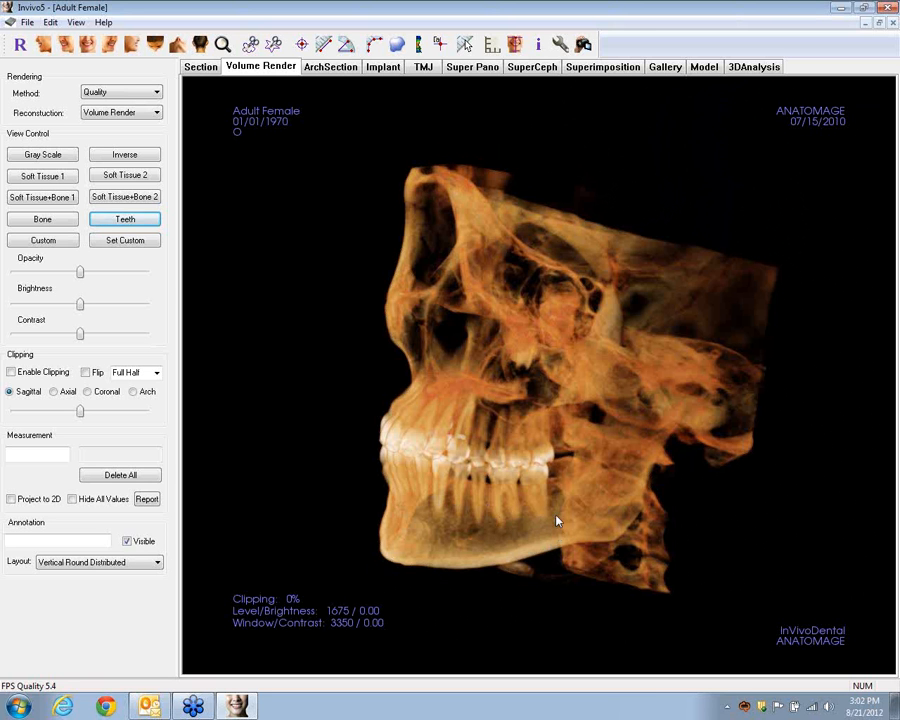
pyautogui.moveTo(591, 508); pyautogui.dragTo(560, 519)
pyautogui.moveTo(462, 535); pyautogui.dragTo(614, 529)
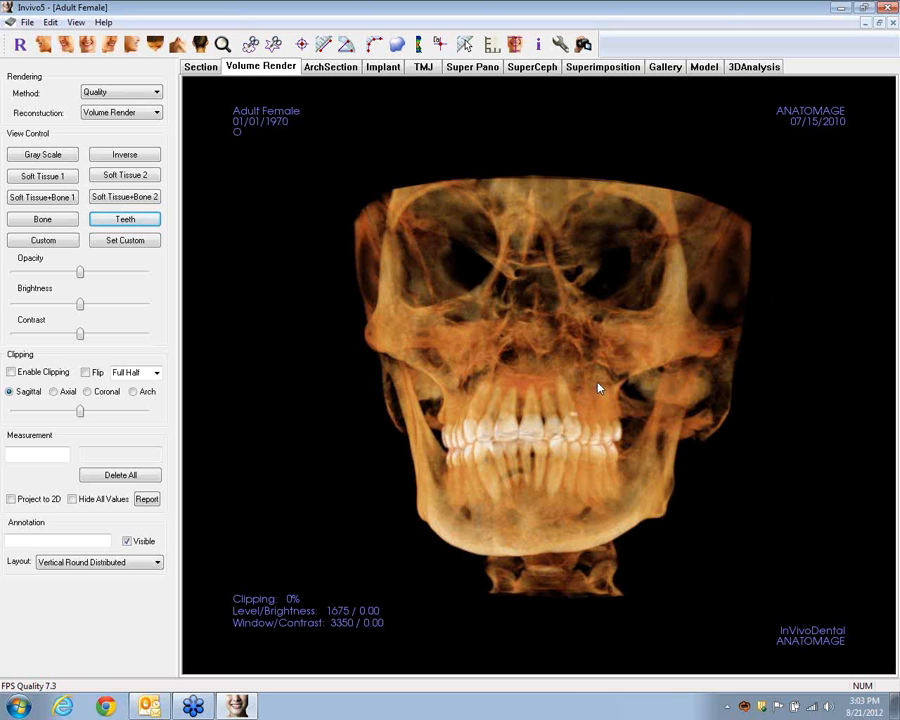
# - Enlarge the front-facing skull rendering and shift it slightly within the view
pyautogui.keyDown('ctrl'); pyautogui.moveTo(590, 402); pyautogui.dragTo(612, 352); pyautogui.keyUp('ctrl')
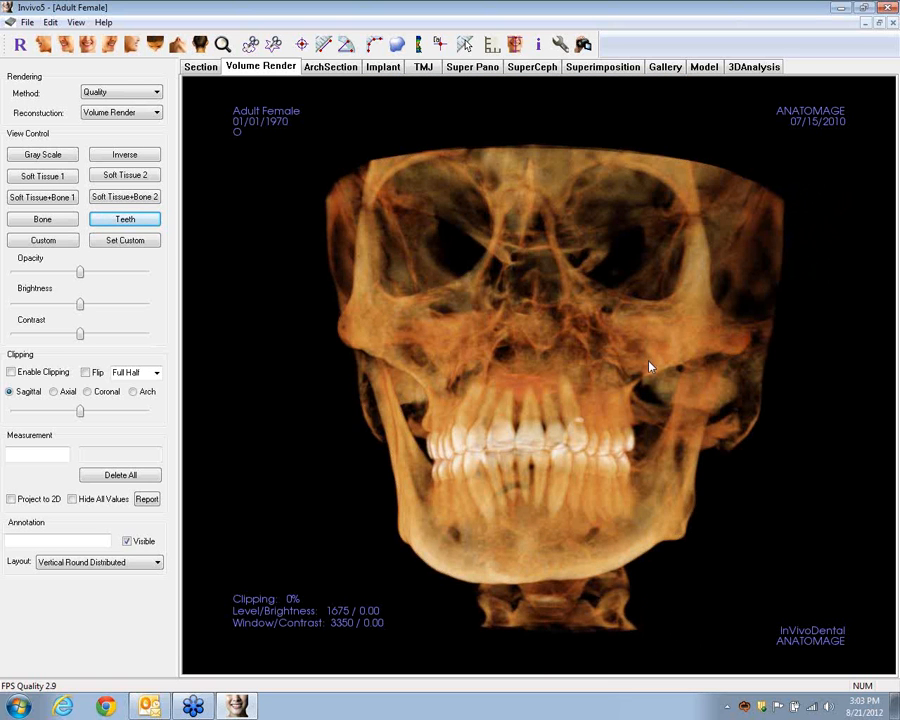
pyautogui.moveTo(650, 367)
pyautogui.mouseDown()
pyautogui.moveTo(633, 336)
pyautogui.moveTo(552, 307)
pyautogui.moveTo(695, 352)
pyautogui.moveTo(606, 366)
pyautogui.moveTo(641, 366)
pyautogui.mouseUp()
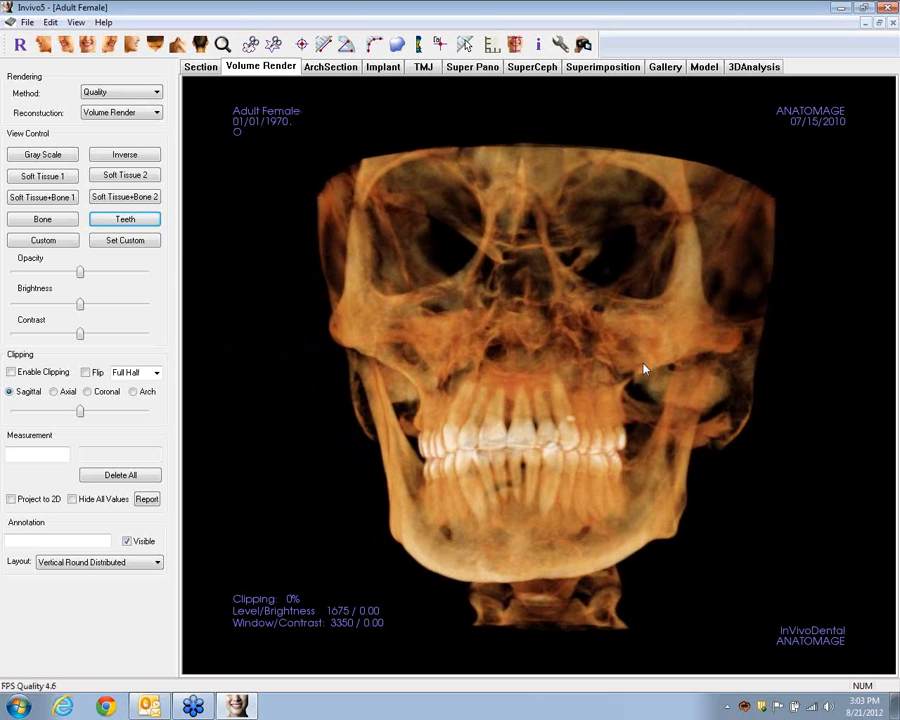
pyautogui.moveTo(675, 345)
pyautogui.mouseDown()
pyautogui.moveTo(669, 412)
pyautogui.moveTo(679, 370)
pyautogui.moveTo(639, 311)
pyautogui.moveTo(663, 354)
pyautogui.moveTo(660, 343)
pyautogui.mouseUp()
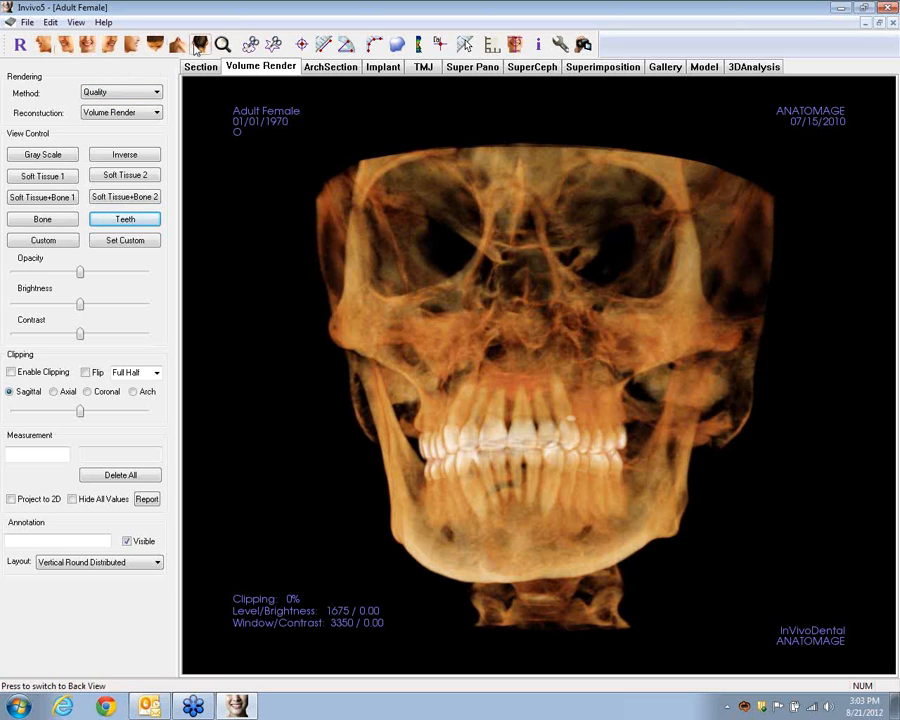
# - Examine the skull in the left, left 3/4, front, right 3/4, right, top, bottom and back preset views, ending on the front view
pyautogui.click(44, 47)
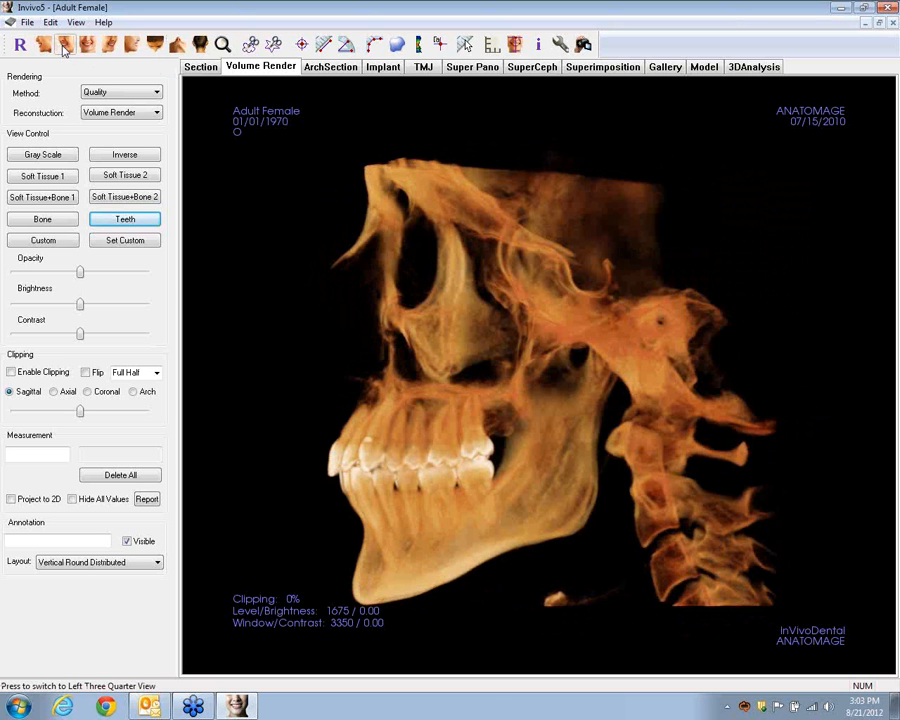
pyautogui.click(64, 46)
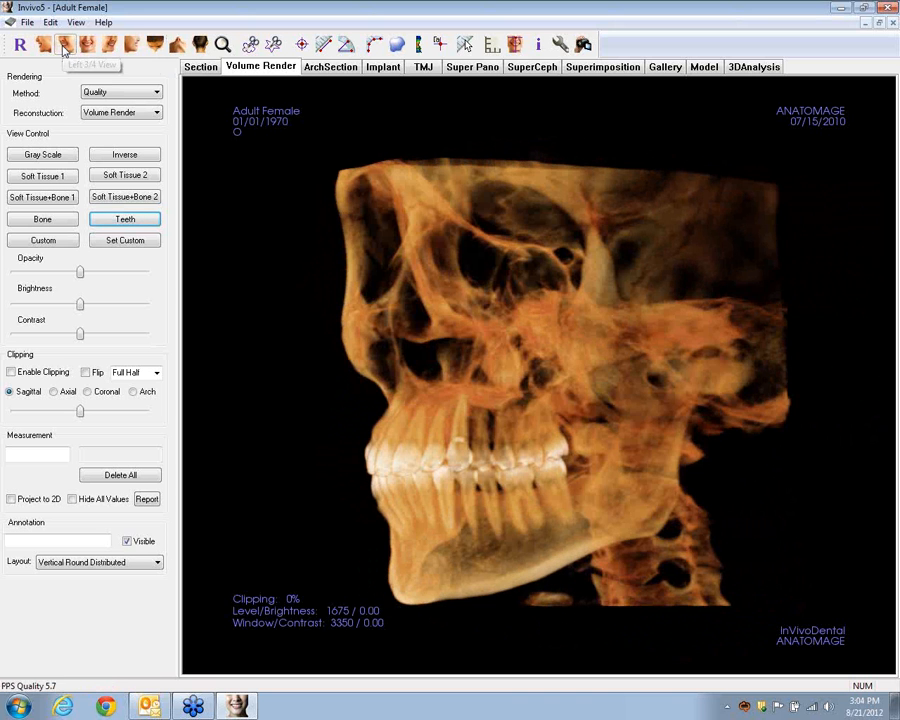
pyautogui.click(88, 46)
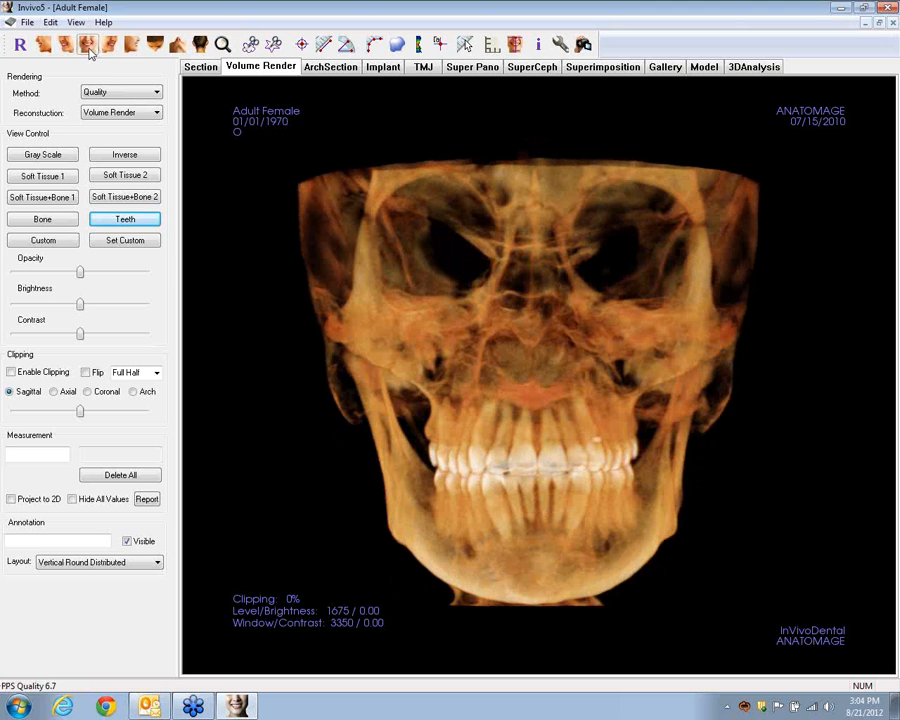
pyautogui.click(111, 47)
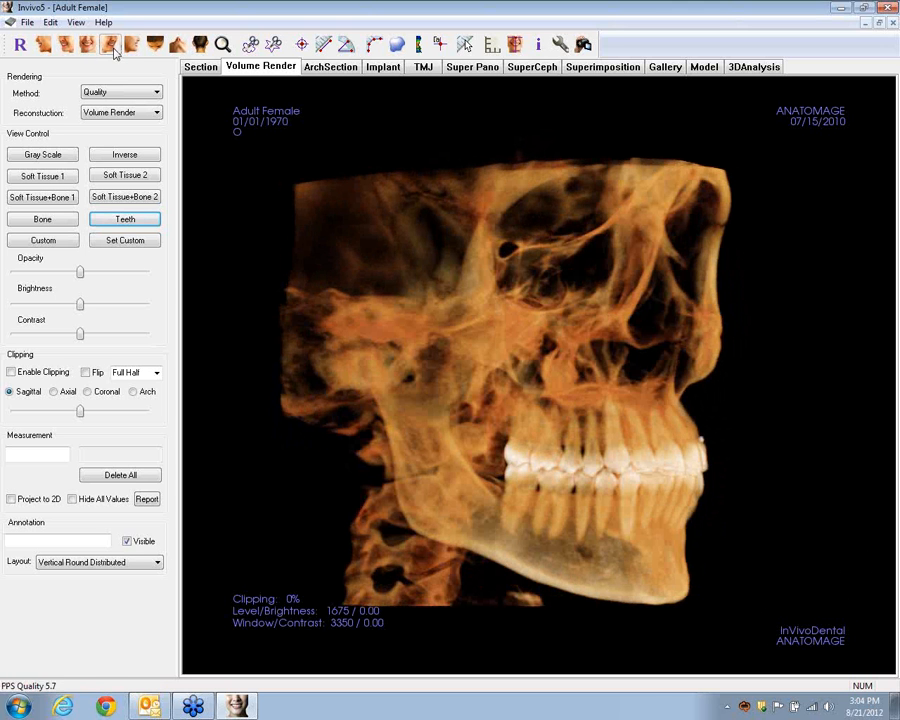
pyautogui.click(134, 46)
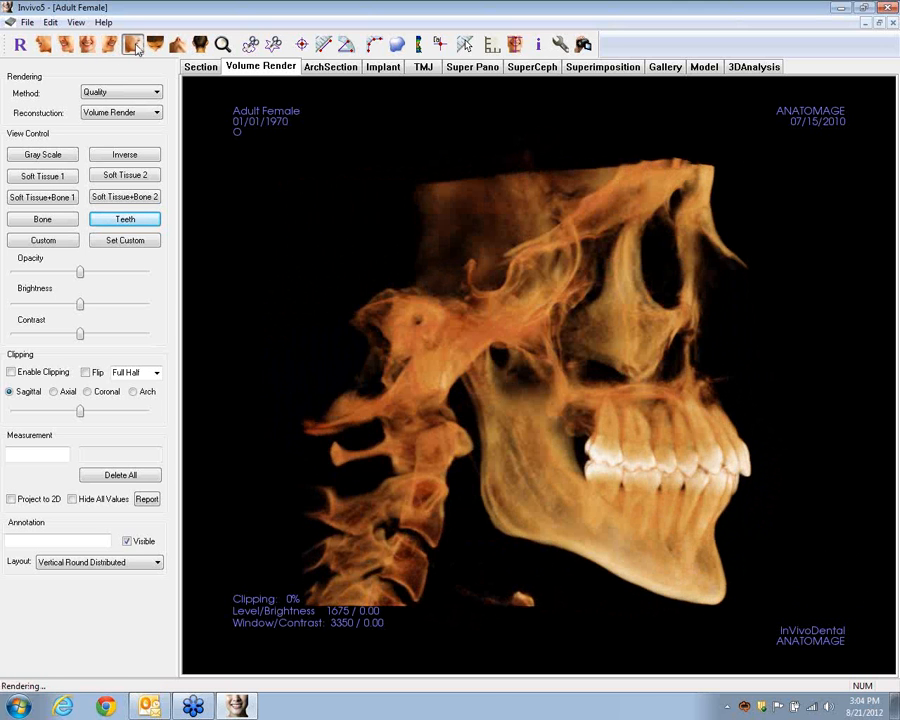
pyautogui.click(156, 45)
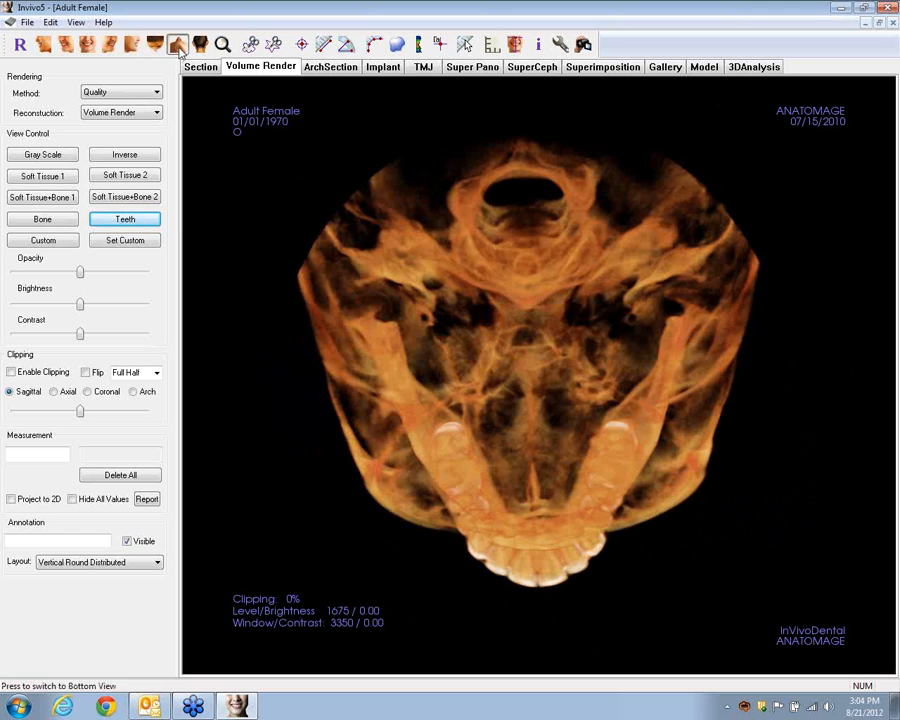
pyautogui.click(177, 45)
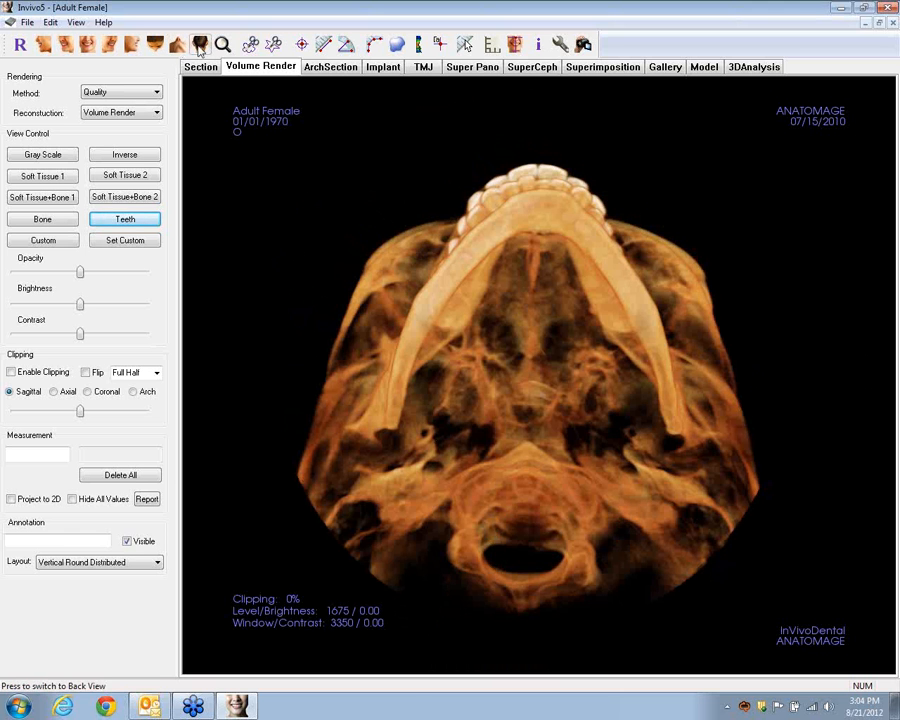
pyautogui.click(200, 45)
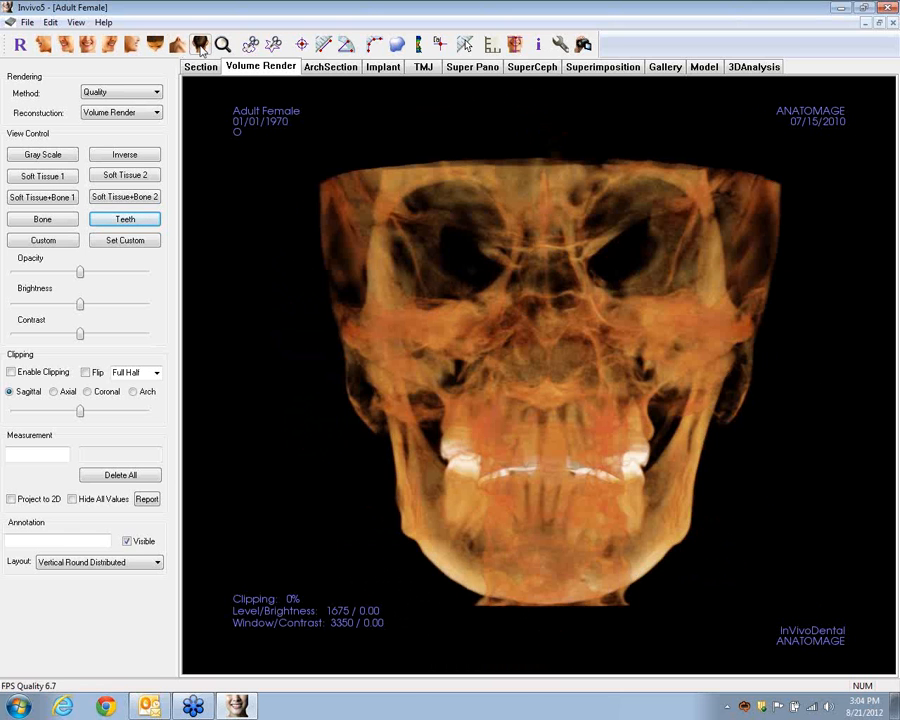
pyautogui.click(87, 44)
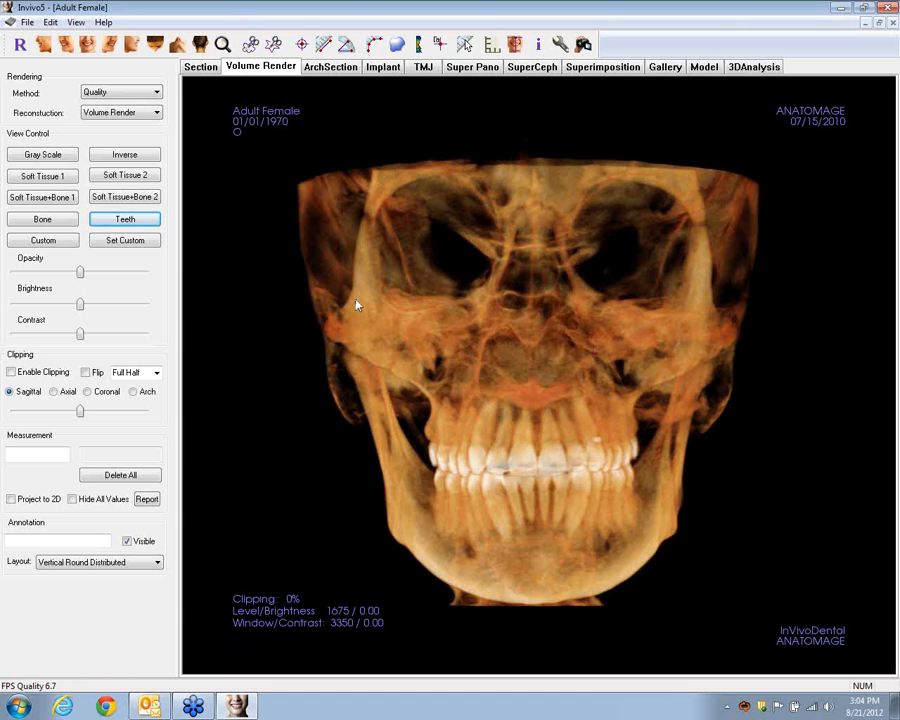
# - Reorient the patient in the section view by rotating the axial slice clockwise, and check the volume rendering's front view
pyautogui.click(201, 67)
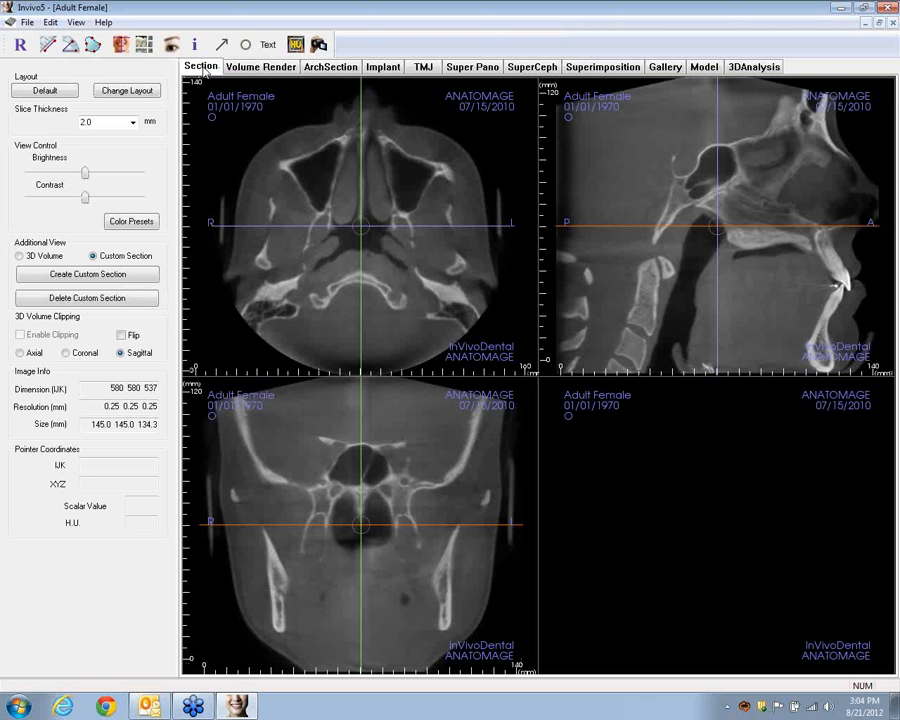
pyautogui.click(120, 44)
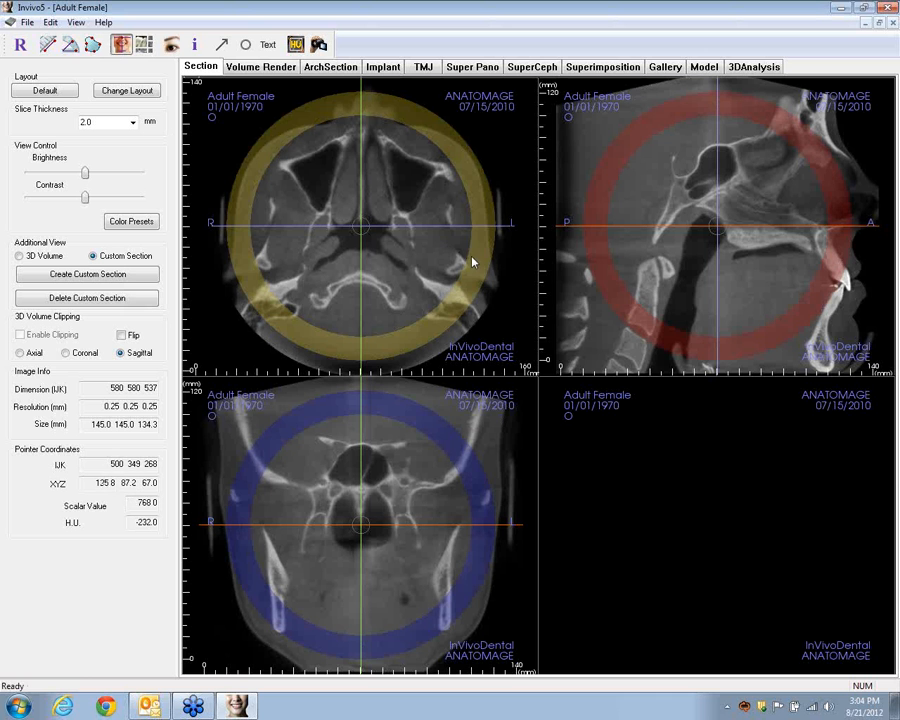
pyautogui.moveTo(478, 260); pyautogui.dragTo(477, 268)
pyautogui.moveTo(470, 285); pyautogui.dragTo(465, 293)
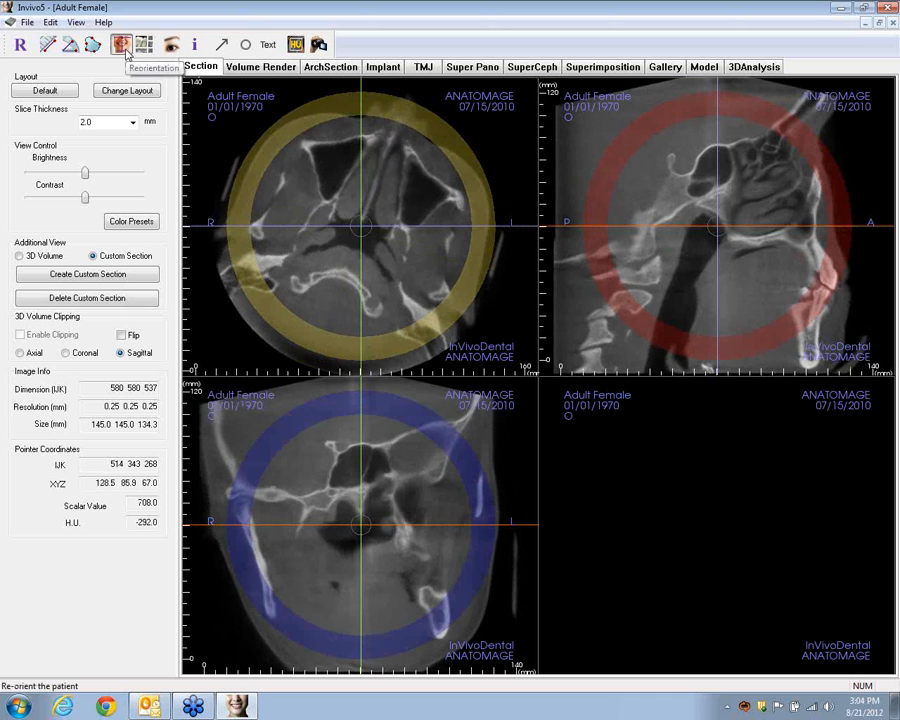
pyautogui.click(125, 45)
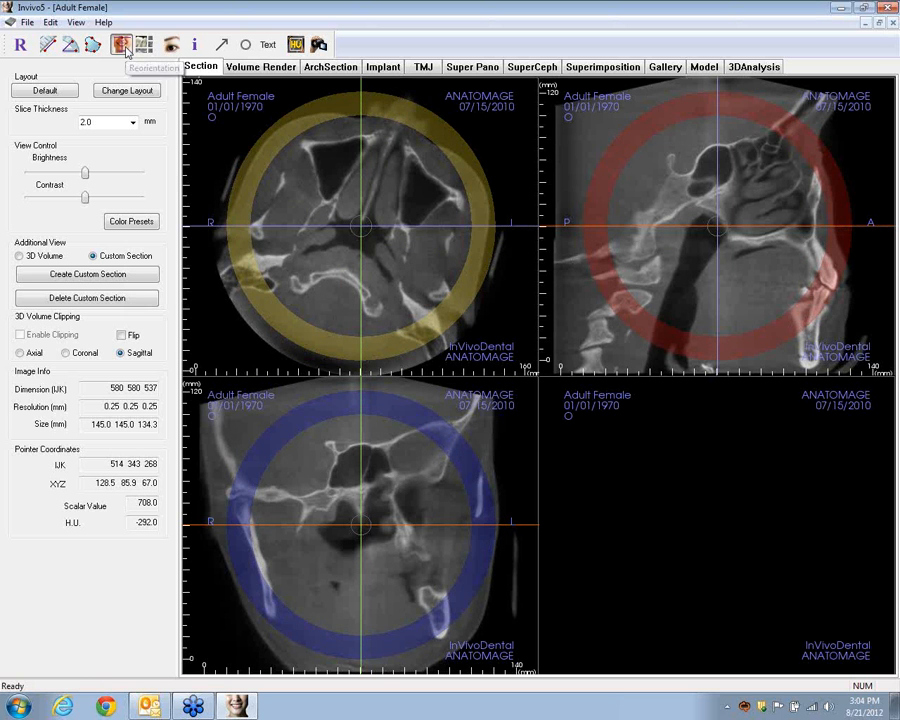
pyautogui.click(258, 66)
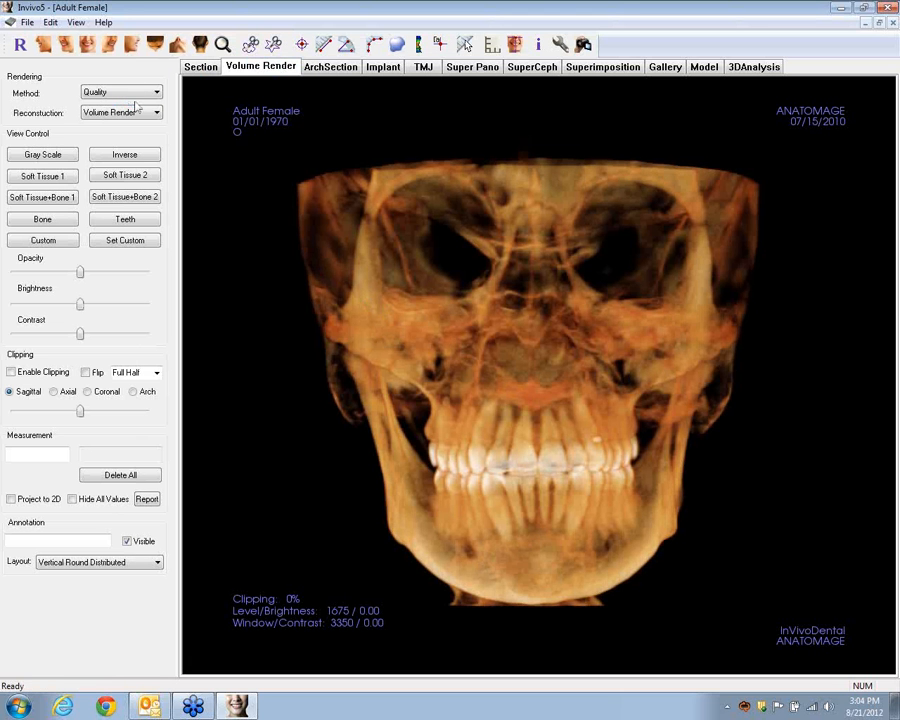
pyautogui.click(87, 51)
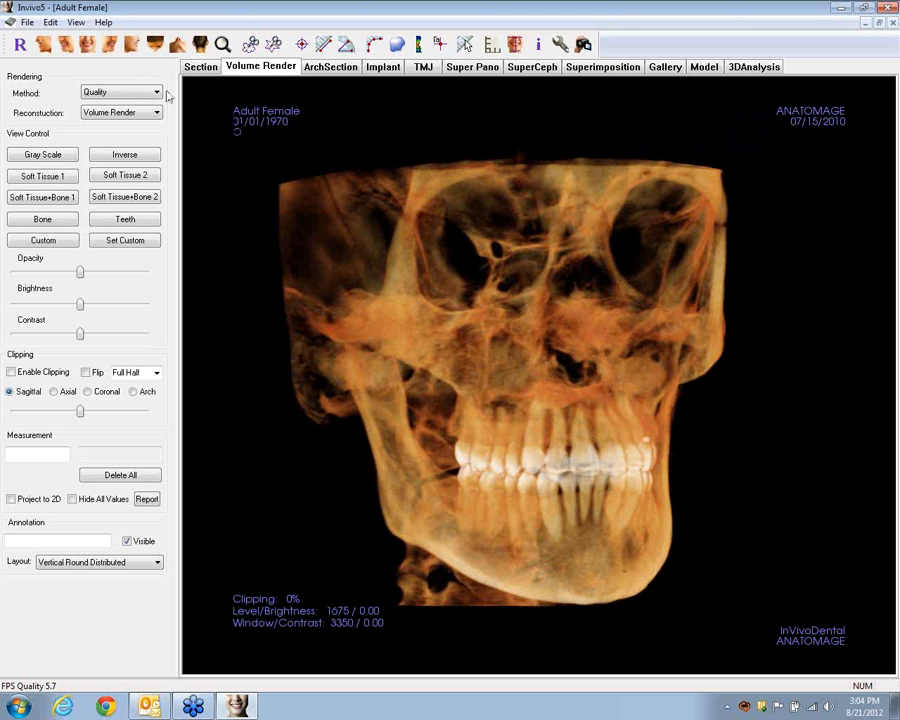
# - Reorient the patient counterclockwise in the axial slice so the midline is vertical, and return to the volume rendering's front view
pyautogui.click(196, 72)
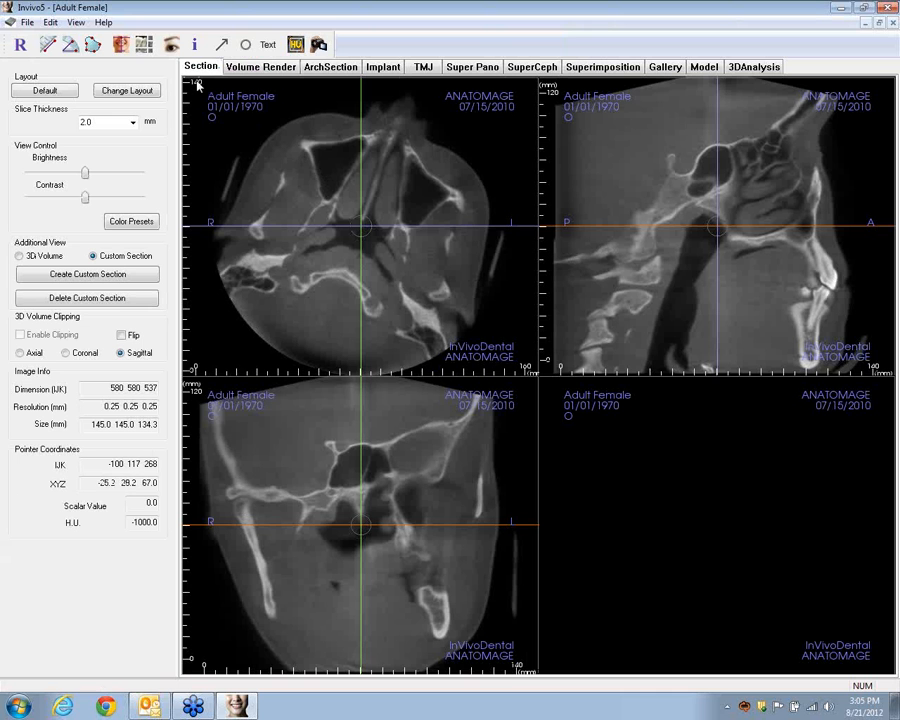
pyautogui.click(120, 44)
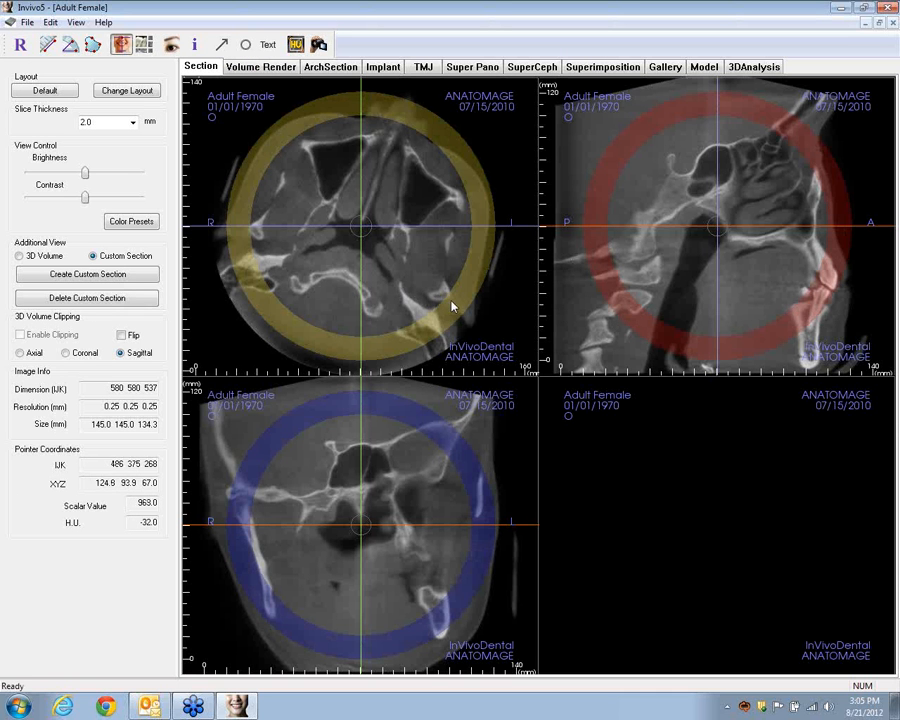
pyautogui.moveTo(454, 300); pyautogui.dragTo(470, 278)
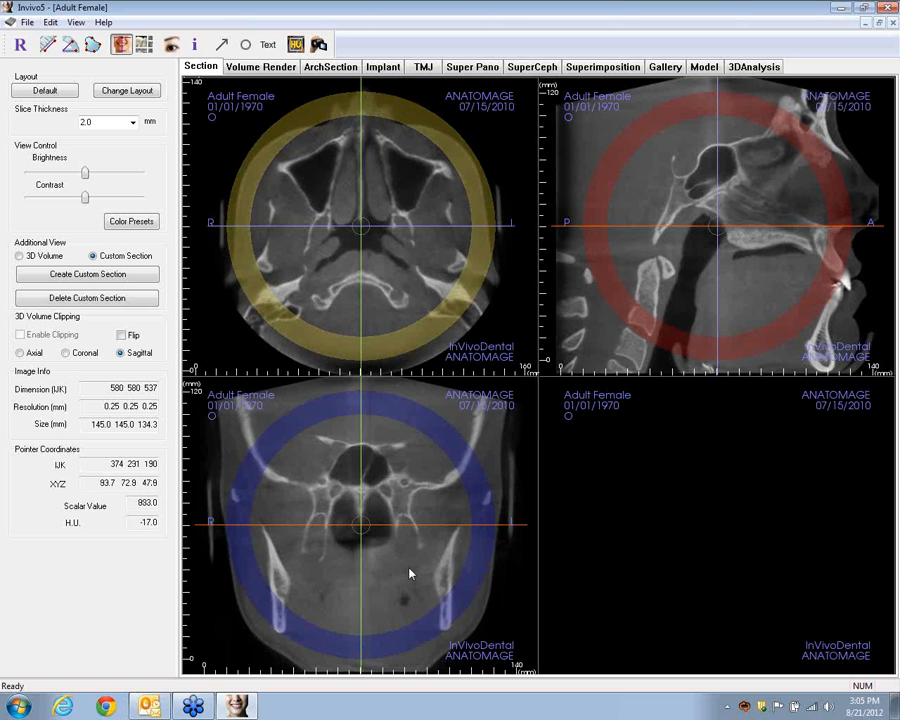
pyautogui.scroll(-3, 409, 573)
pyautogui.scroll(5, 409, 573)
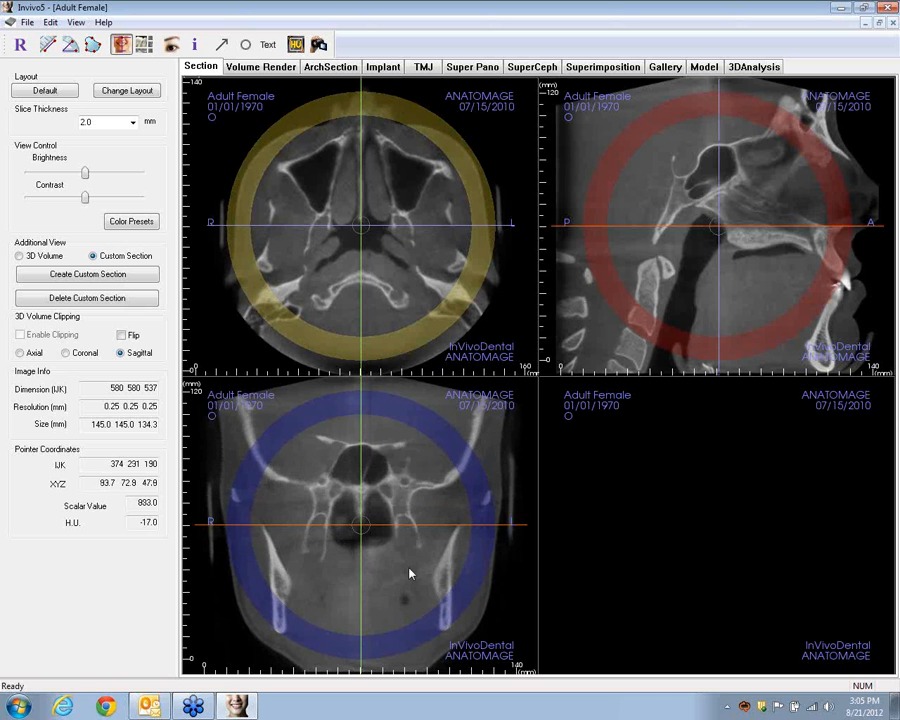
pyautogui.scroll(2, 409, 573)
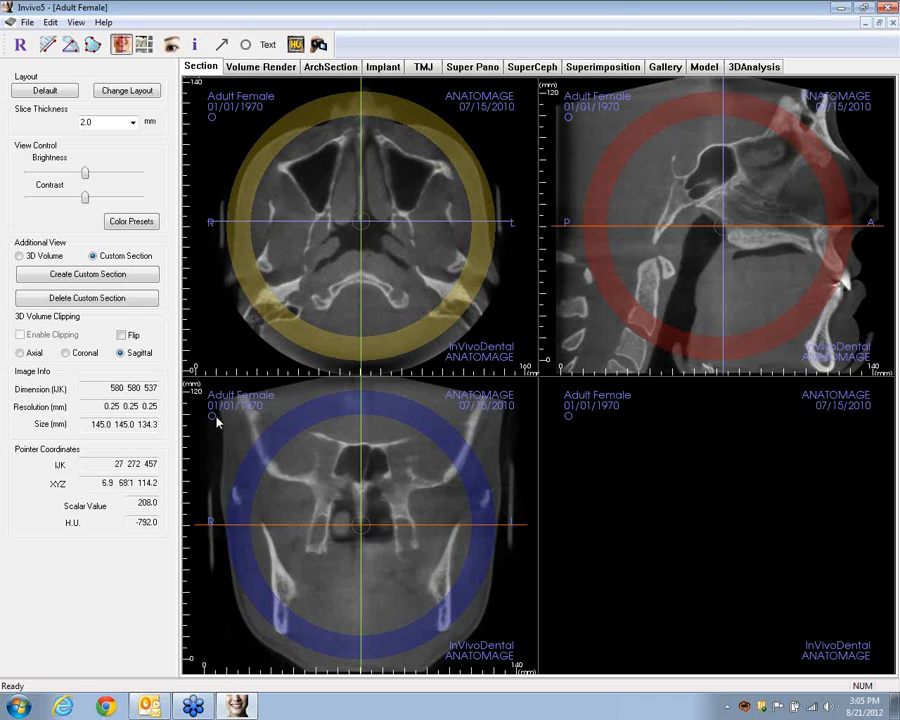
pyautogui.click(260, 66)
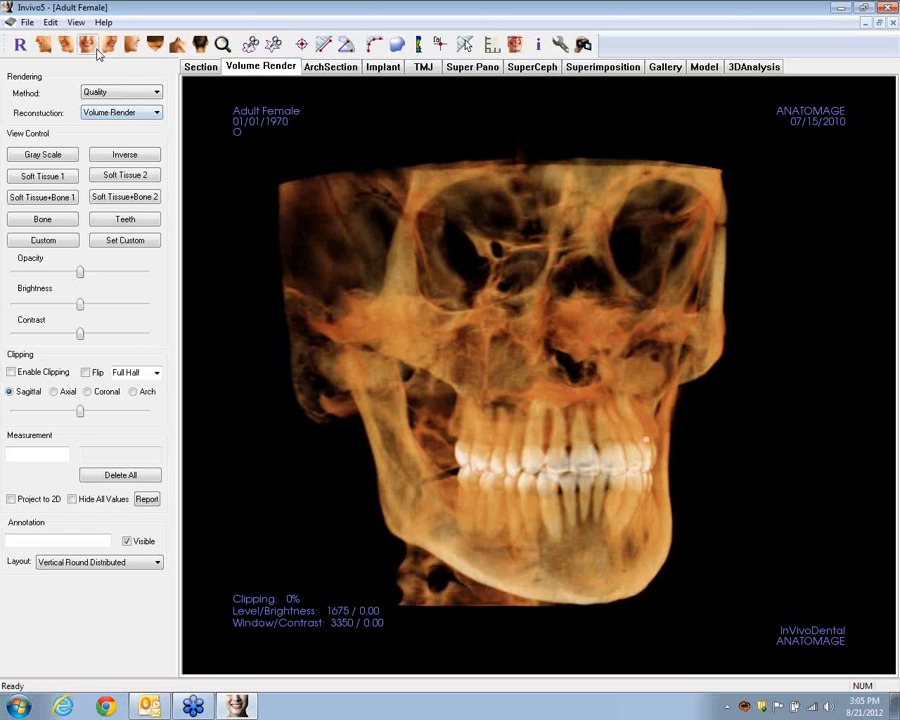
pyautogui.click(131, 44)
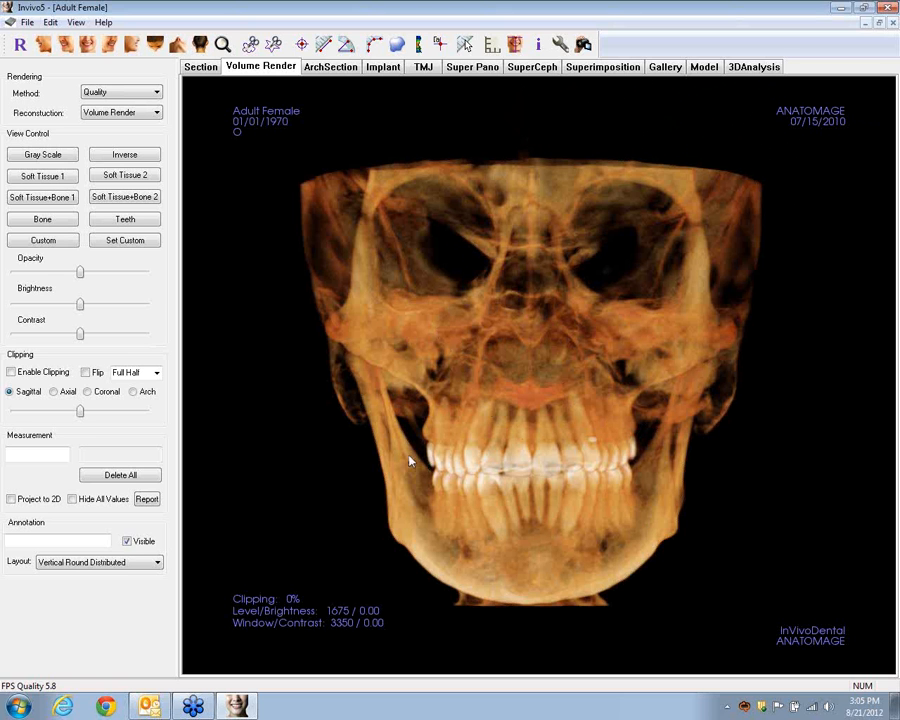
# - Set the rendering method to Performance and try it by rotating the skull
pyautogui.click(156, 92)
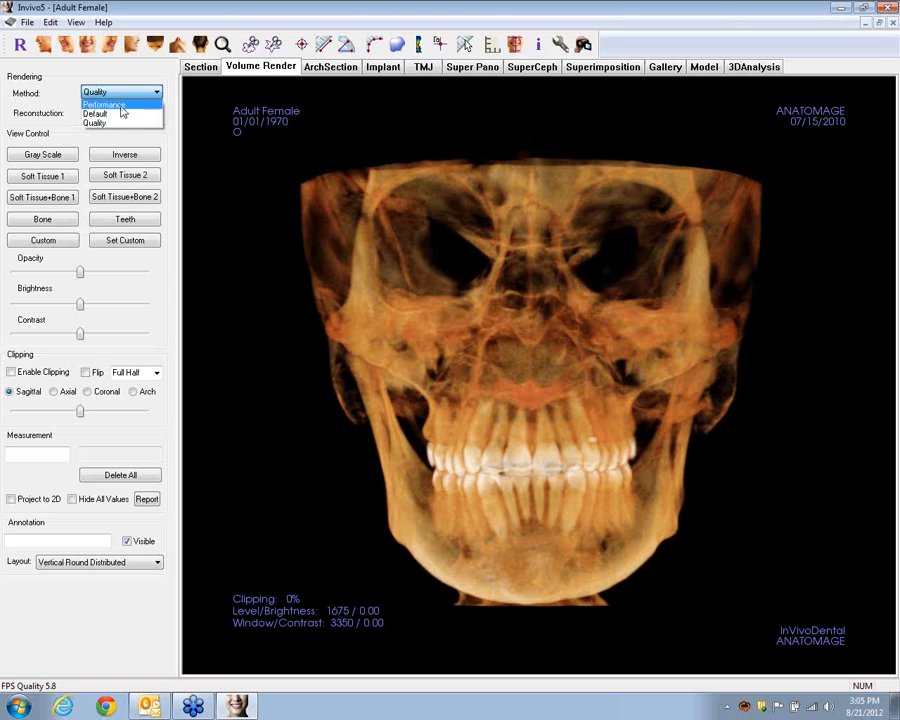
pyautogui.click(112, 105)
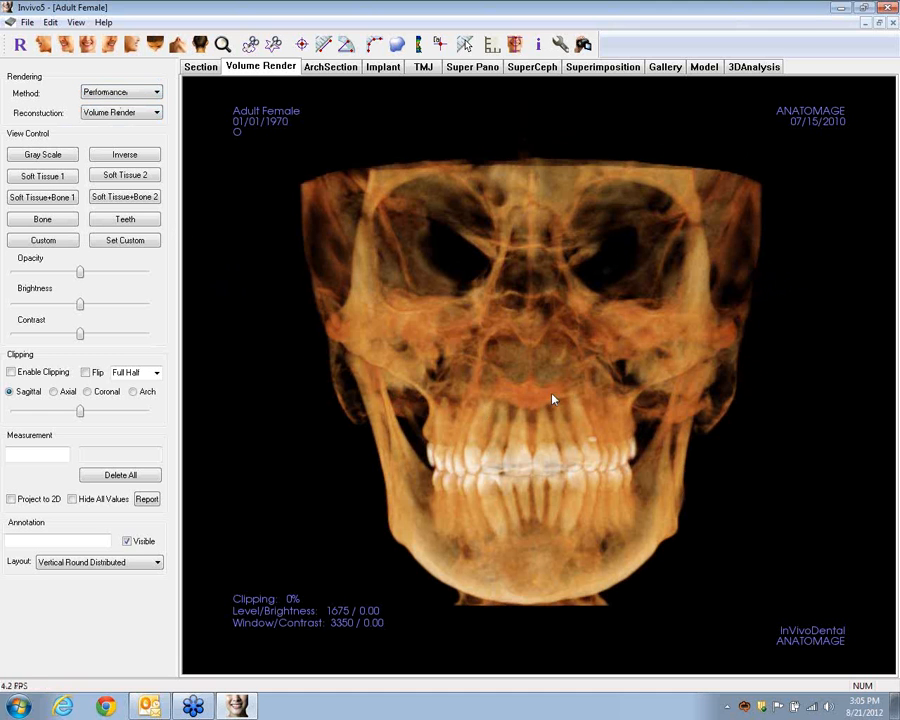
pyautogui.moveTo(553, 399); pyautogui.dragTo(595, 410)
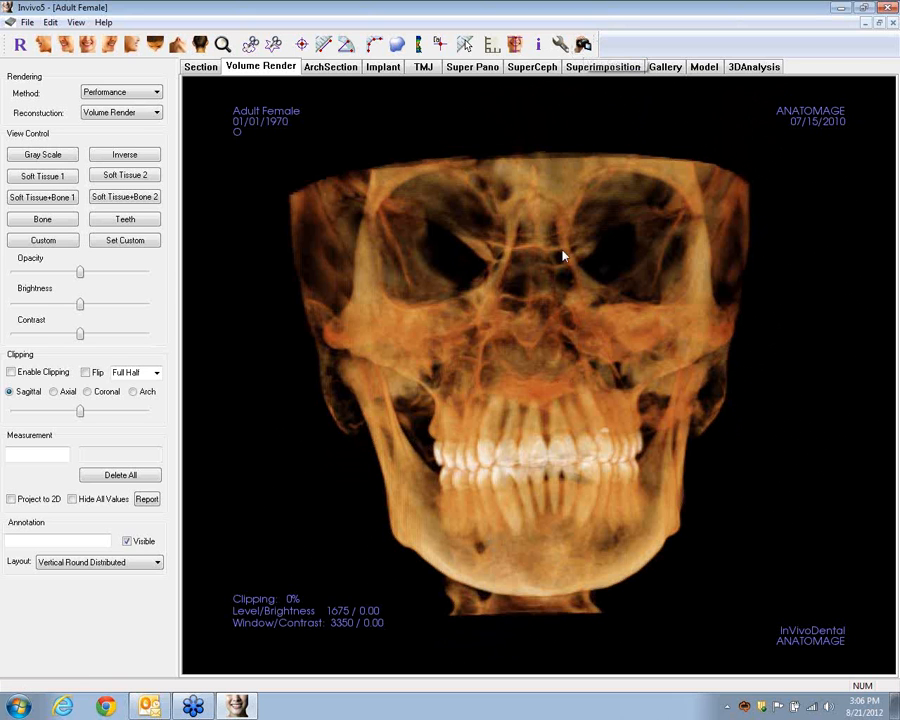
pyautogui.moveTo(646, 347); pyautogui.dragTo(605, 350)
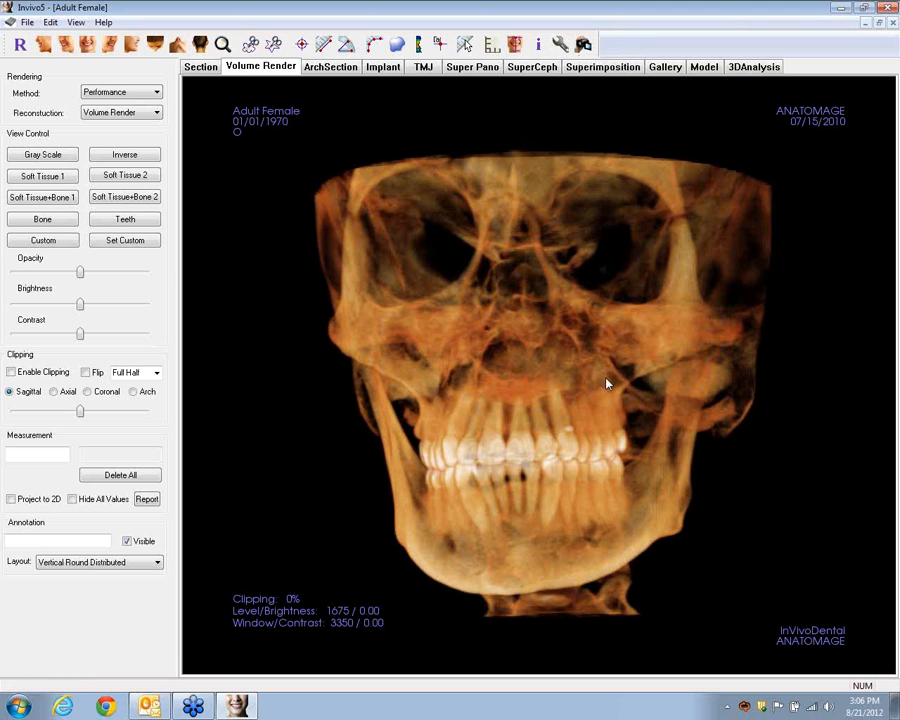
# - Rotate the skull toward its side, try the Default rendering method, and set the method to Quality
pyautogui.moveTo(576, 437); pyautogui.dragTo(358, 281)
pyautogui.click(115, 92)
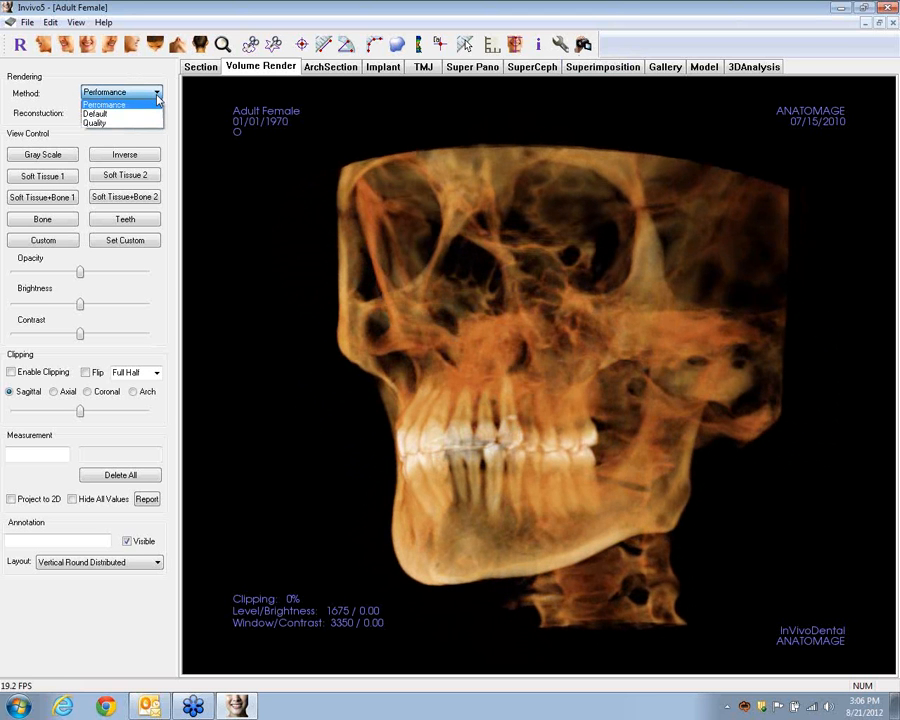
pyautogui.click(98, 113)
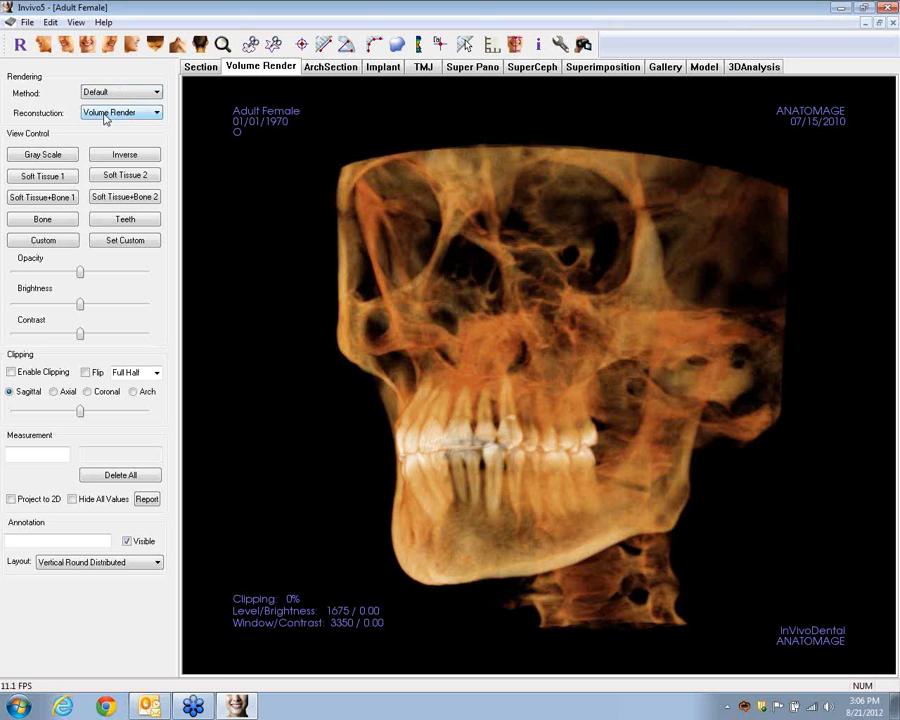
pyautogui.click(150, 92)
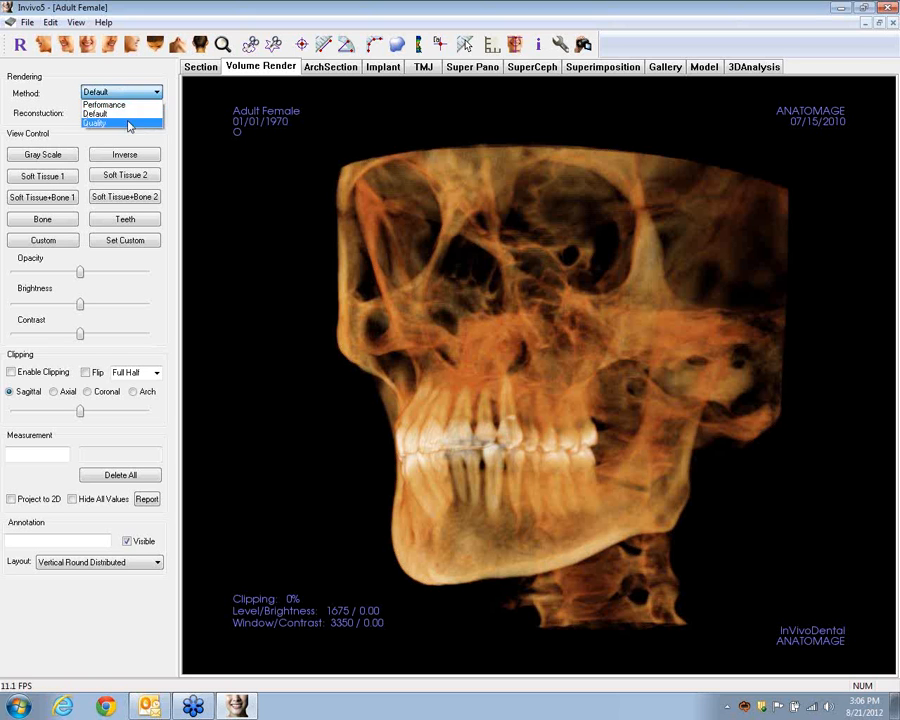
pyautogui.click(129, 123)
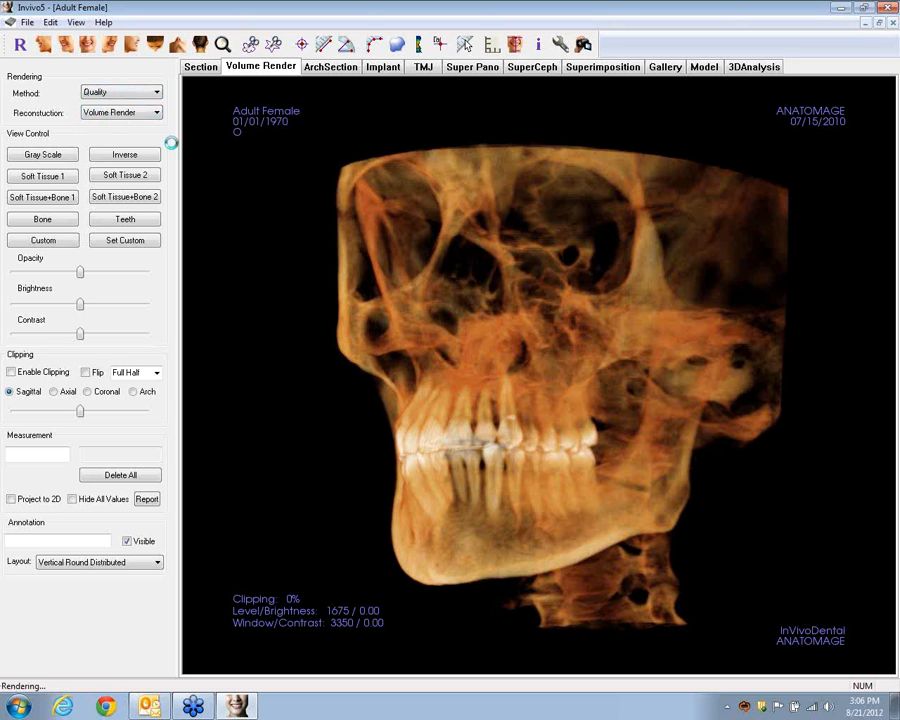
# - Switch the reconstruction to Maximum Intensity and rotate the skull slightly to inspect it
pyautogui.click(155, 114)
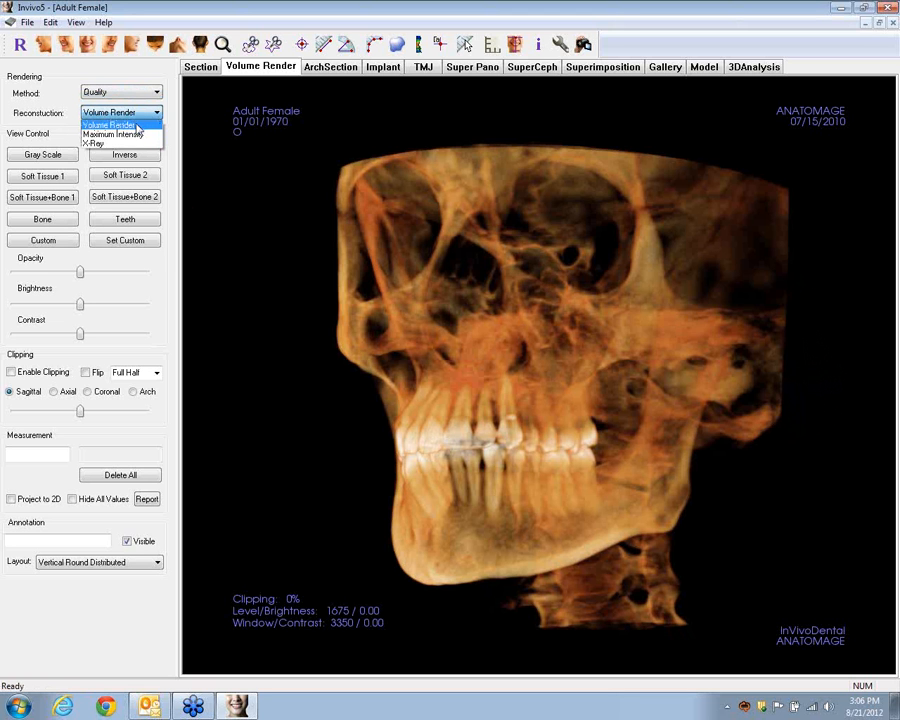
pyautogui.click(125, 134)
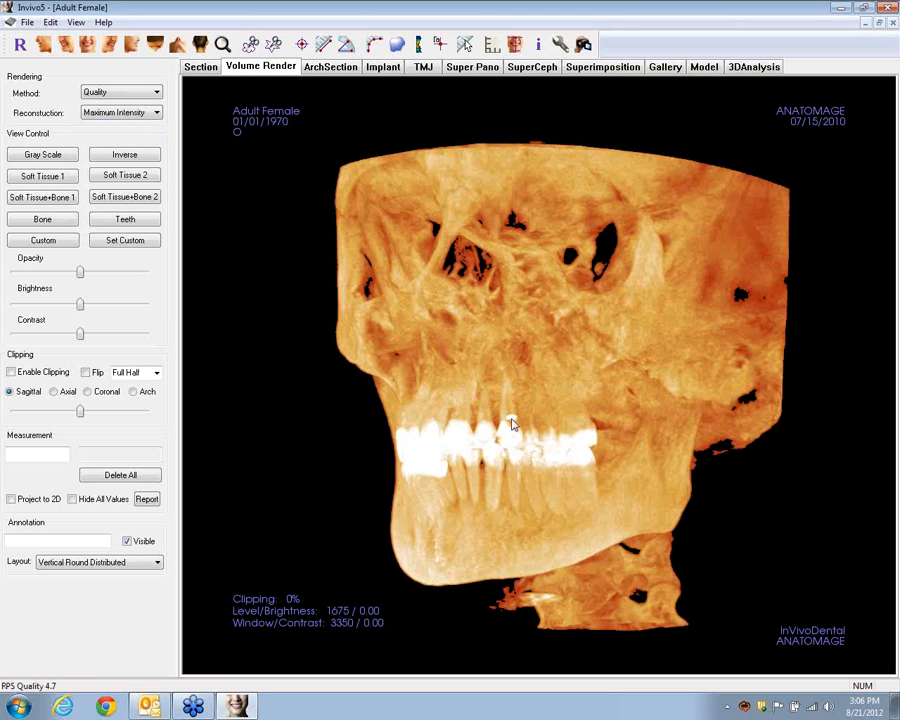
pyautogui.moveTo(512, 425); pyautogui.dragTo(556, 444)
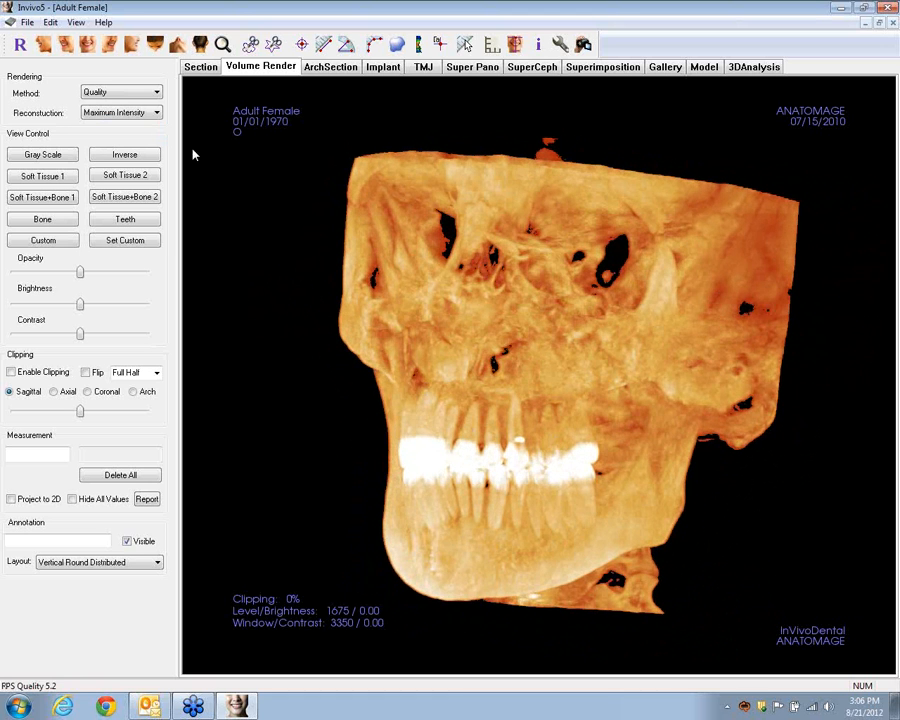
# - Switch the reconstruction to X-Ray and examine the skull from the side and the front
pyautogui.click(156, 112)
pyautogui.click(106, 140)
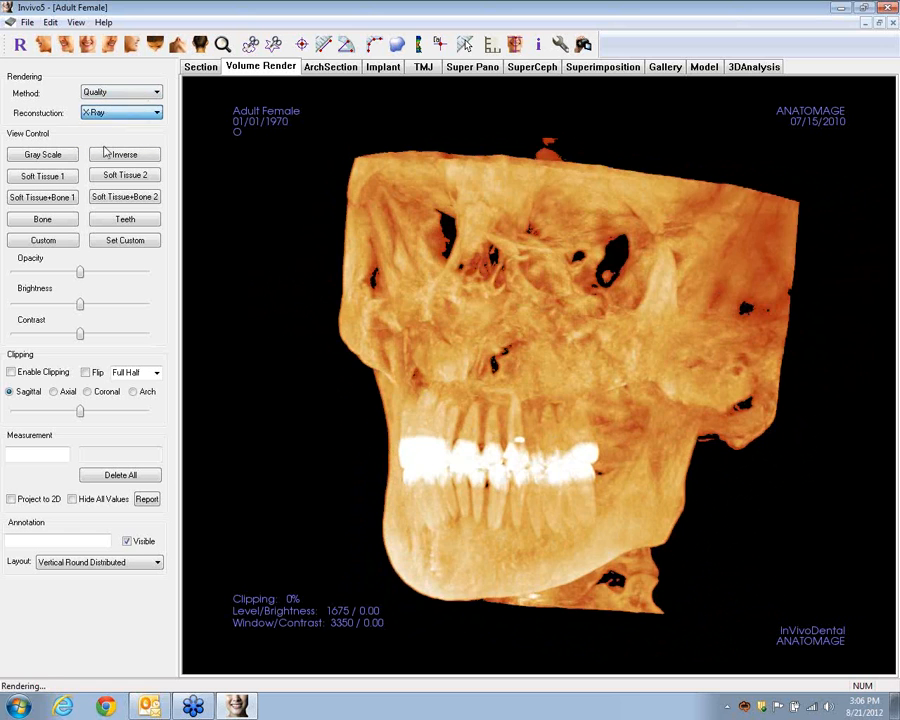
pyautogui.moveTo(616, 520); pyautogui.dragTo(496, 448)
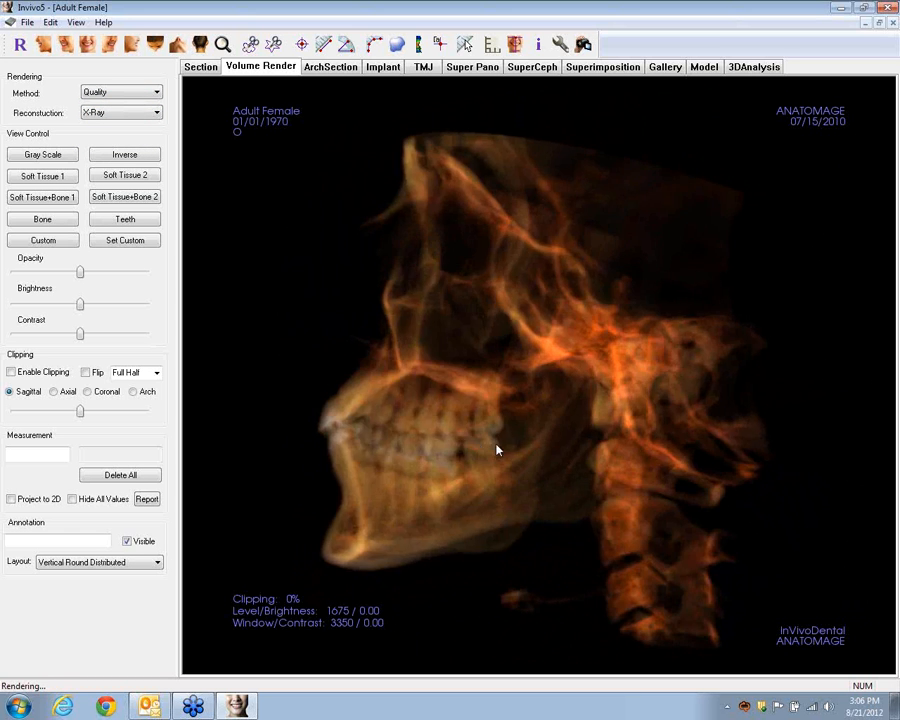
pyautogui.moveTo(462, 398); pyautogui.dragTo(577, 416)
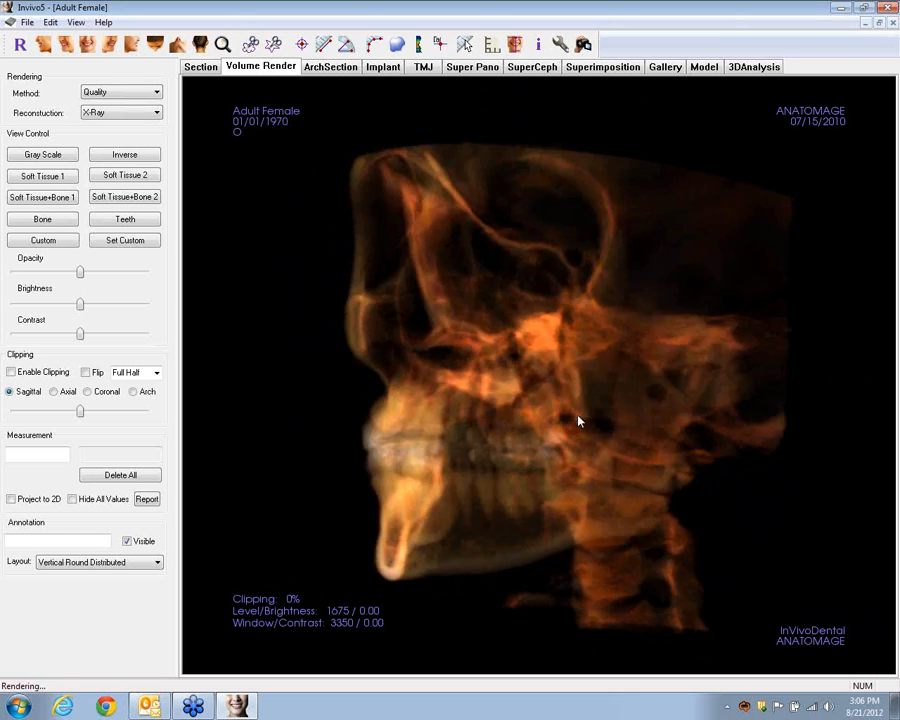
pyautogui.moveTo(416, 480); pyautogui.dragTo(536, 504)
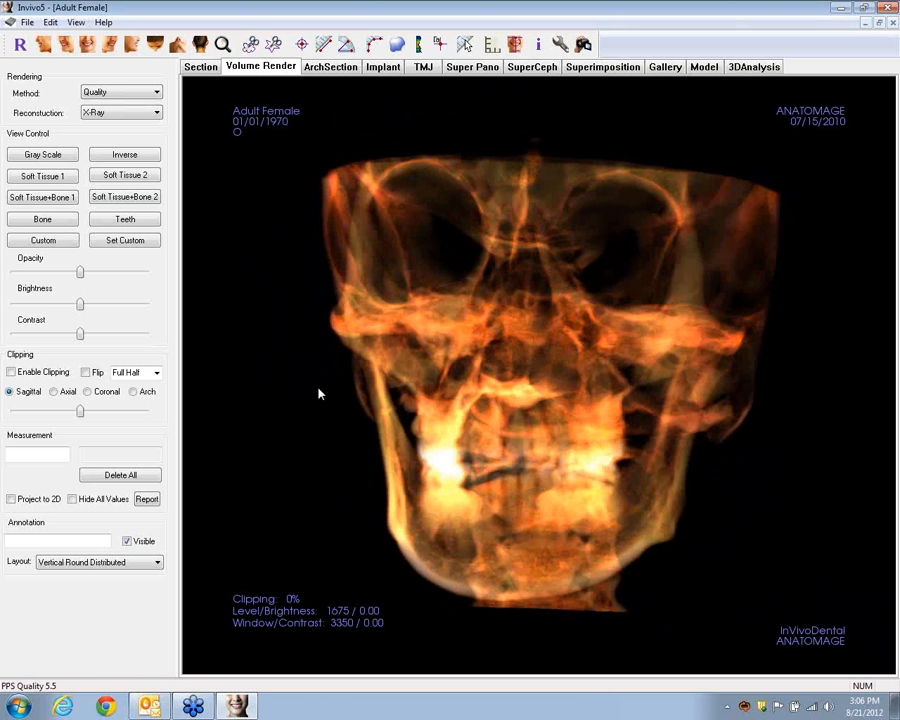
# - Set the reconstruction back to Volume Render and rotate the skull to face forward
pyautogui.click(150, 112)
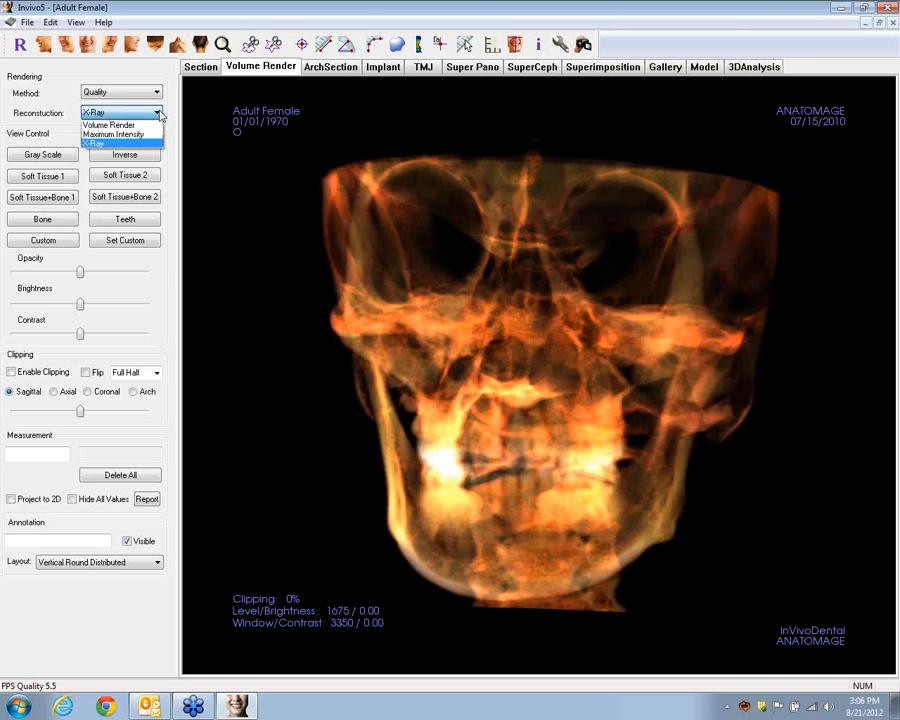
pyautogui.click(120, 124)
pyautogui.moveTo(444, 503); pyautogui.dragTo(546, 472)
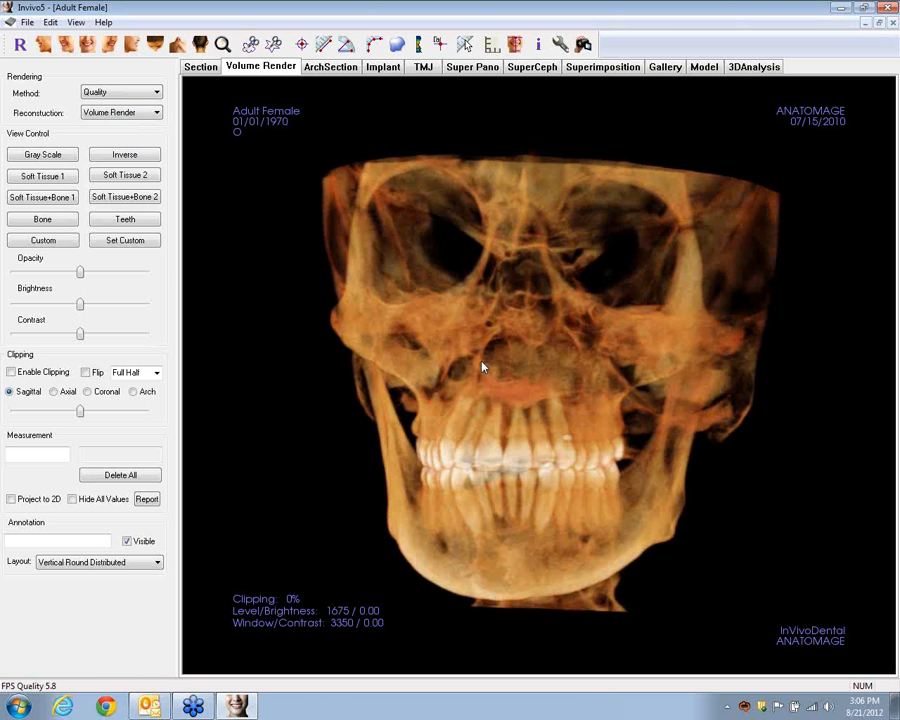
pyautogui.moveTo(482, 347); pyautogui.dragTo(445, 332)
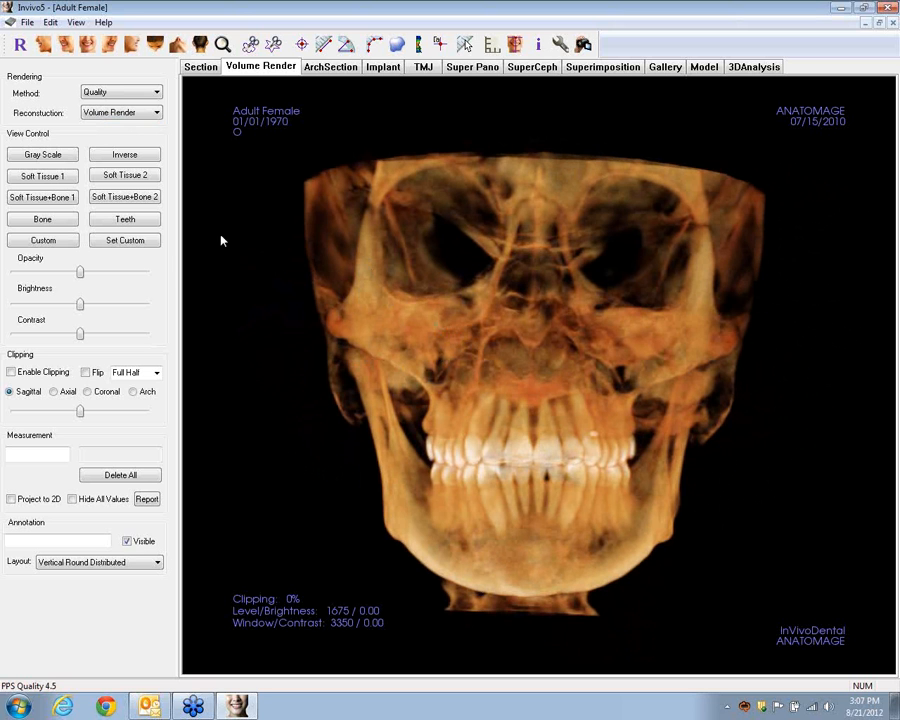
# - Apply the Soft Tissue 1 preset and rotate the head to examine the sinuses and airway from the front and side
pyautogui.click(50, 177)
pyautogui.click(47, 179)
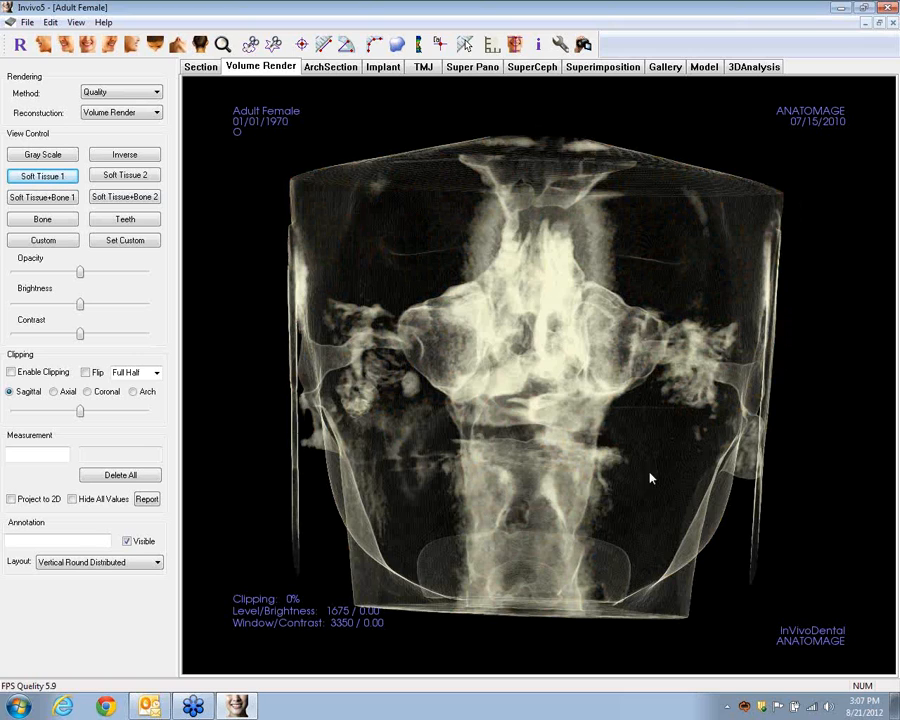
pyautogui.moveTo(470, 362)
pyautogui.mouseDown()
pyautogui.moveTo(546, 410)
pyautogui.moveTo(556, 440)
pyautogui.moveTo(492, 372)
pyautogui.moveTo(472, 368)
pyautogui.moveTo(593, 410)
pyautogui.moveTo(583, 301)
pyautogui.moveTo(468, 352)
pyautogui.mouseUp()
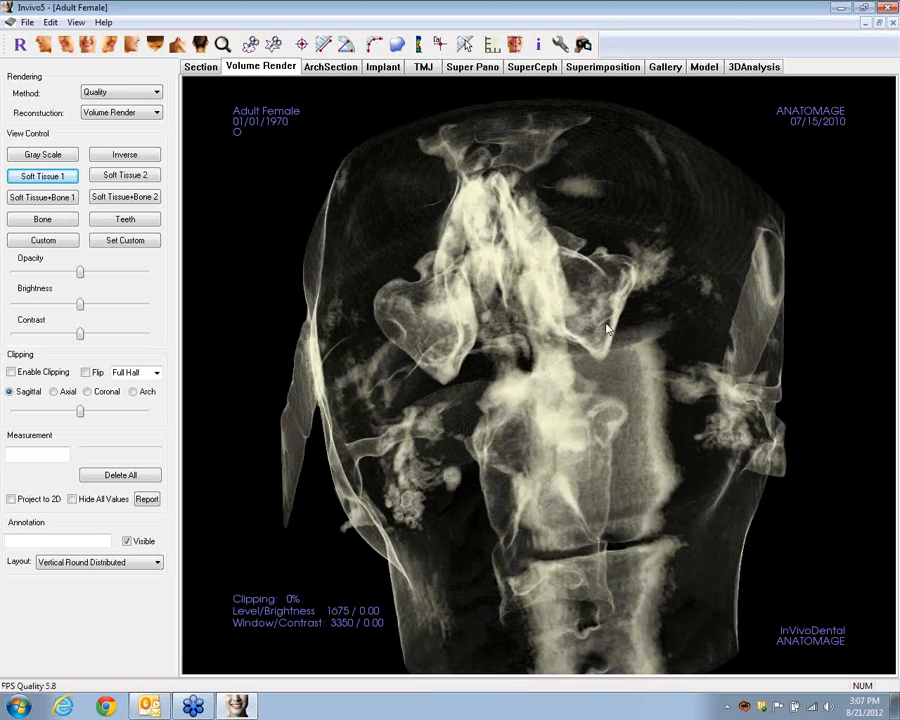
pyautogui.moveTo(607, 328); pyautogui.dragTo(677, 382)
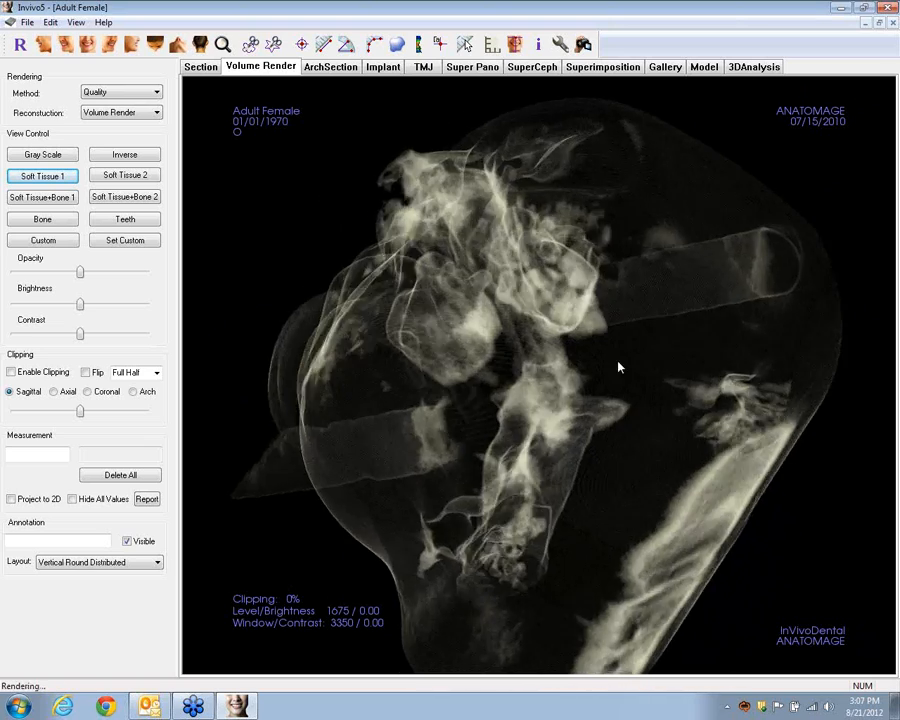
pyautogui.moveTo(618, 368); pyautogui.dragTo(441, 401)
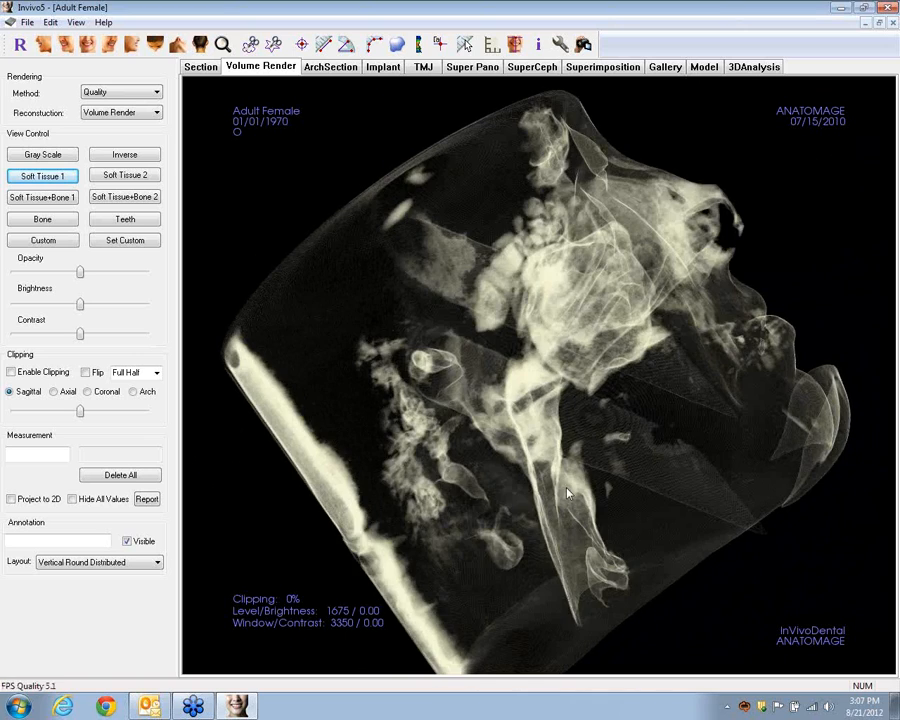
pyautogui.moveTo(729, 479); pyautogui.dragTo(717, 502)
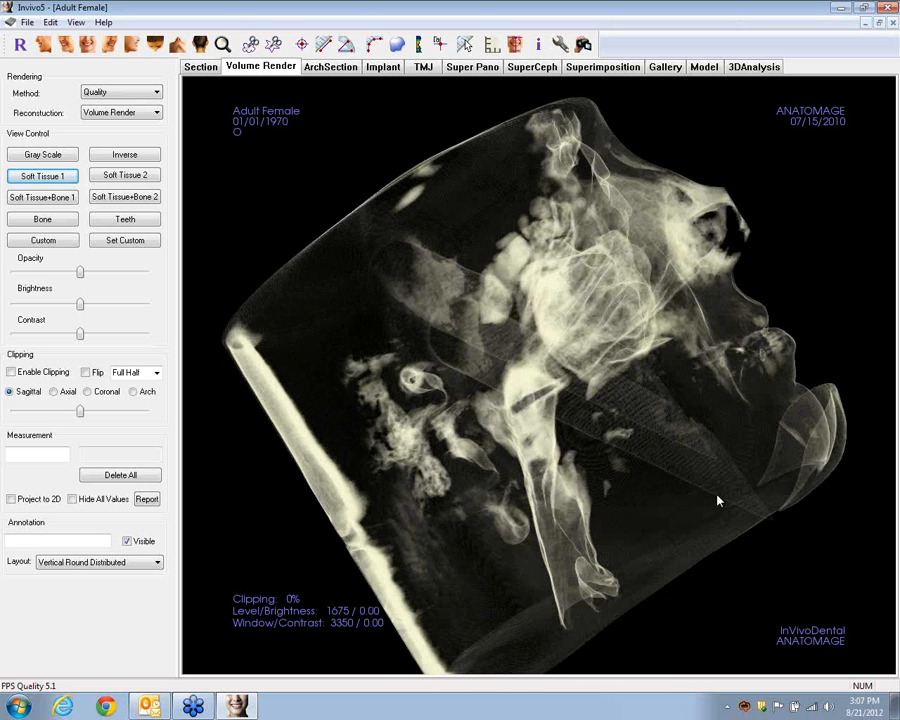
# - Apply the Soft Tissue+Bone 1 preset and rotate the head to examine the jaw, teeth and airway together
pyautogui.click(56, 199)
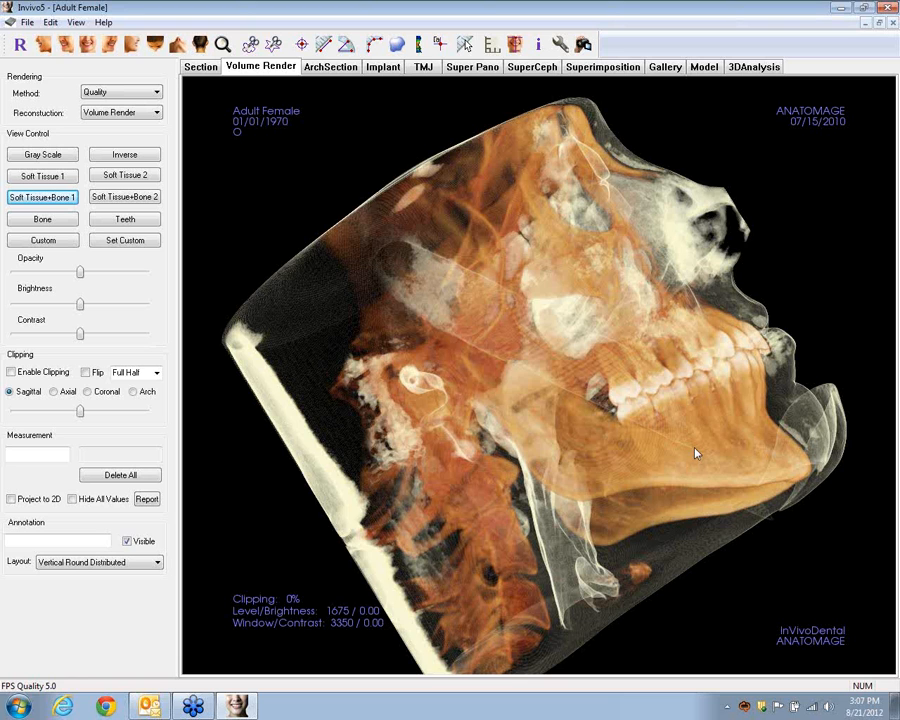
pyautogui.moveTo(750, 445); pyautogui.dragTo(713, 492)
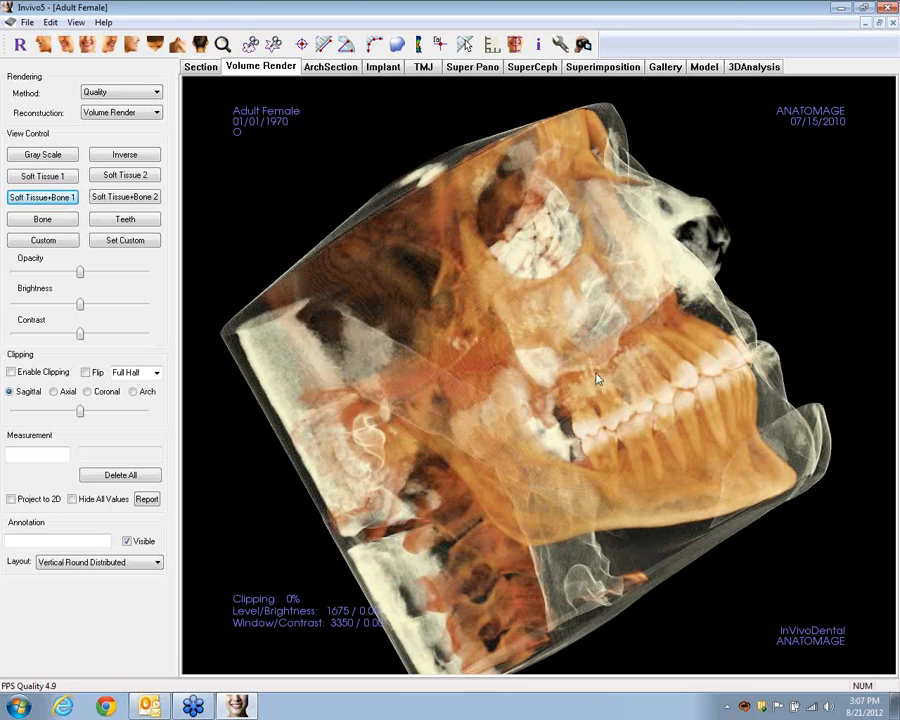
pyautogui.moveTo(658, 521); pyautogui.dragTo(808, 476)
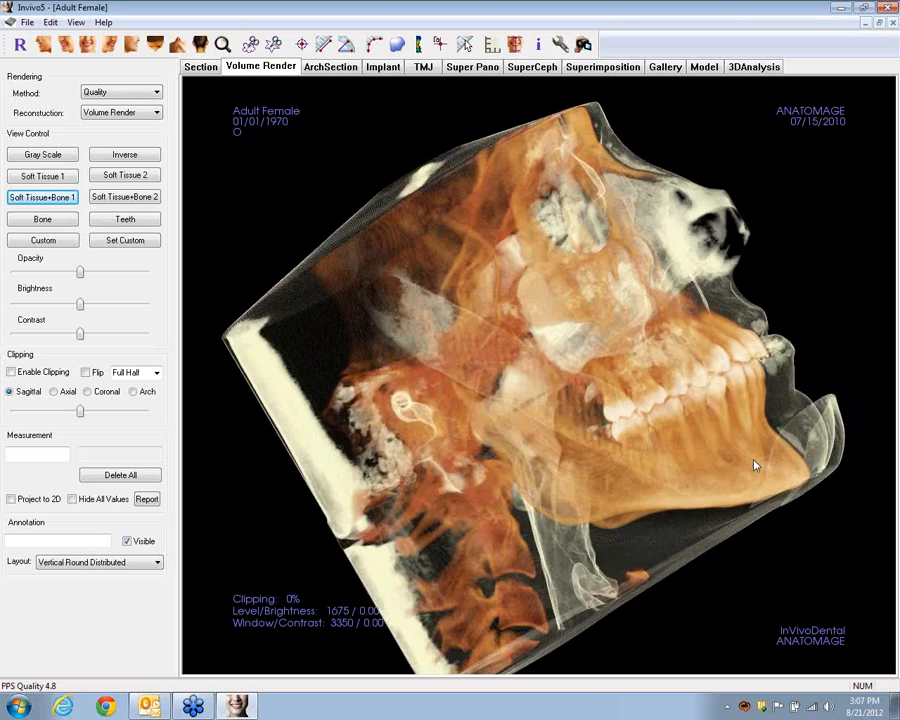
pyautogui.moveTo(772, 474); pyautogui.dragTo(679, 474)
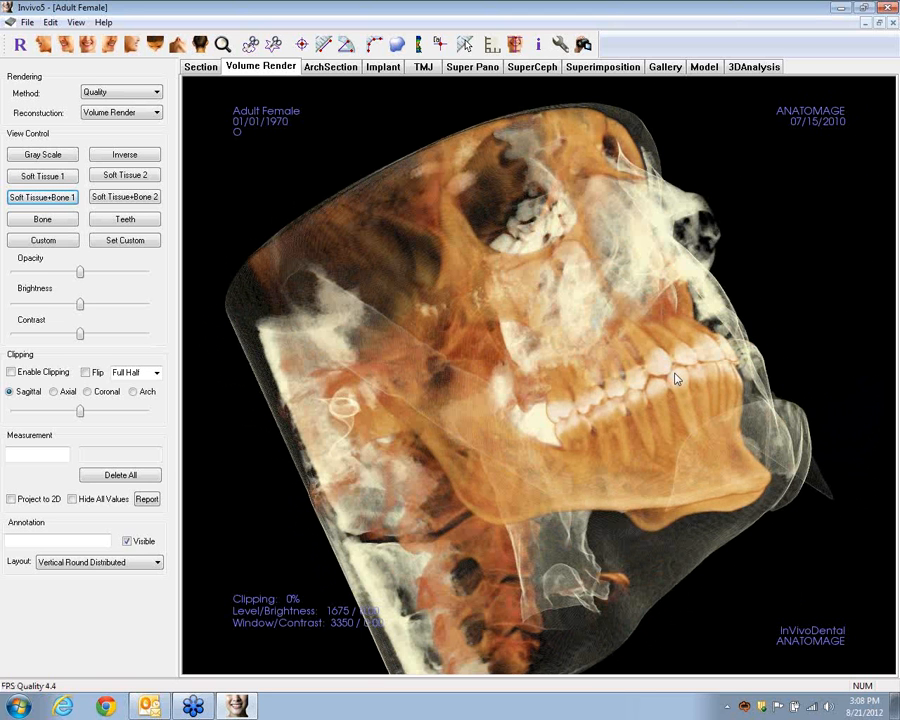
pyautogui.moveTo(716, 443); pyautogui.dragTo(633, 376)
pyautogui.moveTo(584, 341); pyautogui.dragTo(377, 343)
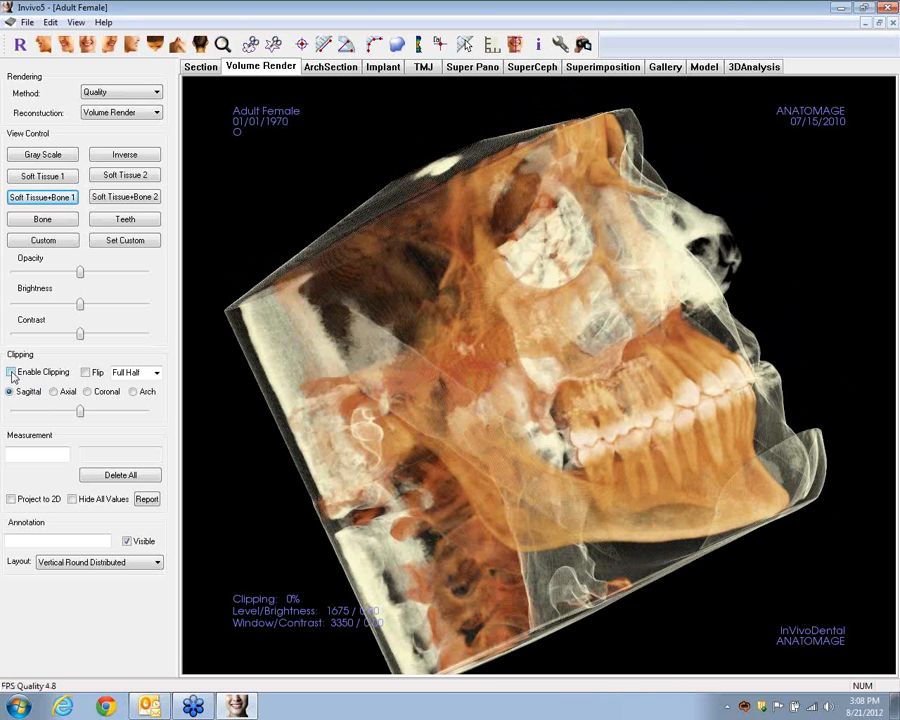
# - Enable sagittal clipping of the volume and move the clipping plane to 40%
pyautogui.click(11, 372)
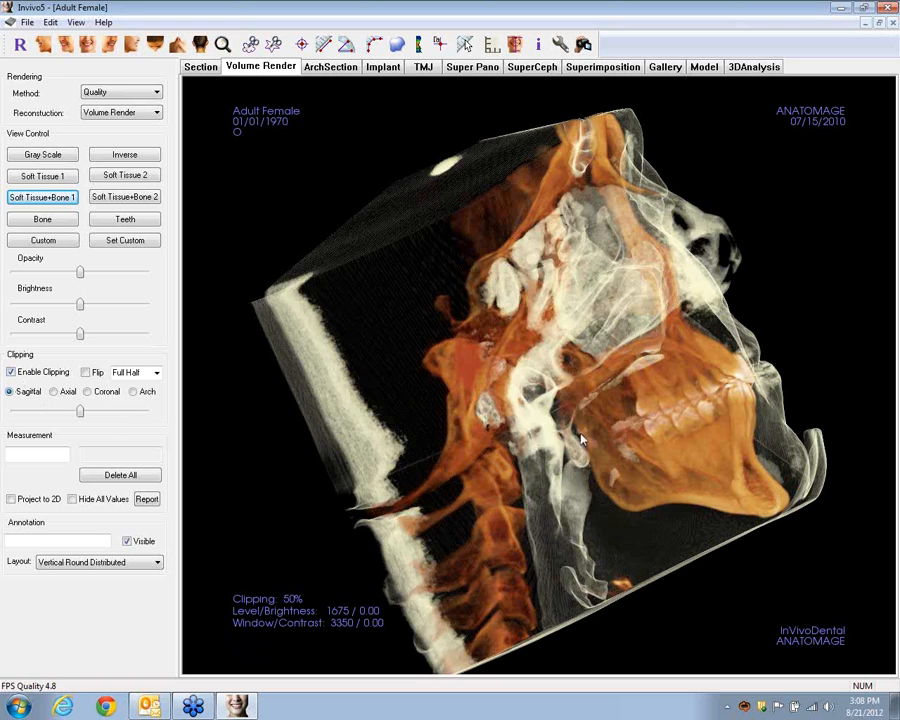
pyautogui.scroll(-4, 633, 454)
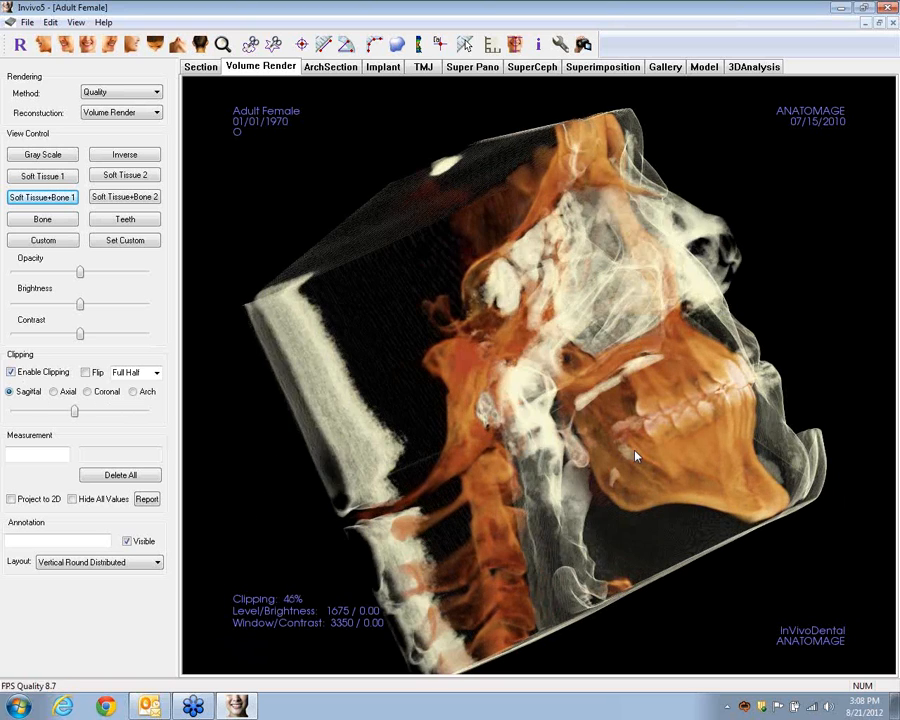
pyautogui.scroll(-2, 635, 455)
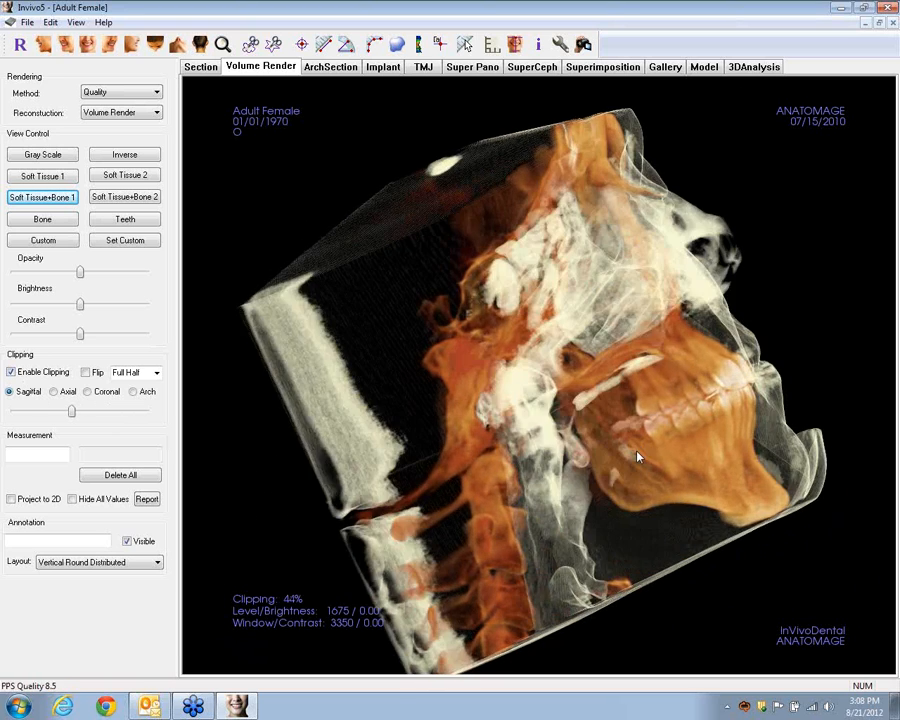
pyautogui.scroll(-4, 637, 456)
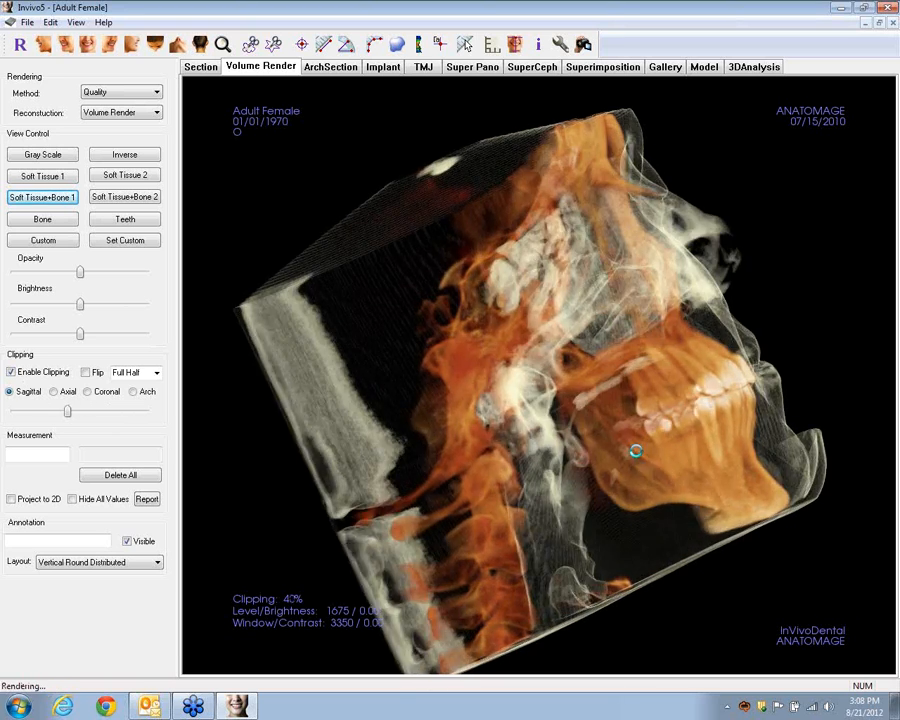
# - Rotate the clipped head toward the front and move the sagittal clipping plane to 33%
pyautogui.moveTo(635, 451); pyautogui.dragTo(594, 534)
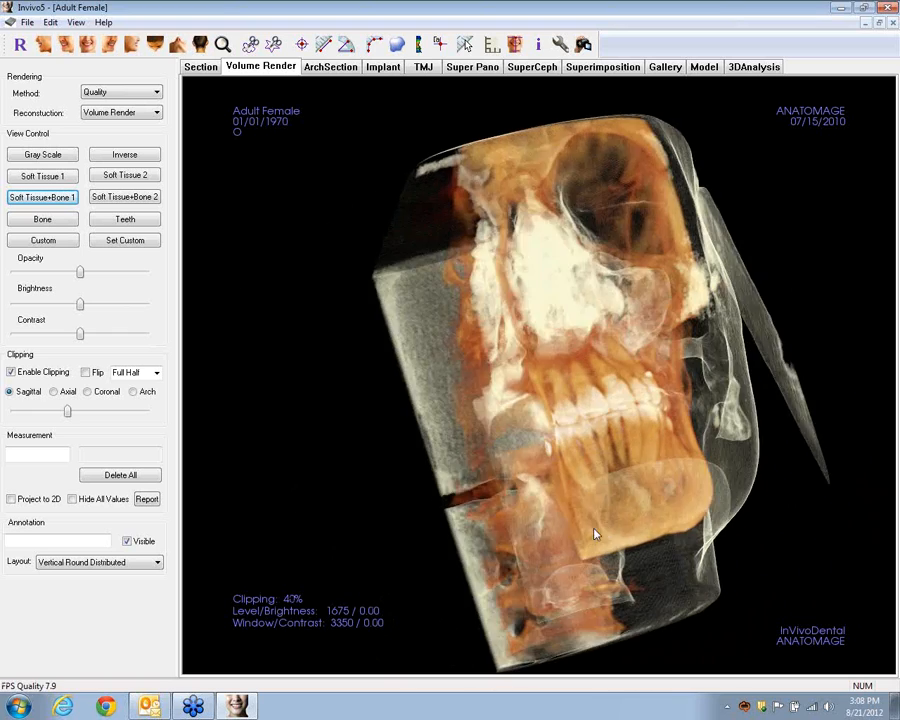
pyautogui.scroll(-3, 600, 530)
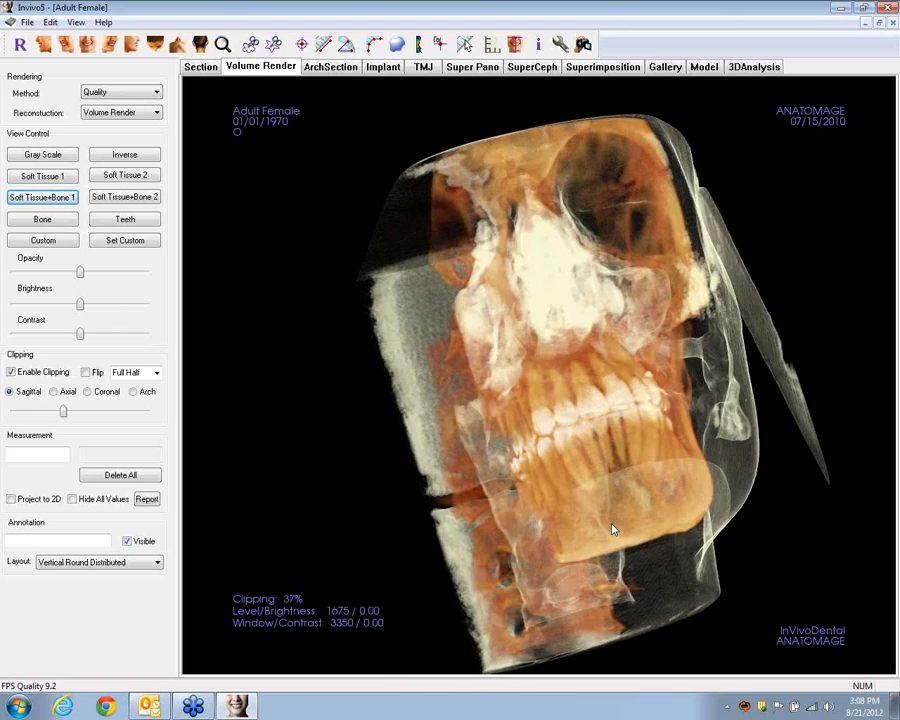
pyautogui.scroll(-1, 612, 524)
pyautogui.moveTo(633, 525); pyautogui.dragTo(583, 535)
pyautogui.scroll(-1, 615, 487)
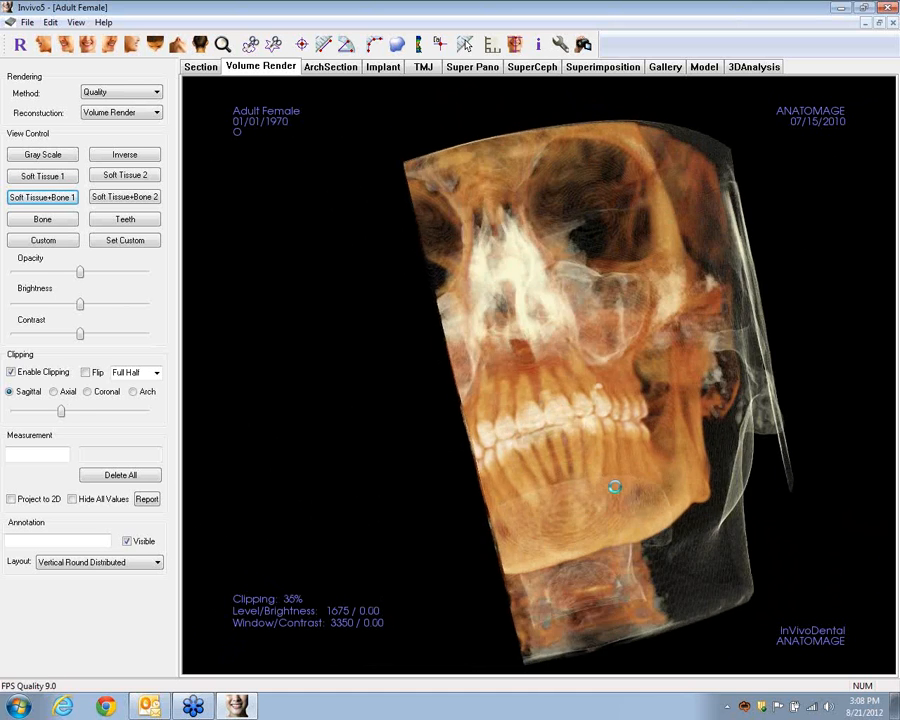
pyautogui.scroll(-2, 617, 488)
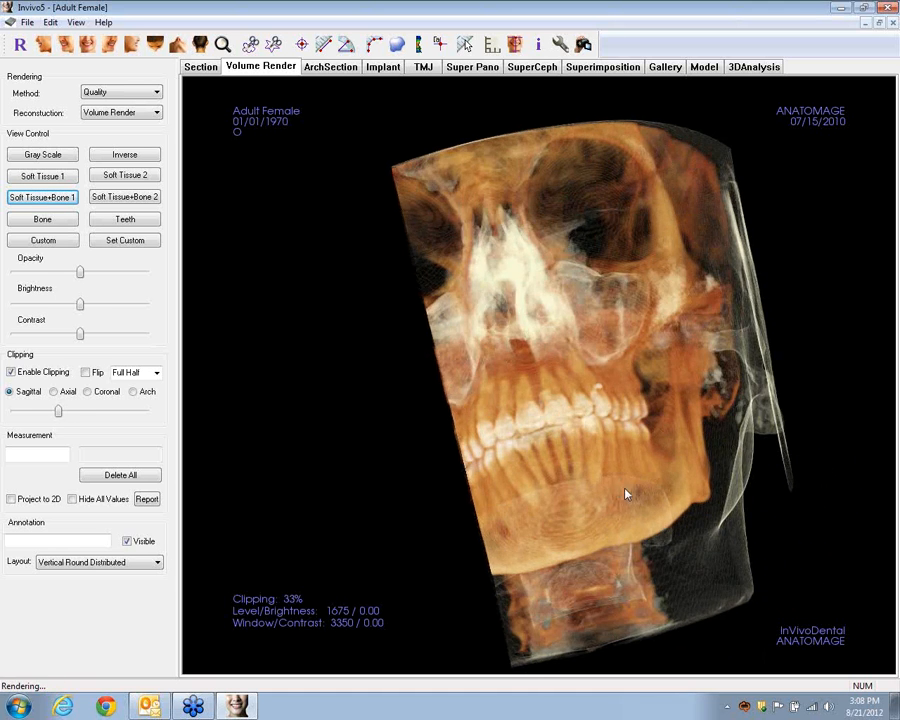
# - Move the sagittal clipping plane to 49% and rotate the head to view the cut surface
pyautogui.scroll(9, 627, 492)
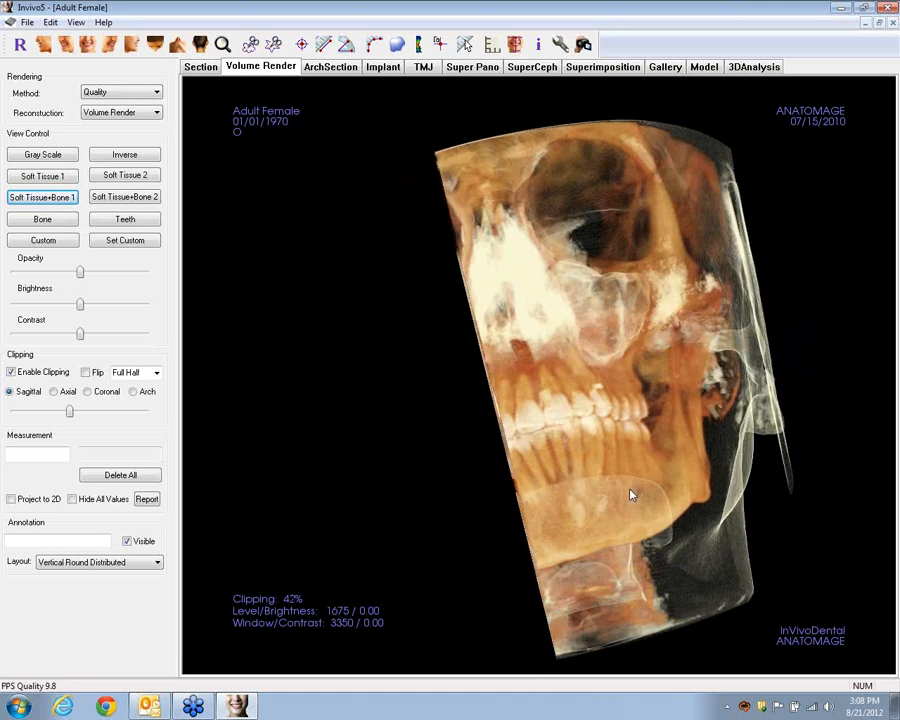
pyautogui.scroll(7, 631, 494)
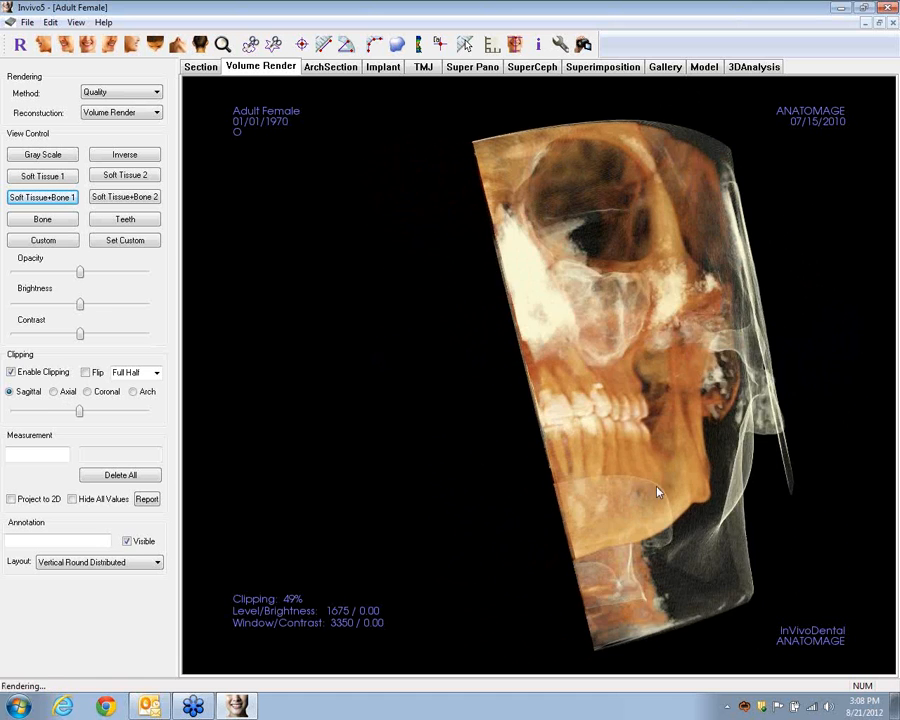
pyautogui.moveTo(658, 492); pyautogui.dragTo(667, 516)
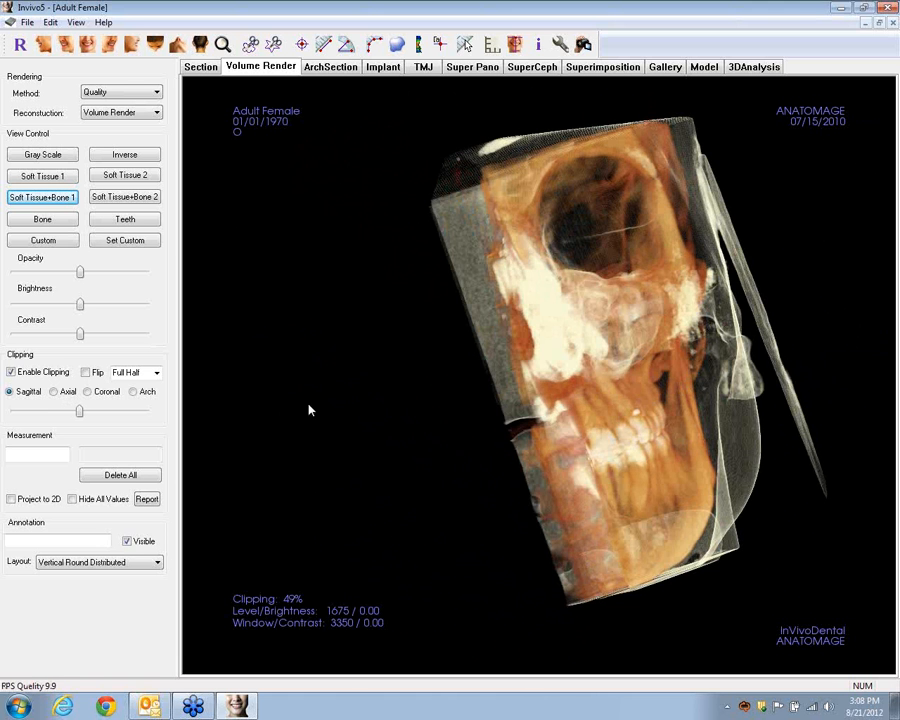
# - Move the sagittal clipping plane to 50%, flip the clipped side and rotate the head to view the opposite half's cut surface
pyautogui.scroll(1, 784, 370)
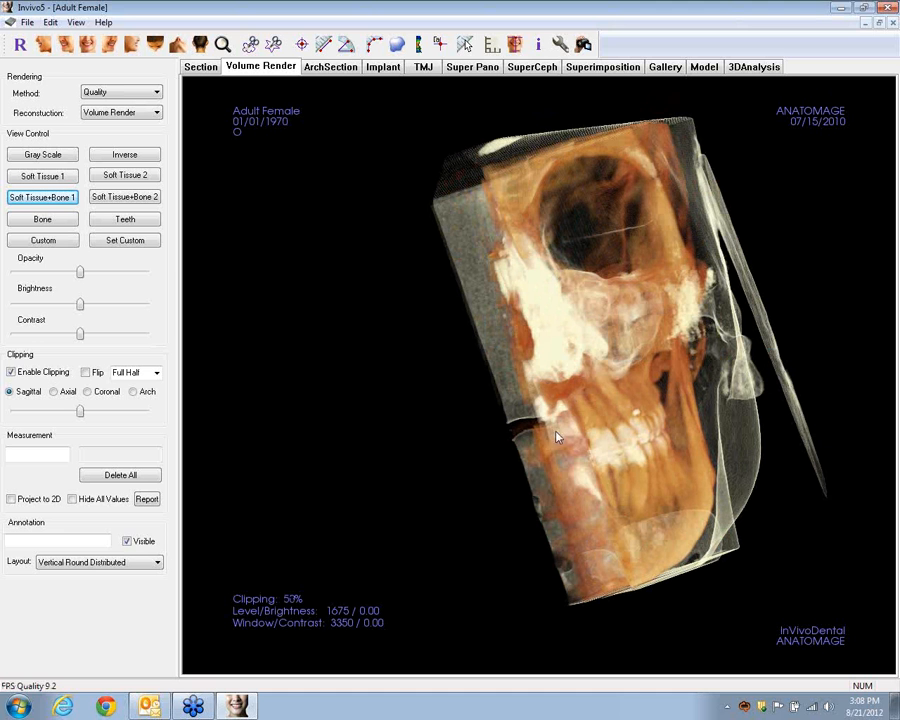
pyautogui.click(86, 373)
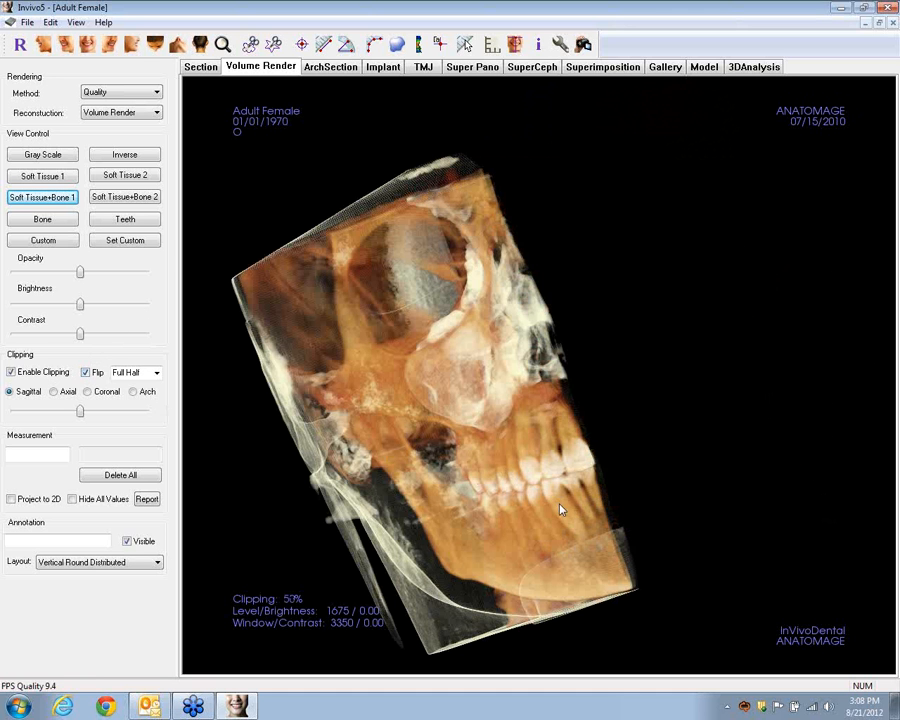
pyautogui.moveTo(561, 510); pyautogui.dragTo(463, 505)
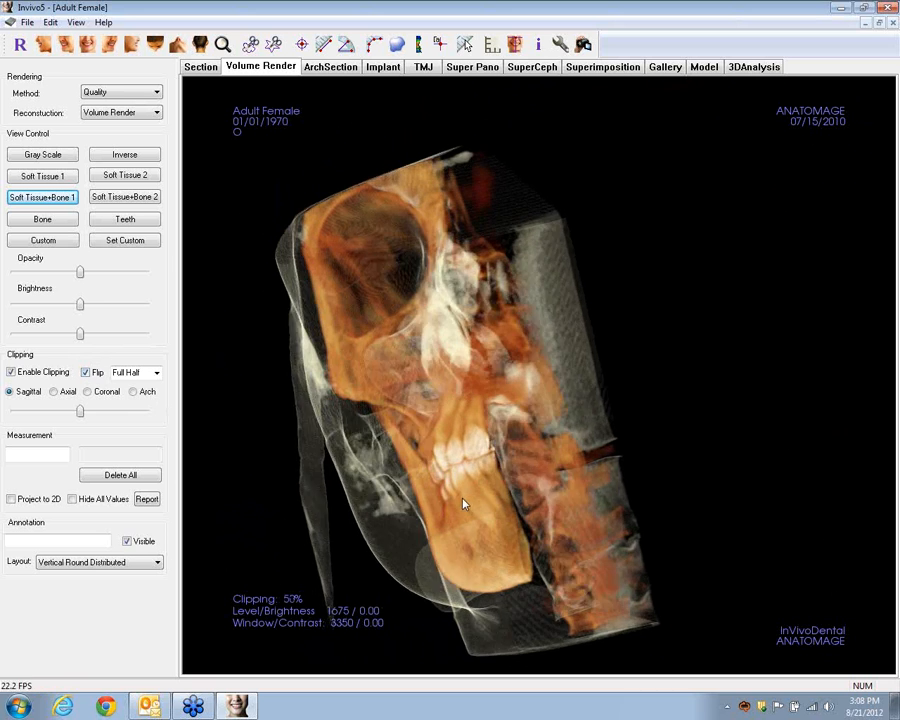
# - Move the flipped sagittal clipping plane to 47% and return the clipping to its unflipped side
pyautogui.scroll(-1, 463, 499)
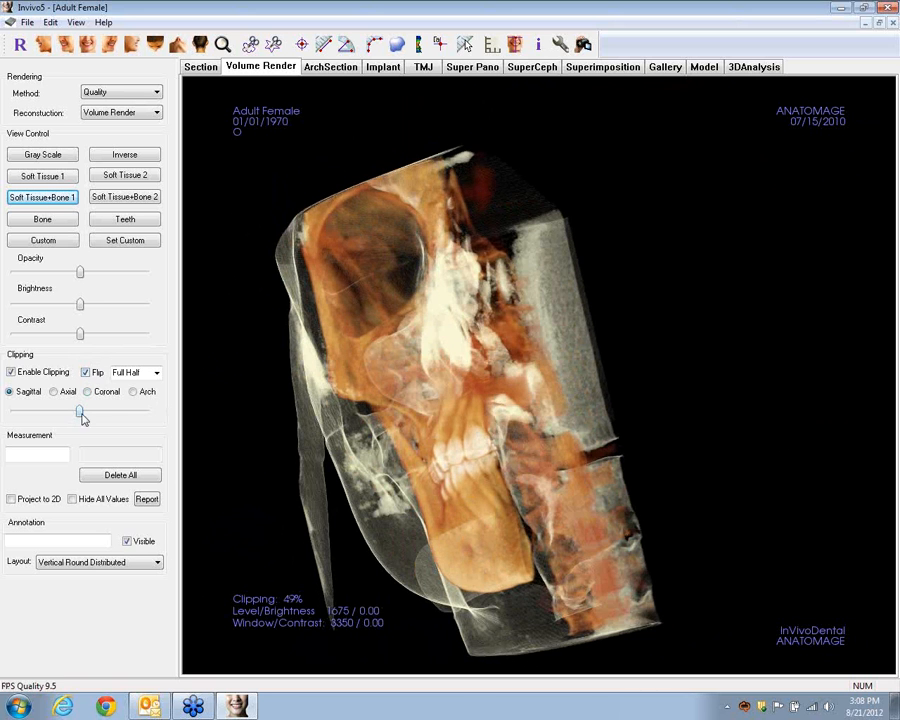
pyautogui.moveTo(82, 414)
pyautogui.mouseDown()
pyautogui.moveTo(60, 410)
pyautogui.moveTo(76, 411)
pyautogui.mouseUp()
pyautogui.click(89, 374)
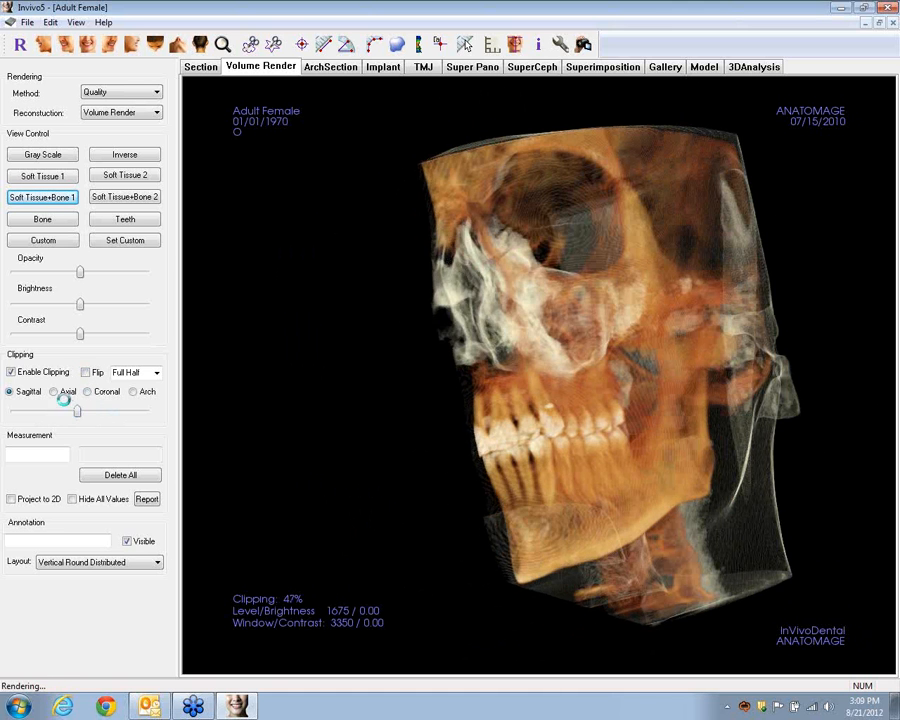
# - Preview the axial and coronal clipping directions, shifting the coronal plane slightly
pyautogui.click(54, 392)
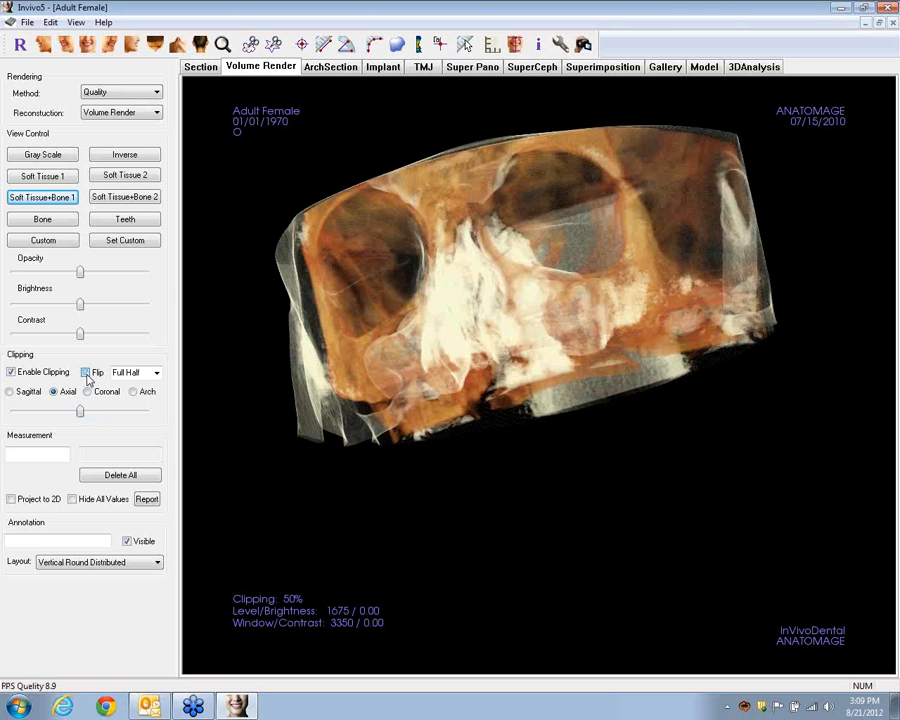
pyautogui.click(87, 392)
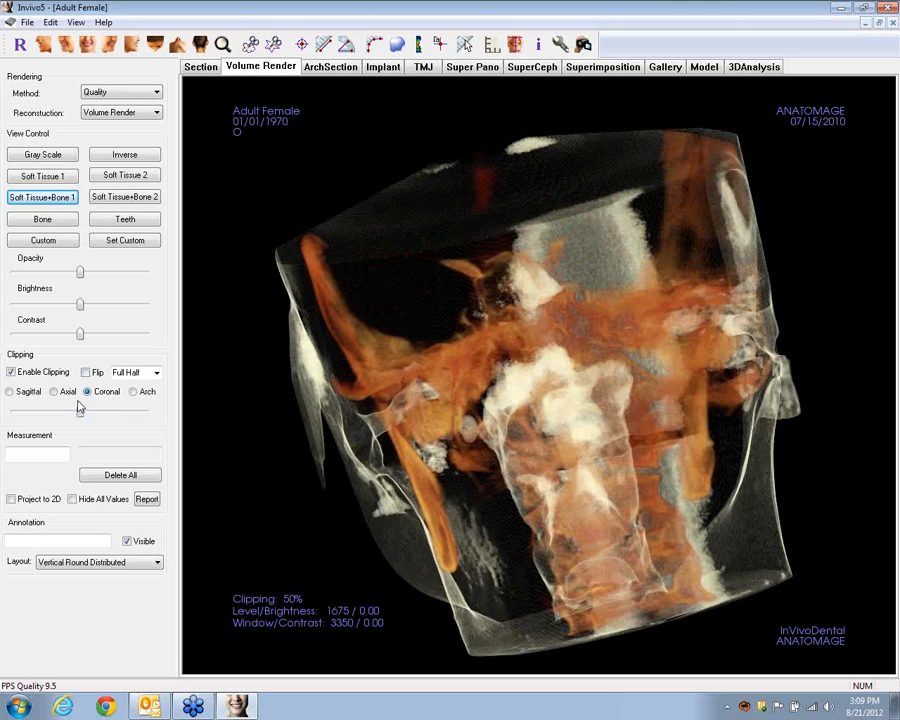
pyautogui.moveTo(80, 413)
pyautogui.mouseDown()
pyautogui.moveTo(82, 405)
pyautogui.moveTo(31, 411)
pyautogui.moveTo(78, 410)
pyautogui.mouseUp()
# - Switch to arch clipping, rotate the head to view the jaw from below and move the clipping to 22%
pyautogui.click(133, 392)
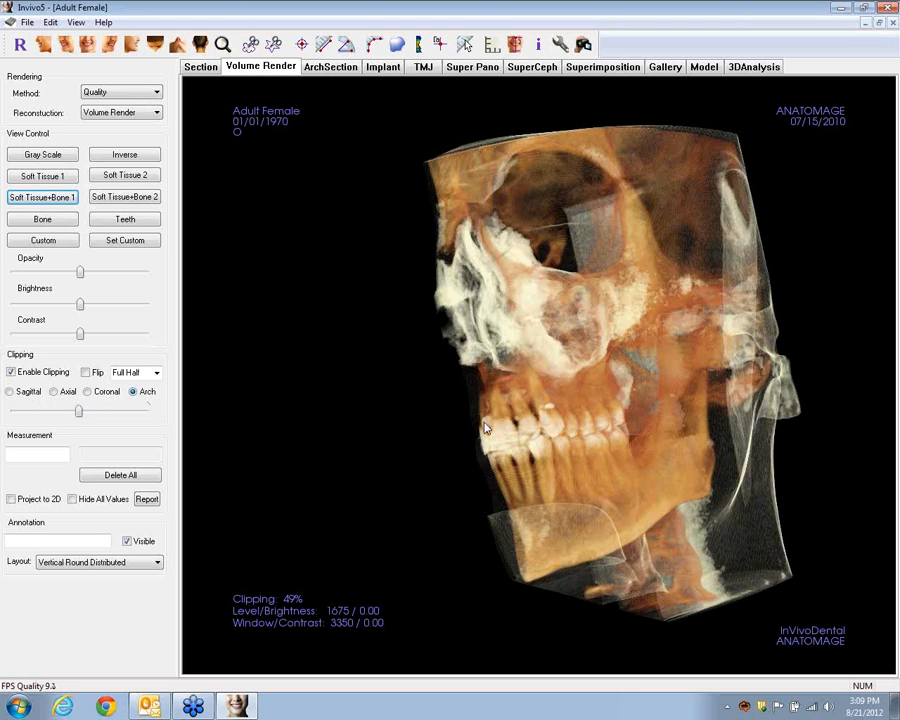
pyautogui.moveTo(606, 528); pyautogui.dragTo(375, 439)
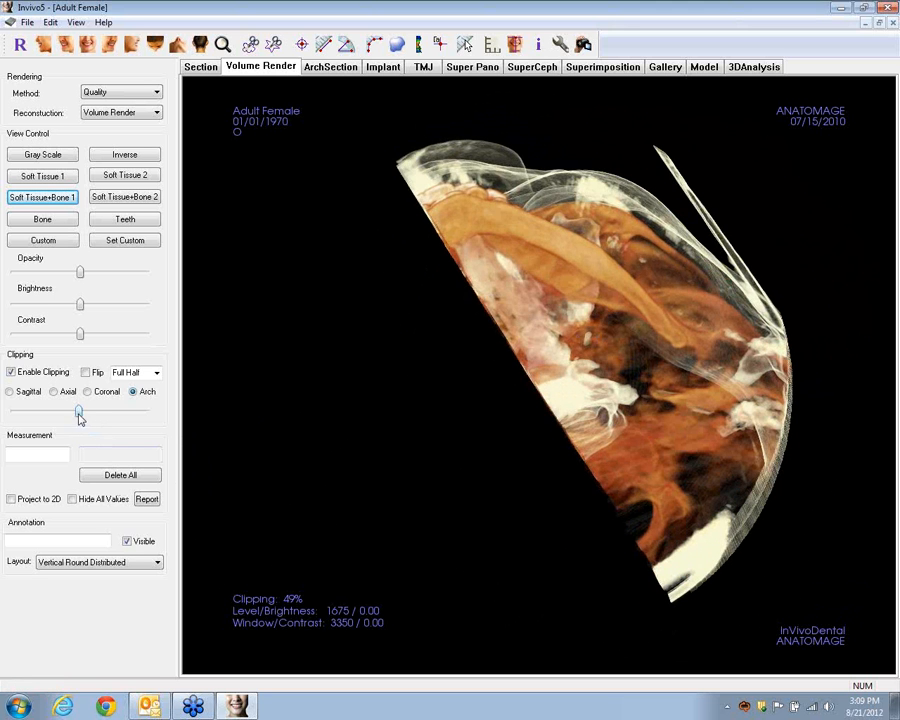
pyautogui.moveTo(80, 418); pyautogui.dragTo(46, 409)
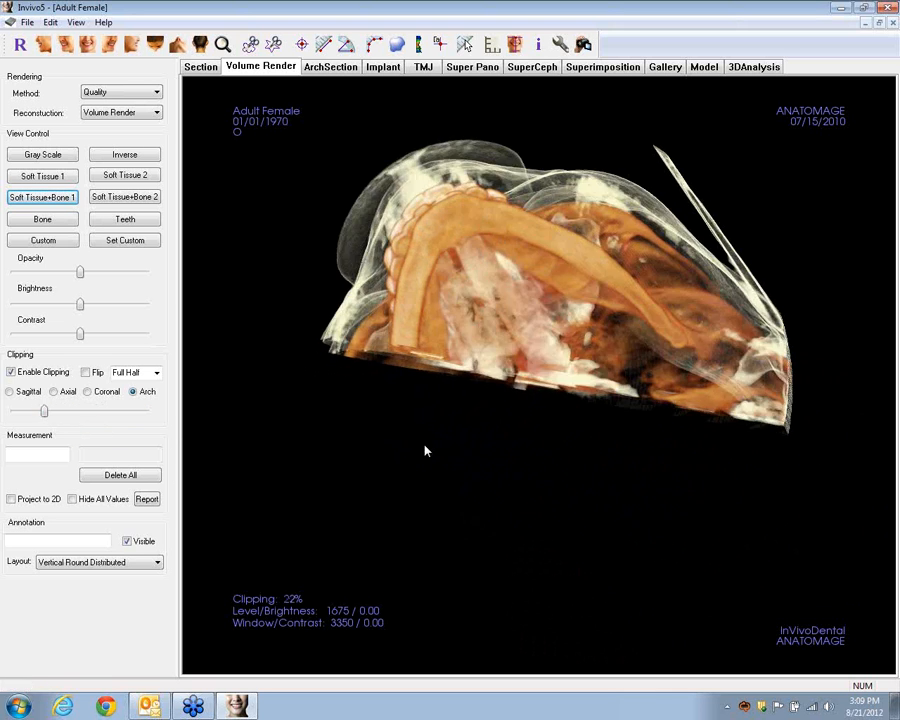
# - Tilt the head to look into the dental arch and adjust the arch clipping to 33%
pyautogui.moveTo(425, 451); pyautogui.dragTo(591, 324)
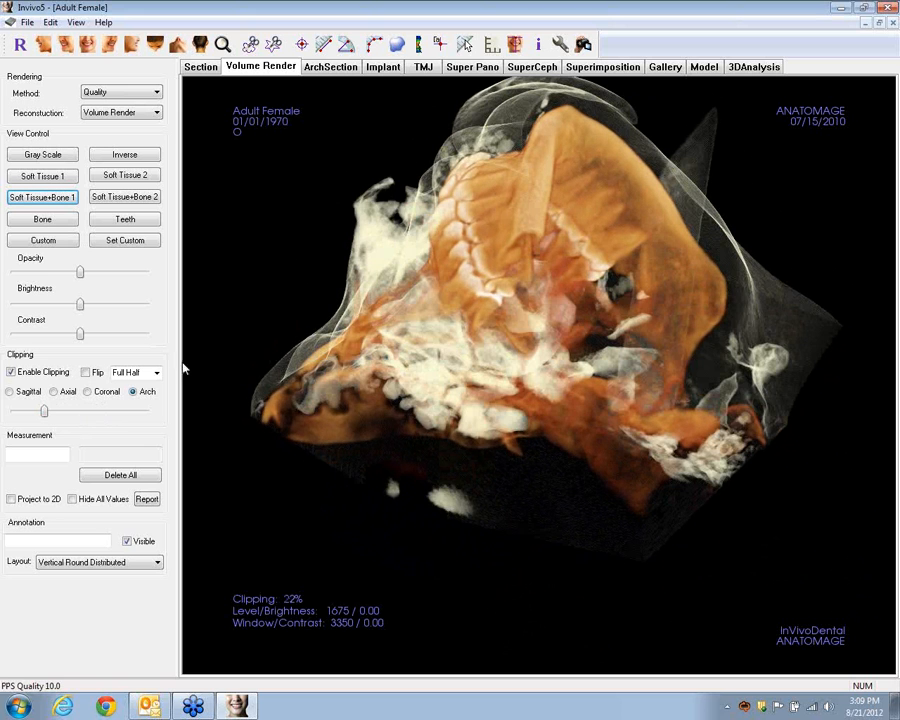
pyautogui.moveTo(45, 413)
pyautogui.mouseDown()
pyautogui.moveTo(84, 420)
pyautogui.moveTo(75, 411)
pyautogui.moveTo(27, 411)
pyautogui.moveTo(62, 411)
pyautogui.mouseUp()
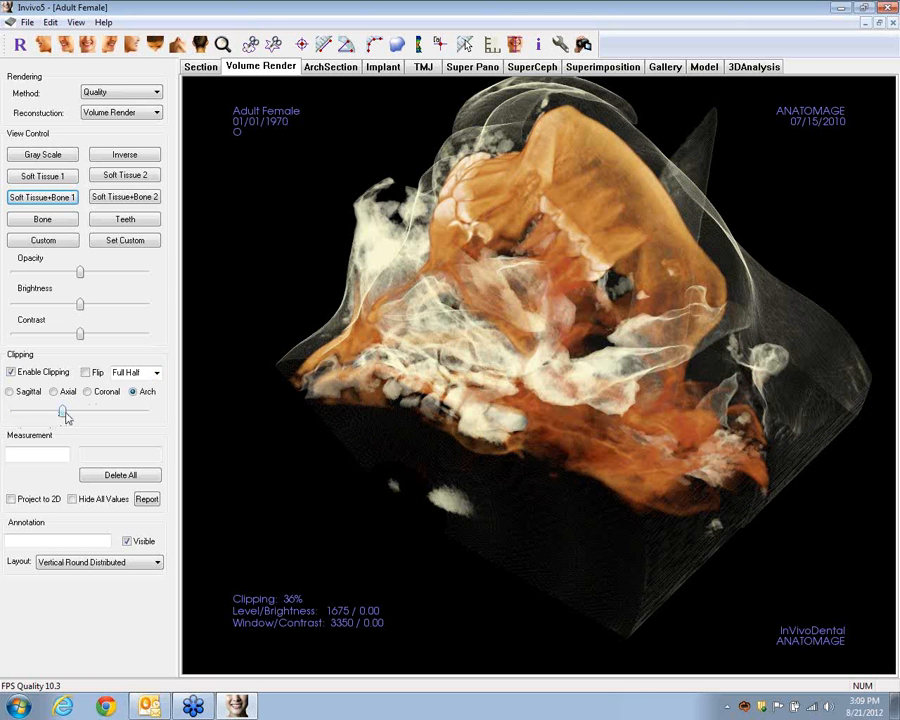
pyautogui.moveTo(62, 411)
pyautogui.mouseDown()
pyautogui.moveTo(80, 411)
pyautogui.moveTo(58, 411)
pyautogui.mouseUp()
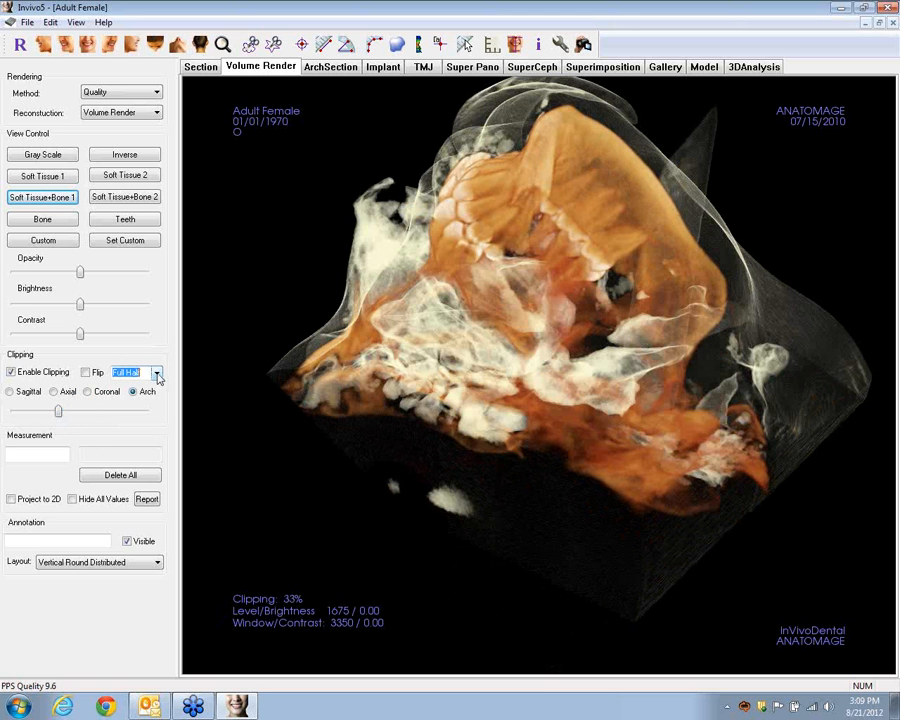
# - Limit the clipping to a 5 mm slab in the sagittal direction and show the head from the front
pyautogui.click(156, 373)
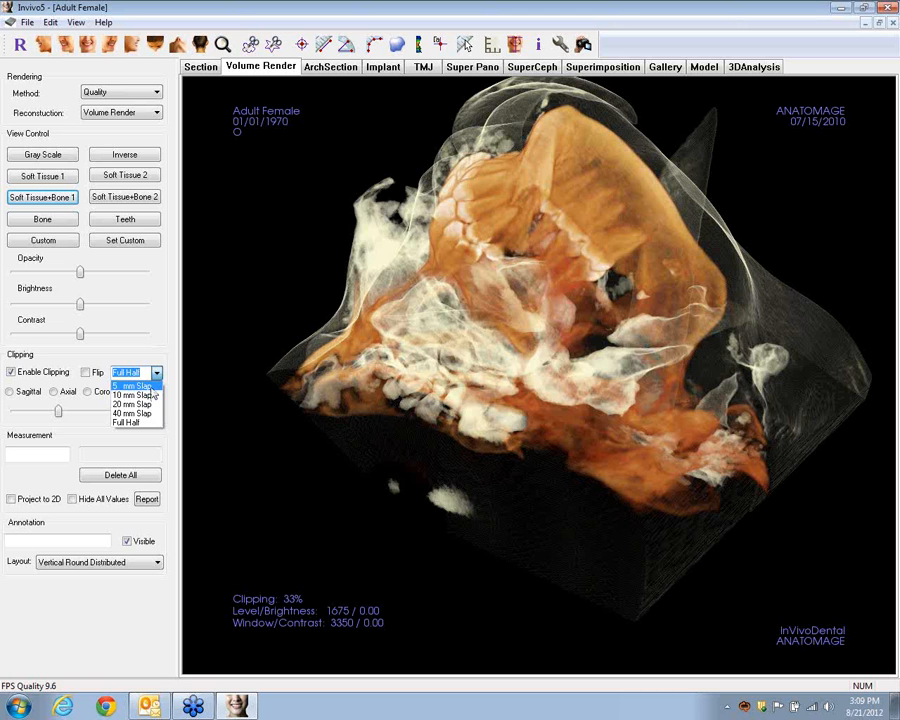
pyautogui.click(135, 386)
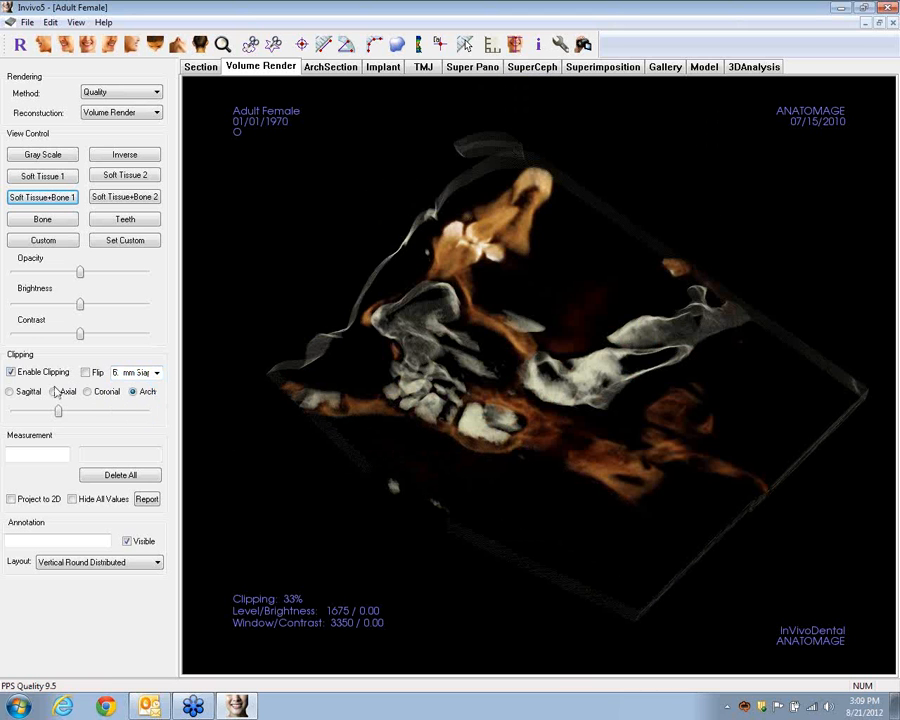
pyautogui.click(10, 391)
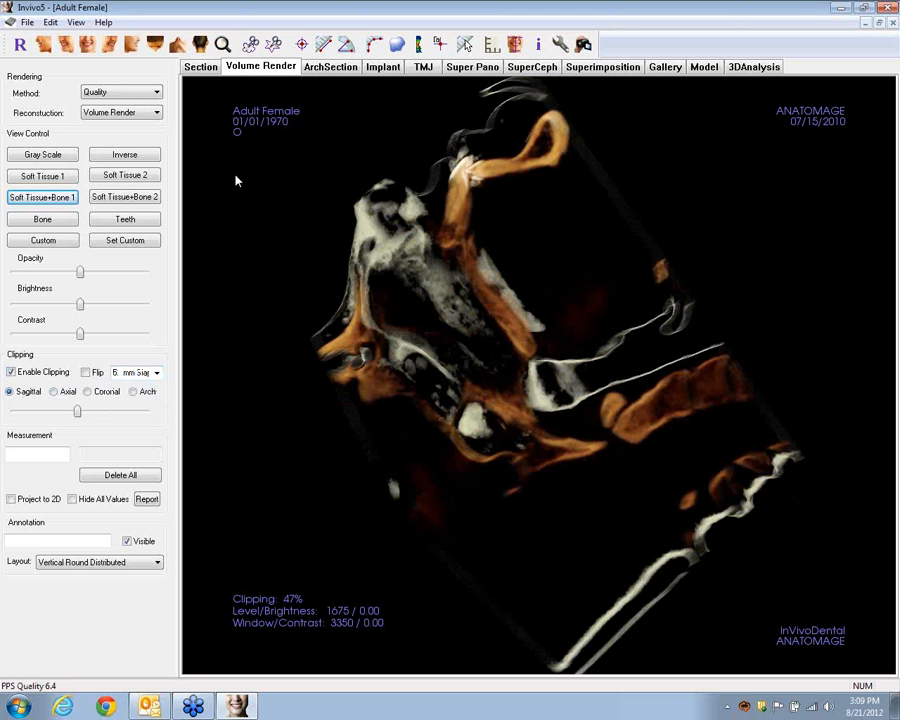
pyautogui.click(87, 45)
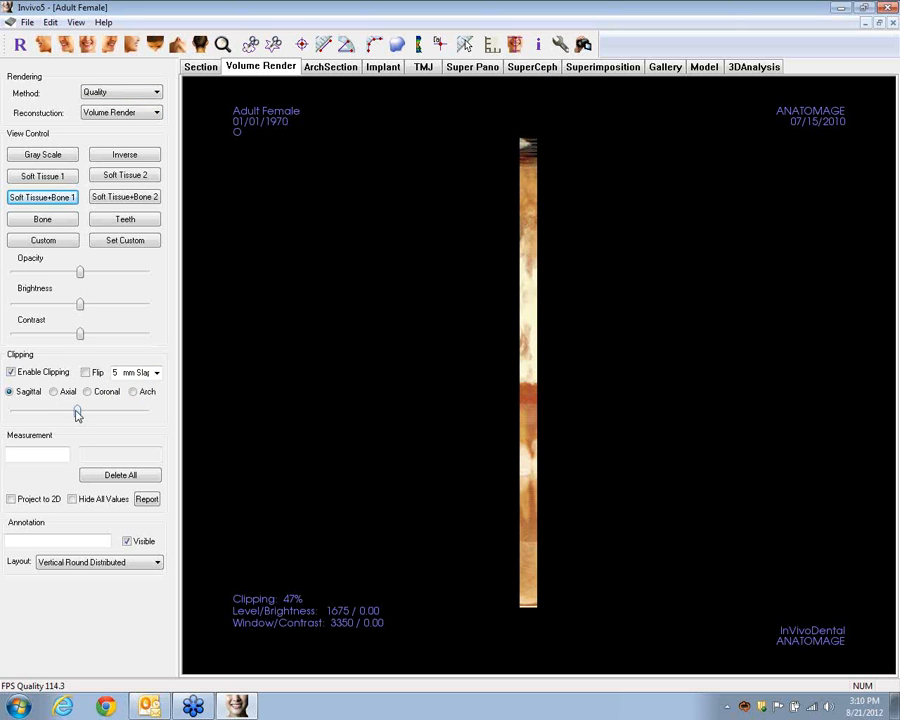
# - Rotate the 5 mm sagittal slab into an oblique view and move it through the head to 58% and 39%
pyautogui.moveTo(78, 415)
pyautogui.mouseDown()
pyautogui.moveTo(100, 421)
pyautogui.moveTo(90, 413)
pyautogui.mouseUp()
pyautogui.moveTo(283, 390); pyautogui.dragTo(424, 393)
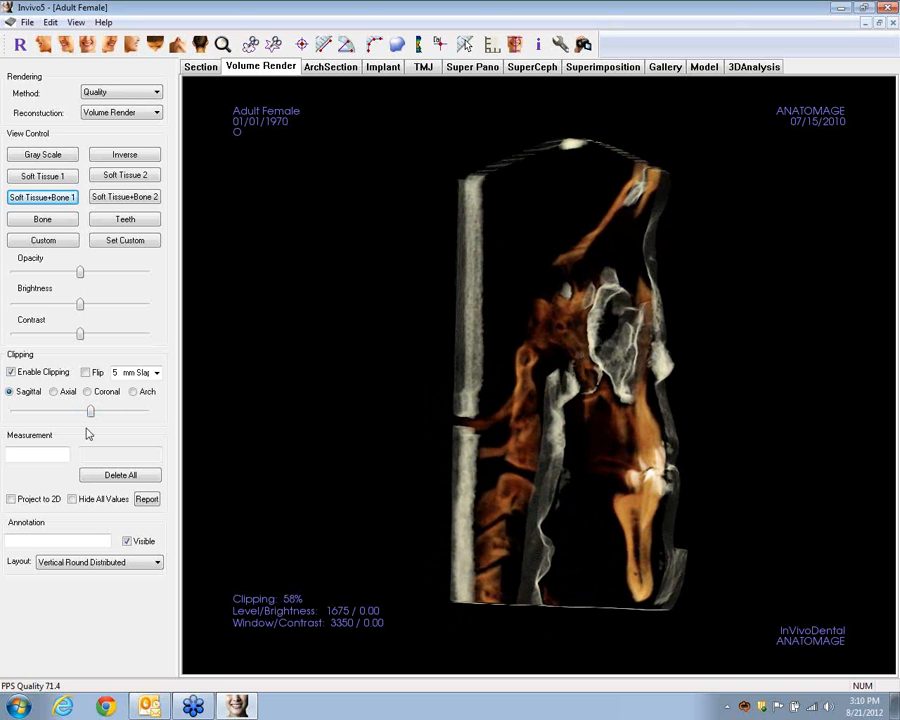
pyautogui.moveTo(91, 414); pyautogui.dragTo(67, 418)
# - Compare the 10 mm and 20 mm slab thicknesses and move the 20 mm sagittal slab to 47%
pyautogui.click(157, 372)
pyautogui.click(128, 395)
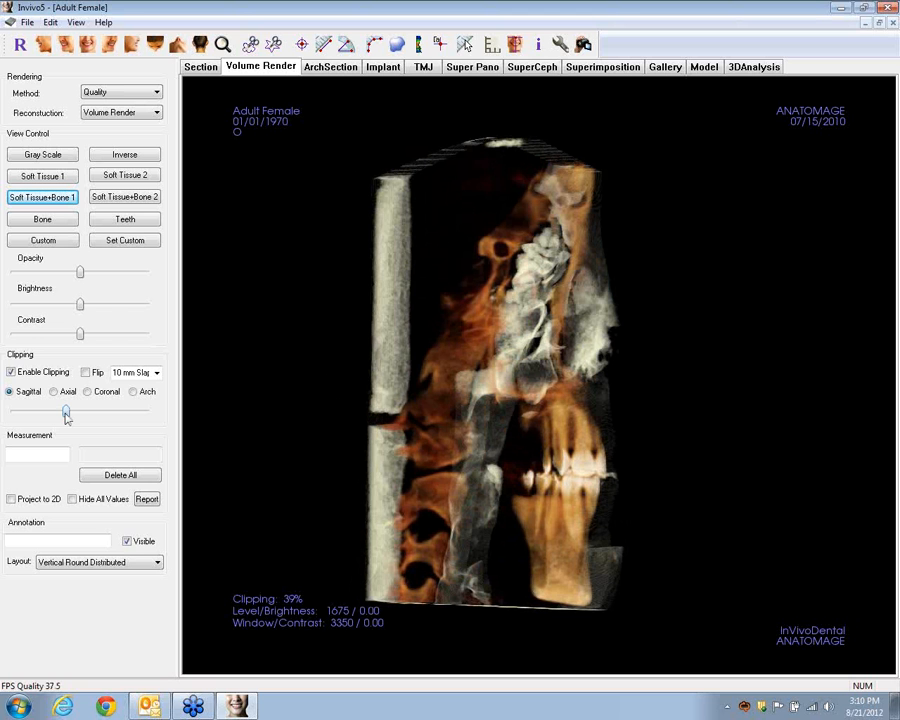
pyautogui.click(157, 373)
pyautogui.click(138, 402)
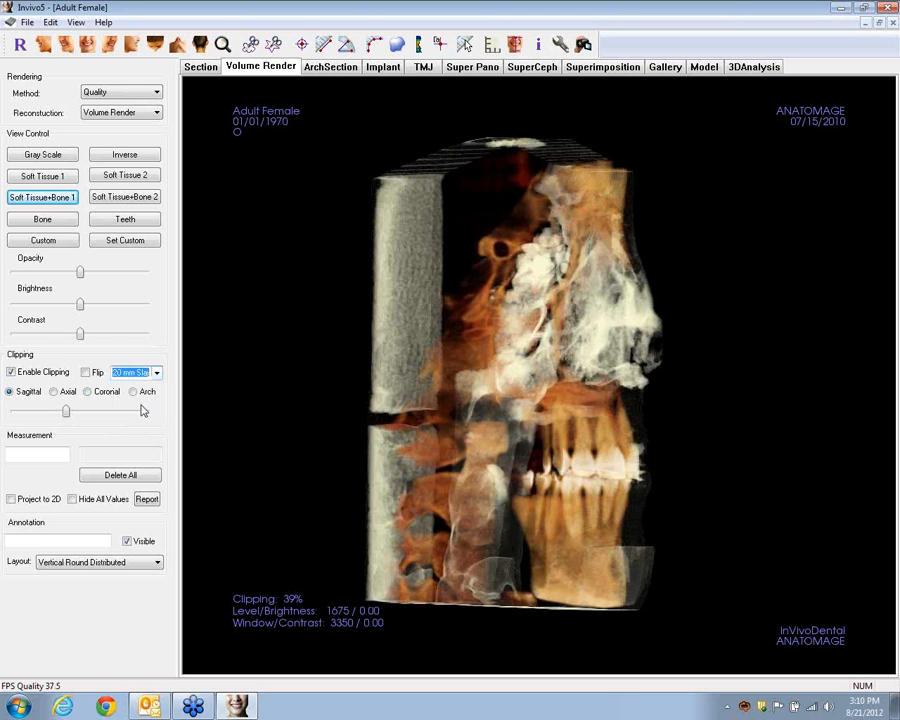
pyautogui.moveTo(67, 417)
pyautogui.mouseDown()
pyautogui.moveTo(85, 419)
pyautogui.moveTo(64, 413)
pyautogui.moveTo(80, 413)
pyautogui.mouseUp()
# - Reduce the sagittal slab to 10 mm, move it to 30% and rotate it to view the teeth from the side
pyautogui.click(156, 372)
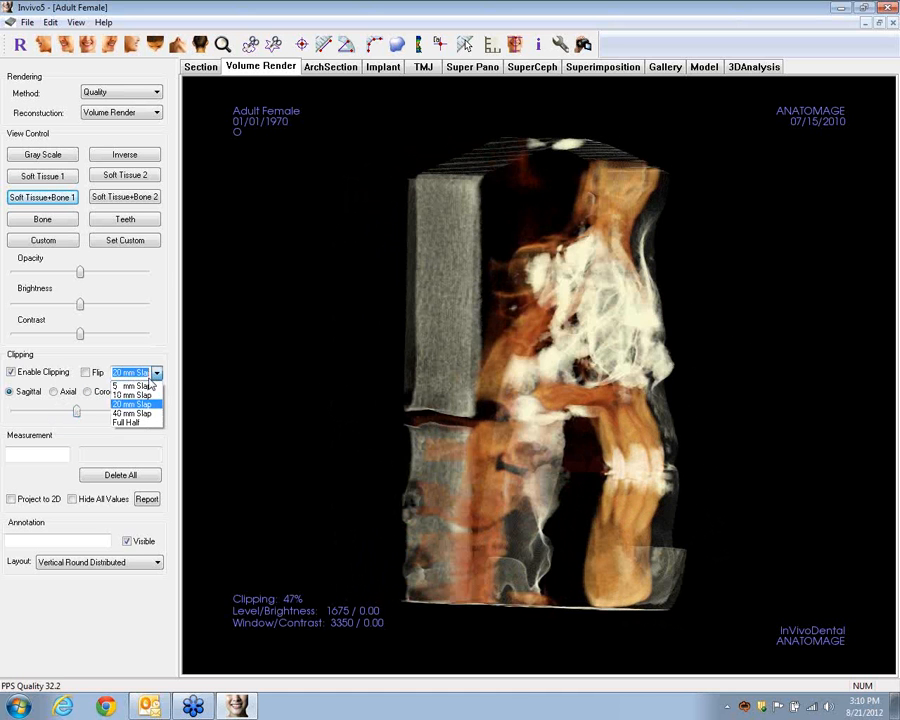
pyautogui.click(147, 394)
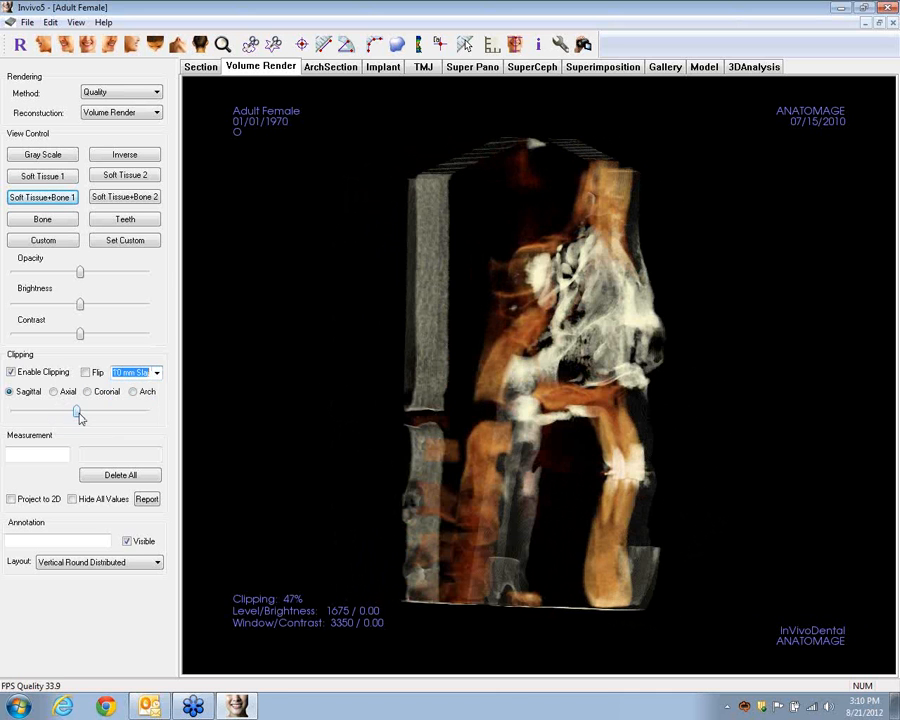
pyautogui.moveTo(78, 413); pyautogui.dragTo(55, 410)
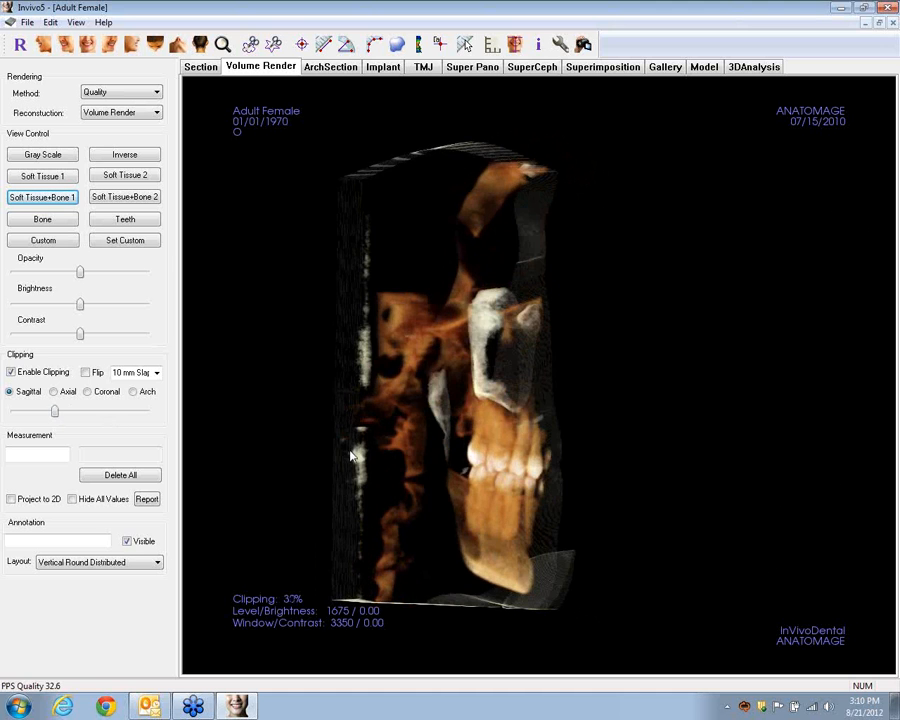
pyautogui.moveTo(512, 473); pyautogui.dragTo(275, 462)
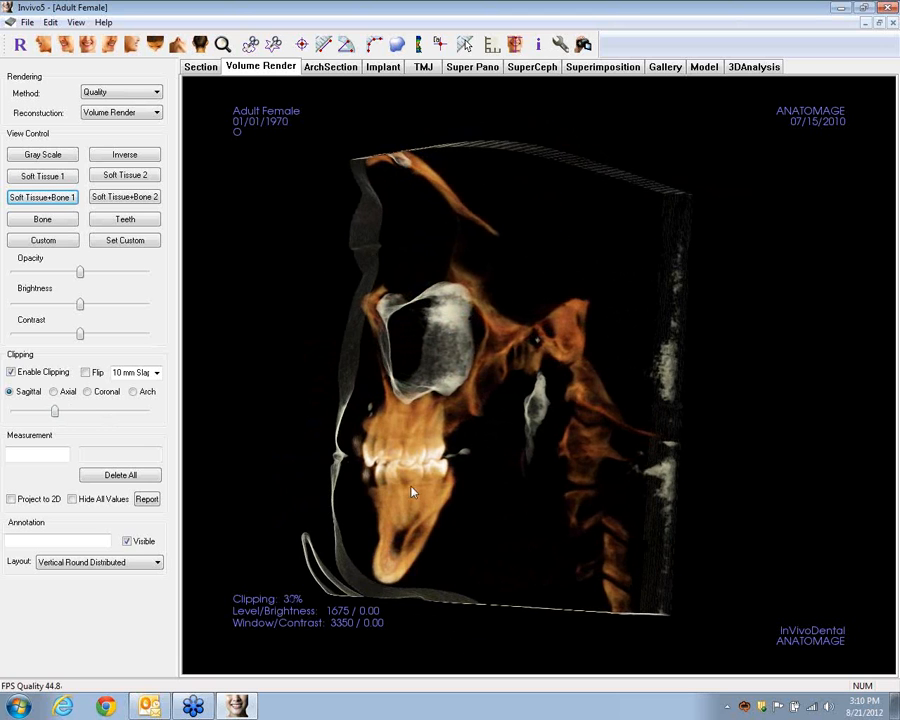
pyautogui.moveTo(413, 492); pyautogui.dragTo(358, 482)
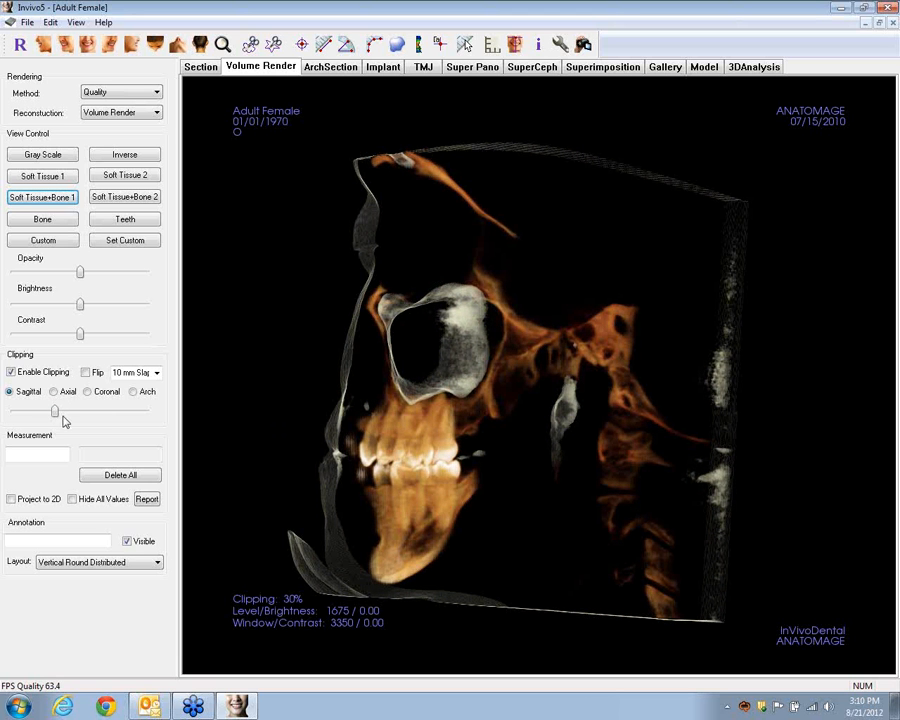
# - Thin the sagittal slab to 5 mm and move it to 27% and 68%, rotating the cross-section slightly
pyautogui.click(158, 373)
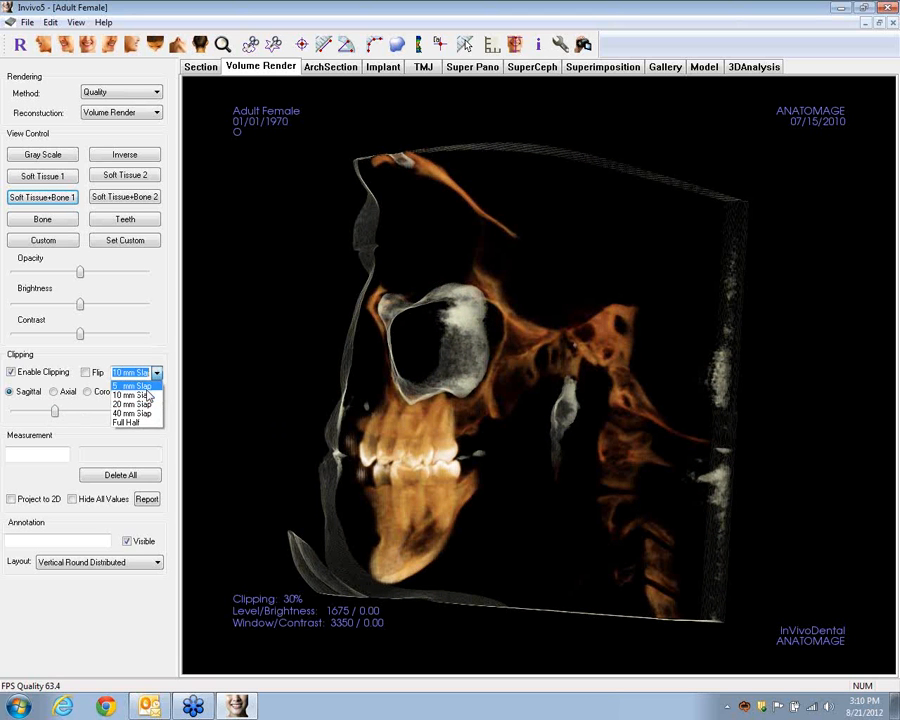
pyautogui.click(148, 390)
pyautogui.moveTo(55, 417)
pyautogui.mouseDown()
pyautogui.moveTo(38, 413)
pyautogui.moveTo(50, 413)
pyautogui.mouseUp()
pyautogui.moveTo(363, 456); pyautogui.dragTo(395, 457)
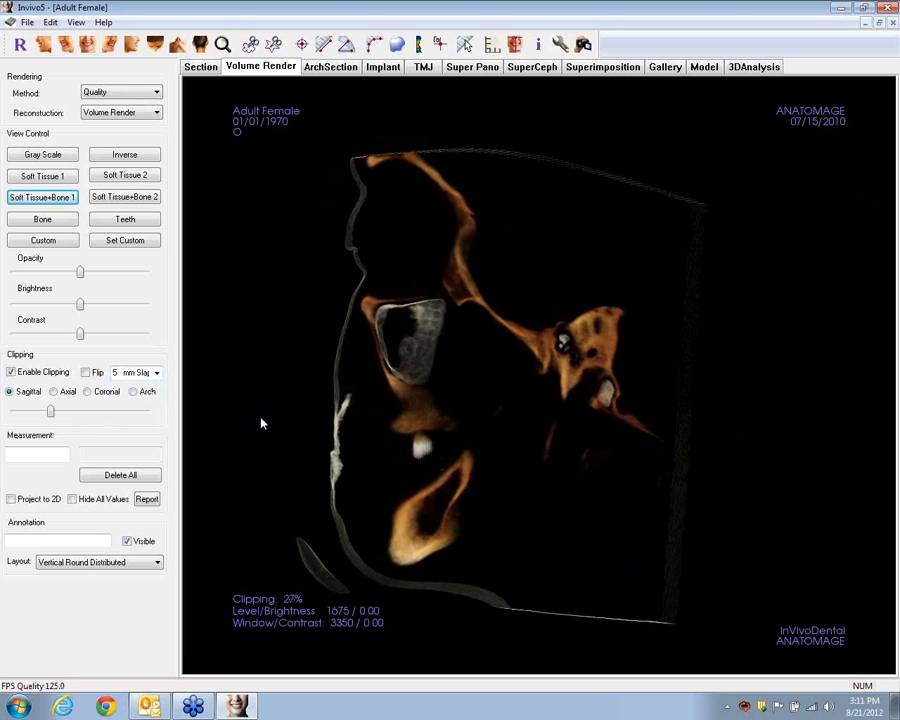
pyautogui.moveTo(50, 417); pyautogui.dragTo(104, 410)
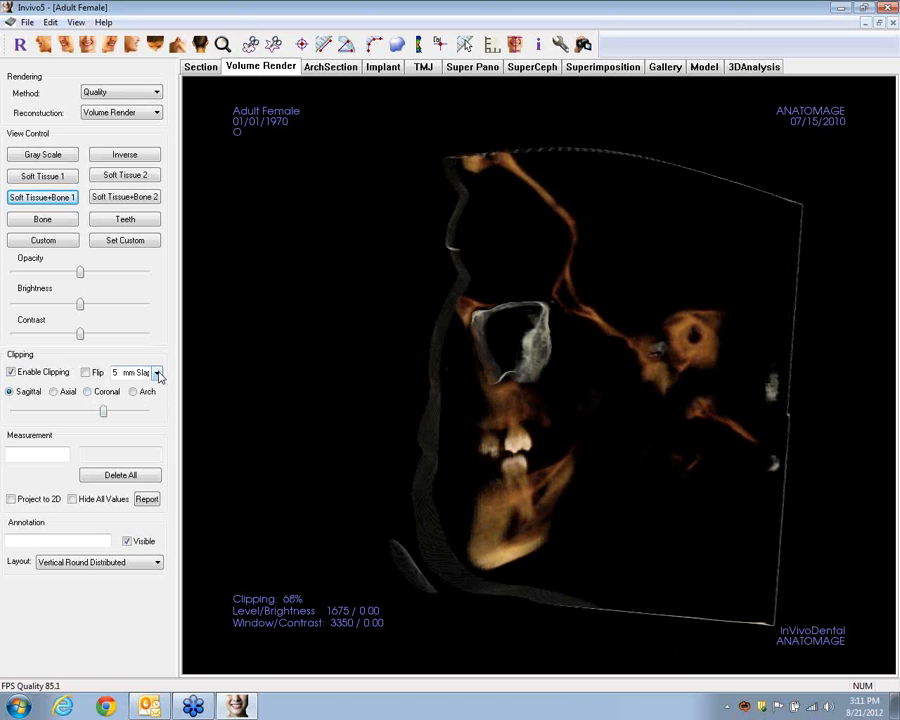
# - Restore Full Half clipping, move the sagittal plane to 0% and rotate the whole head to a side view
pyautogui.click(157, 373)
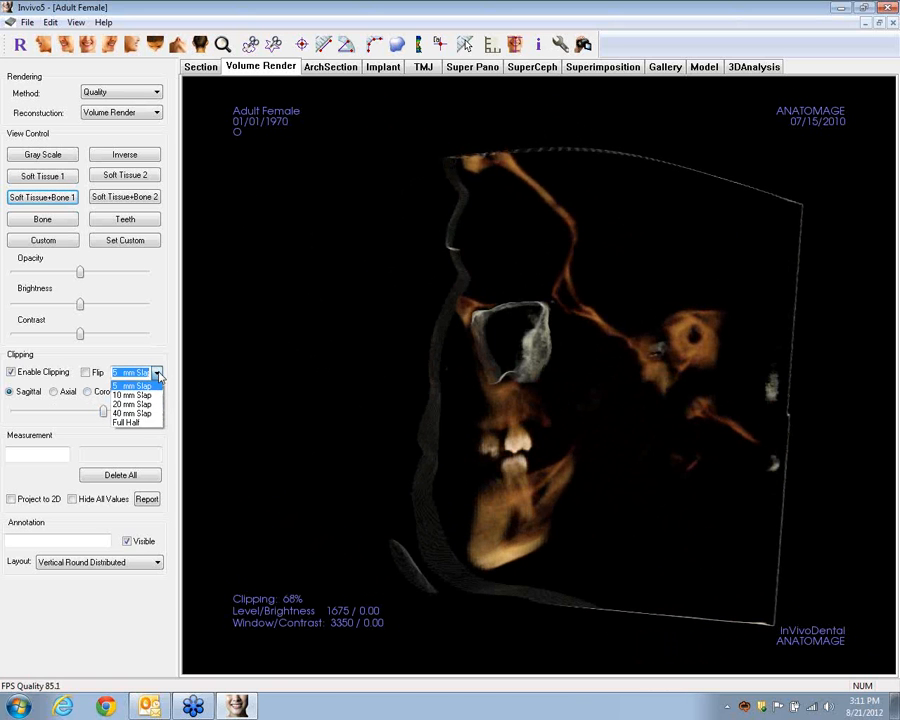
pyautogui.click(137, 423)
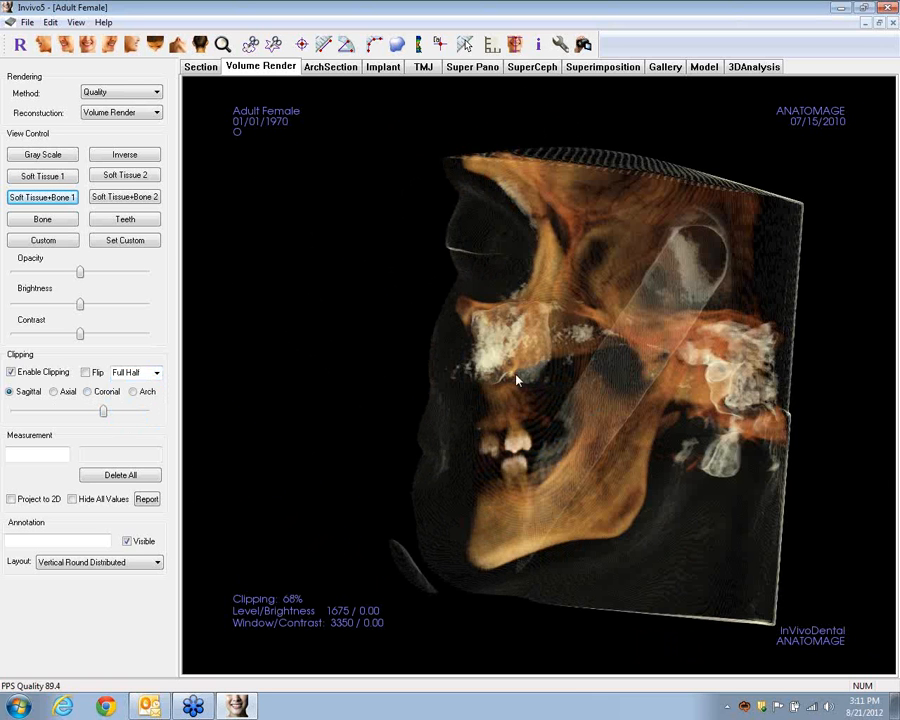
pyautogui.moveTo(517, 380); pyautogui.dragTo(685, 398)
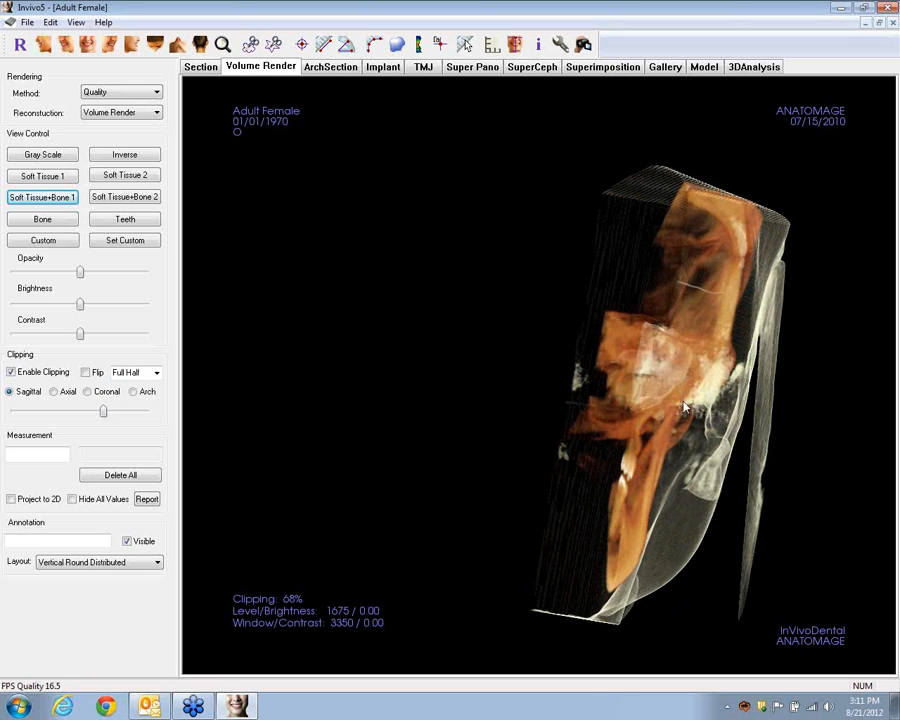
pyautogui.moveTo(655, 388); pyautogui.dragTo(753, 381)
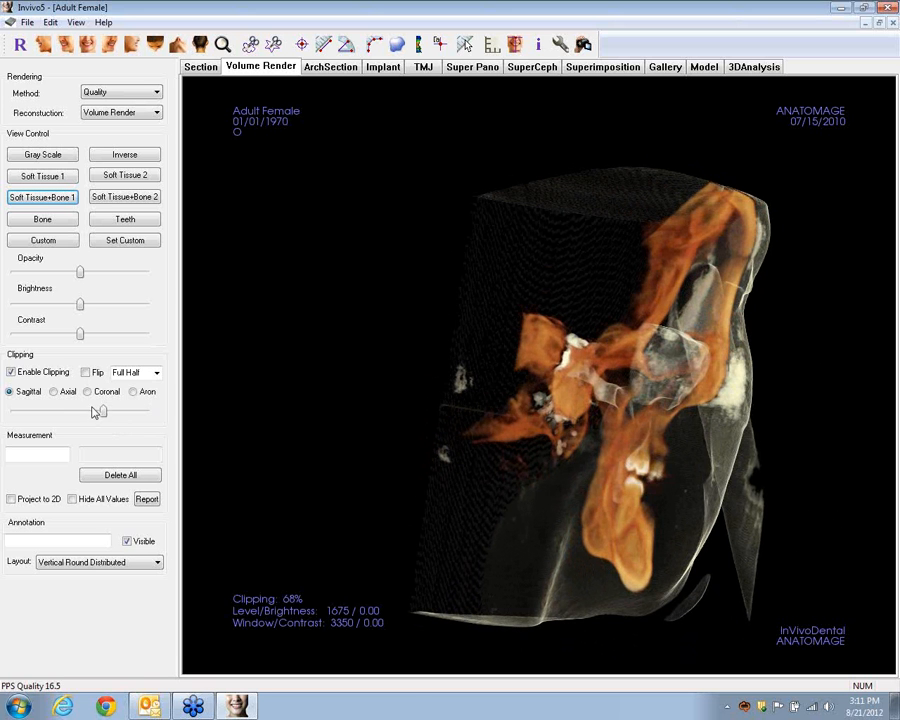
pyautogui.moveTo(104, 414); pyautogui.dragTo(12, 408)
pyautogui.moveTo(422, 438); pyautogui.dragTo(546, 462)
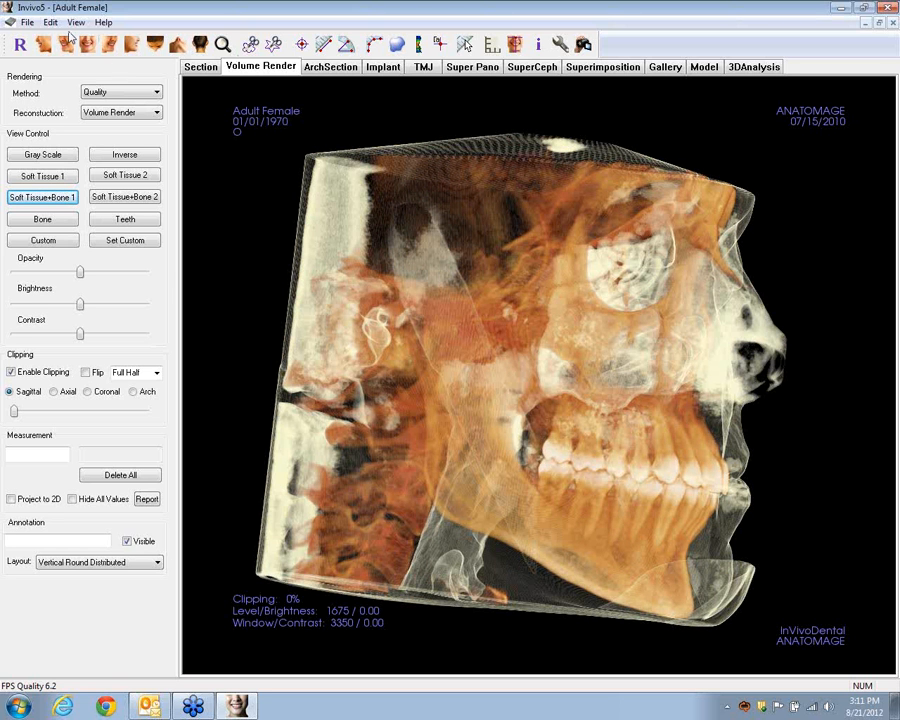
# - Capture the current view to the gallery as "3D_Volume female adult" with the comment "Comments" and check it in the Gallery
pyautogui.click(76, 23)
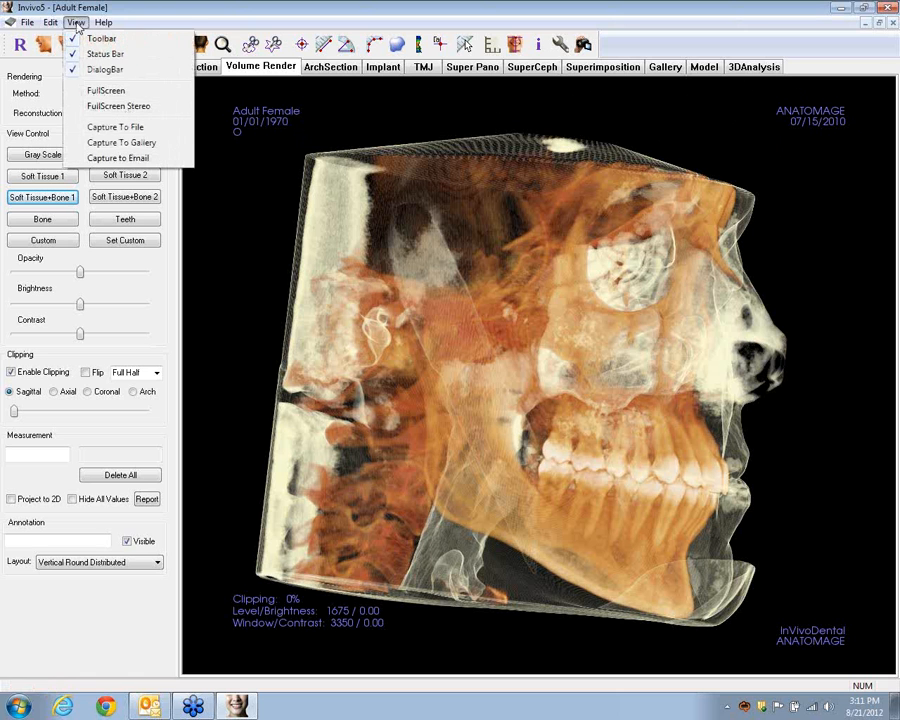
pyautogui.click(124, 146)
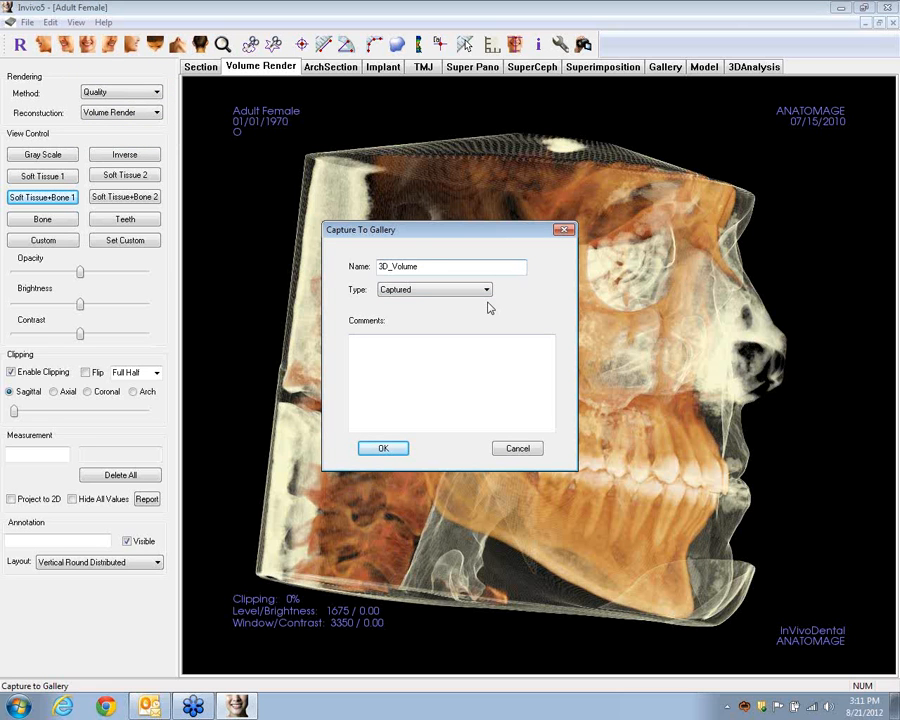
pyautogui.write('female adult')
pyautogui.click(427, 354)
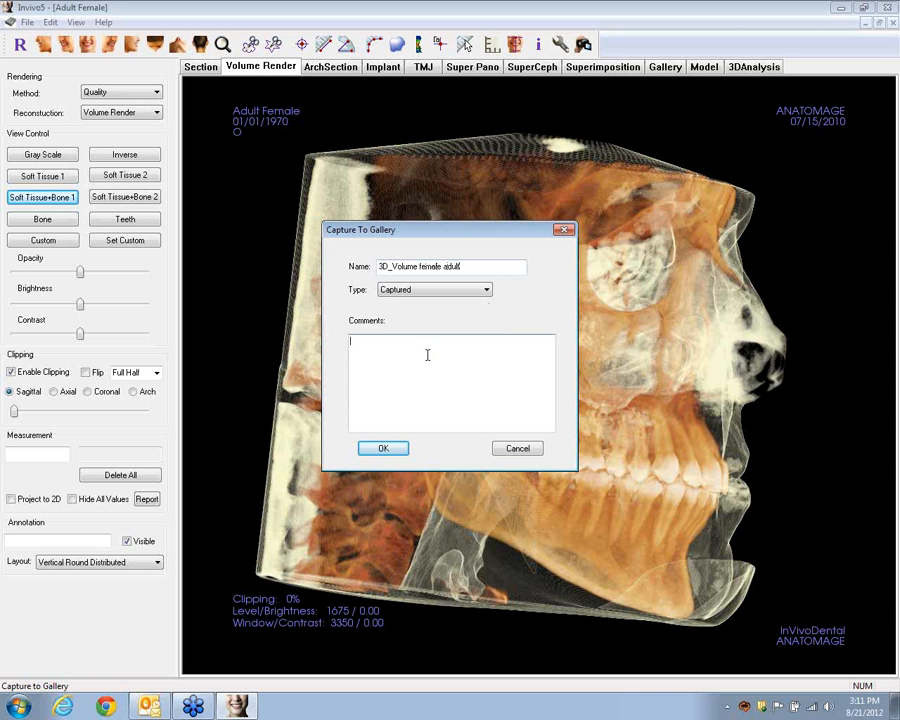
pyautogui.write('Comments')
pyautogui.click(392, 450)
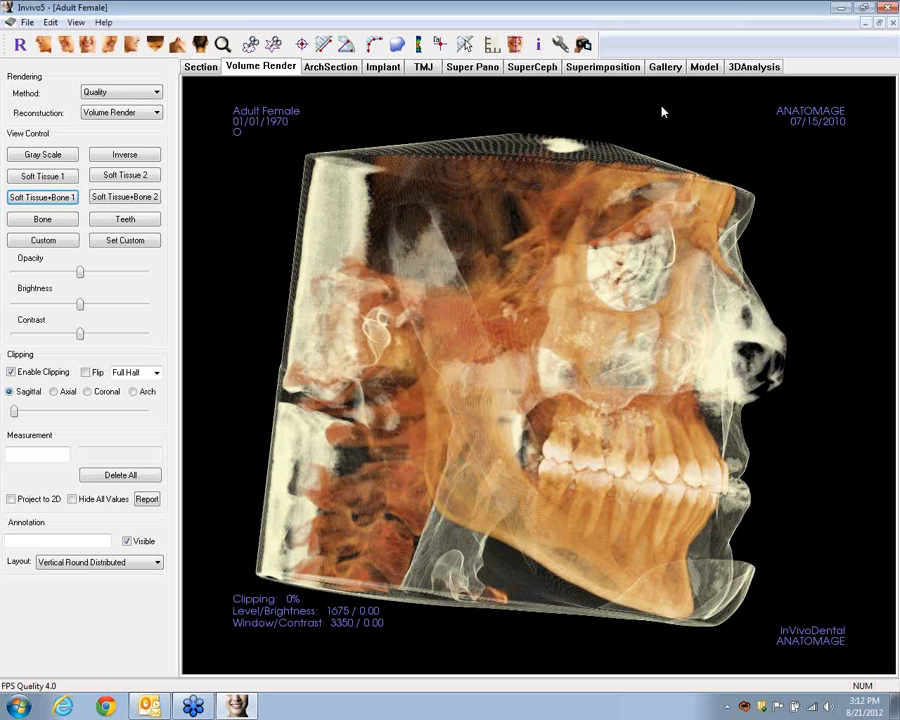
pyautogui.click(665, 66)
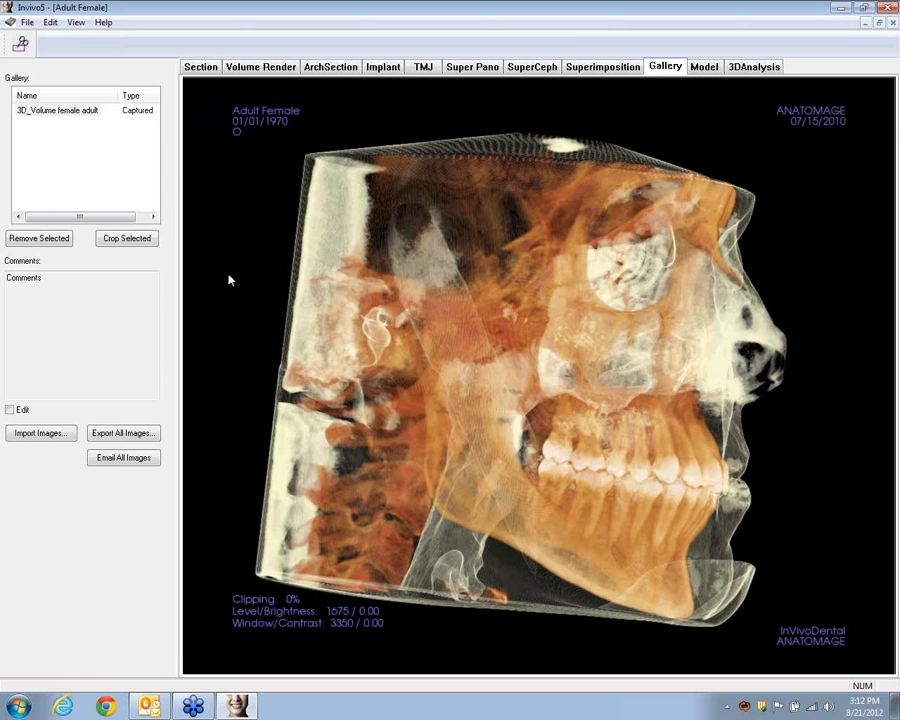
# - Return to the volume rendering, apply the Bone preset and rotate the skull from the side to a three-quarter front view
pyautogui.click(260, 67)
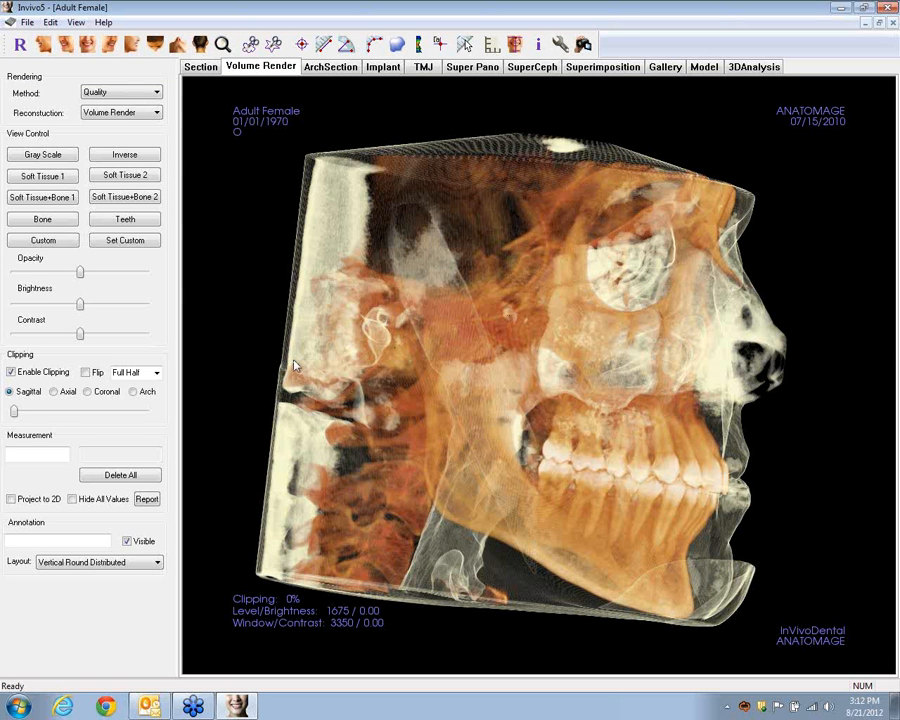
pyautogui.click(42, 219)
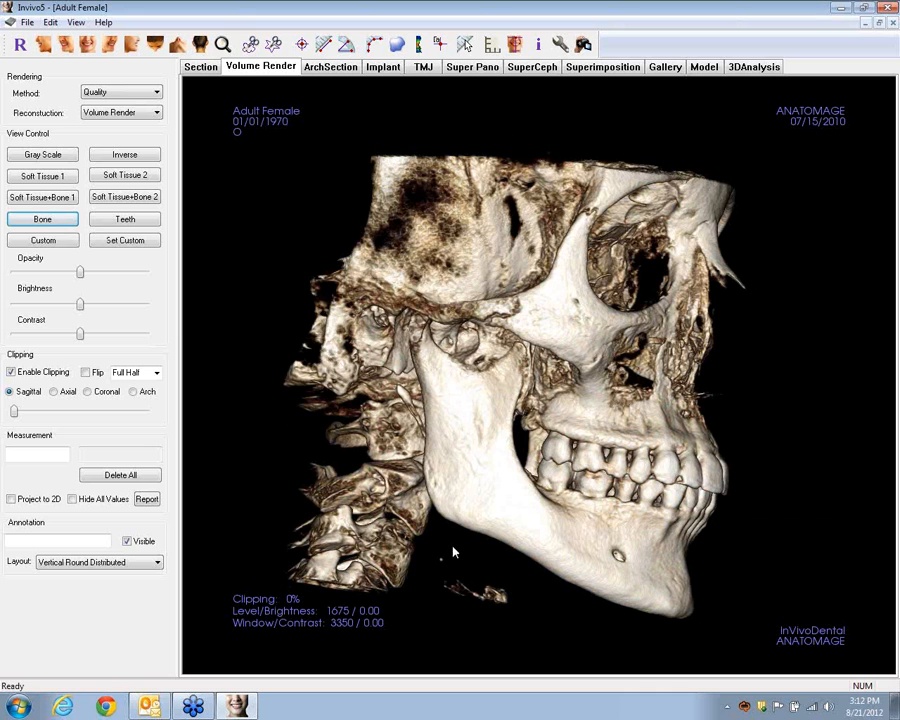
pyautogui.moveTo(573, 547); pyautogui.dragTo(504, 526)
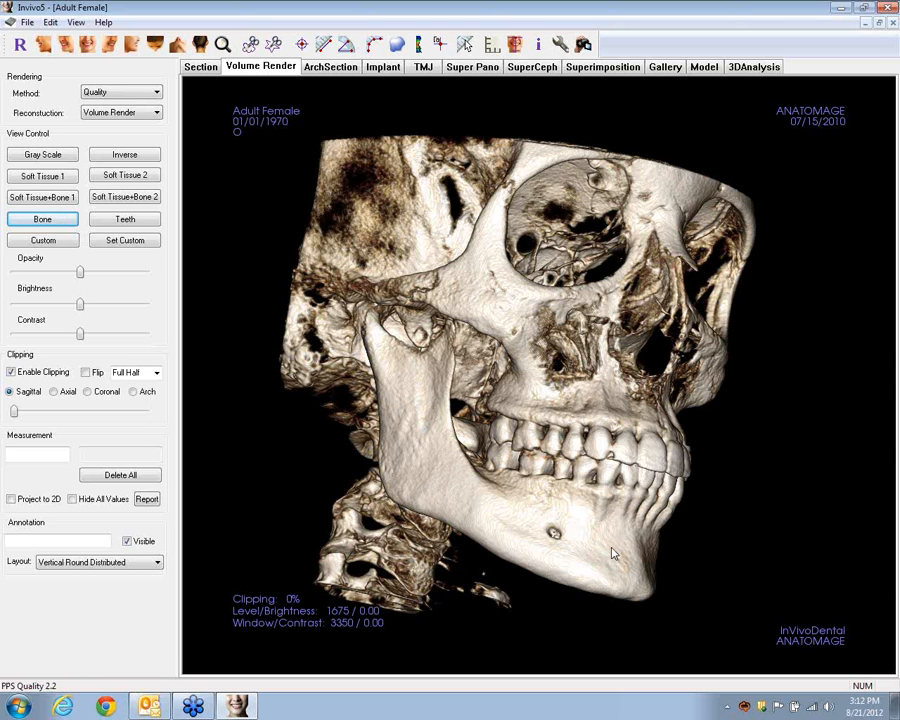
pyautogui.moveTo(617, 549); pyautogui.dragTo(556, 536)
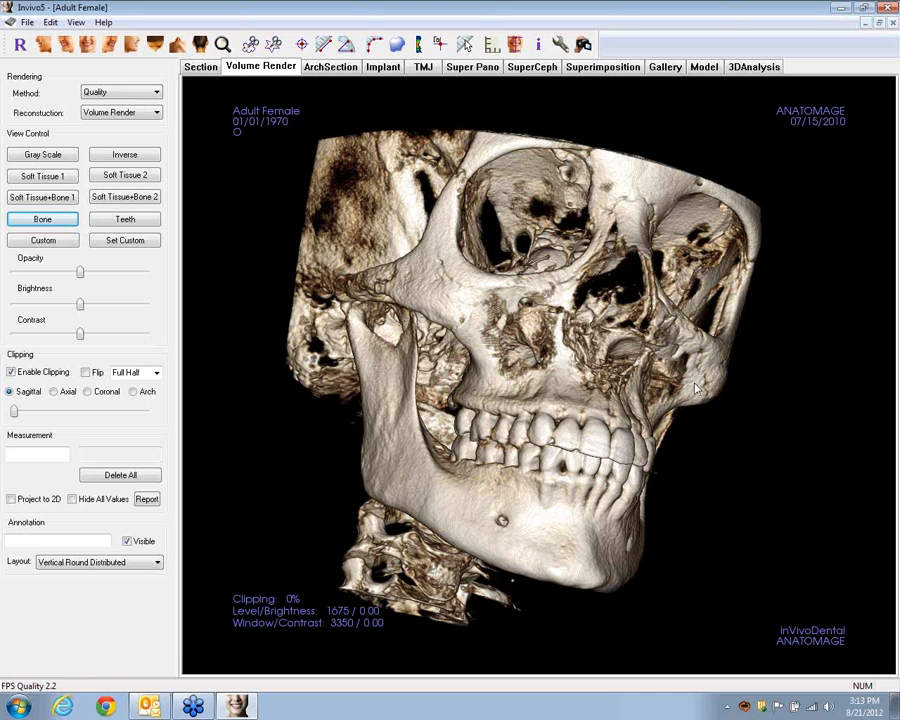
pyautogui.moveTo(697, 390); pyautogui.dragTo(630, 356)
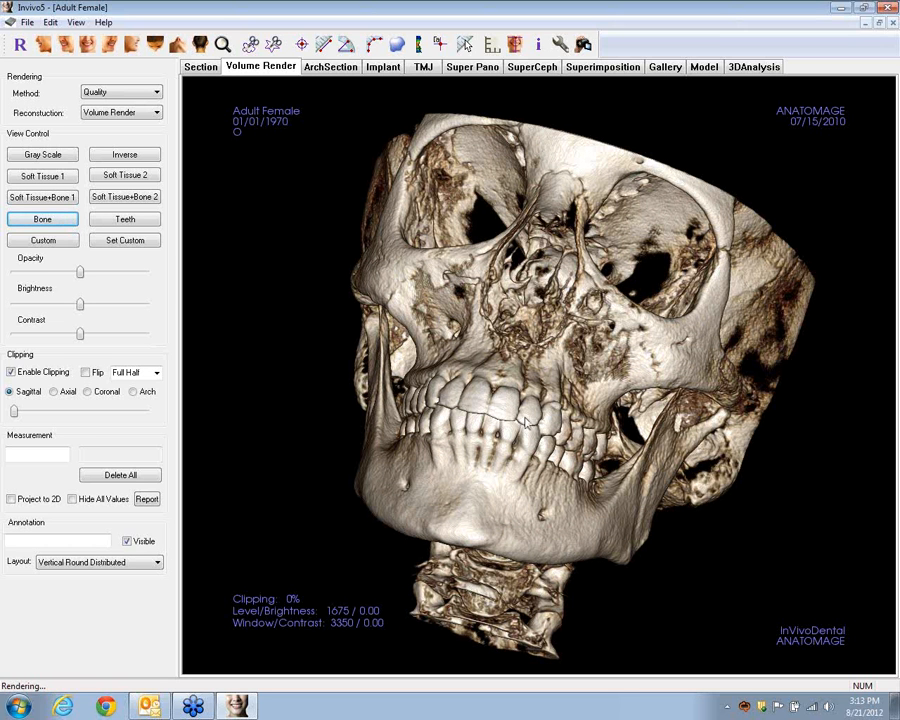
pyautogui.moveTo(360, 293); pyautogui.dragTo(605, 444)
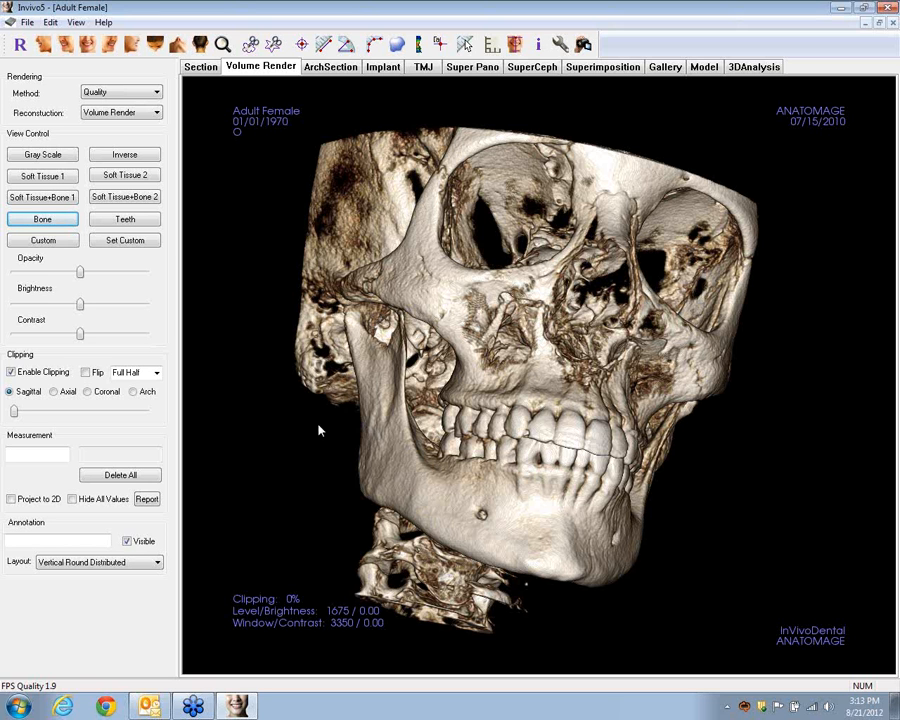
pyautogui.moveTo(456, 510); pyautogui.dragTo(420, 498)
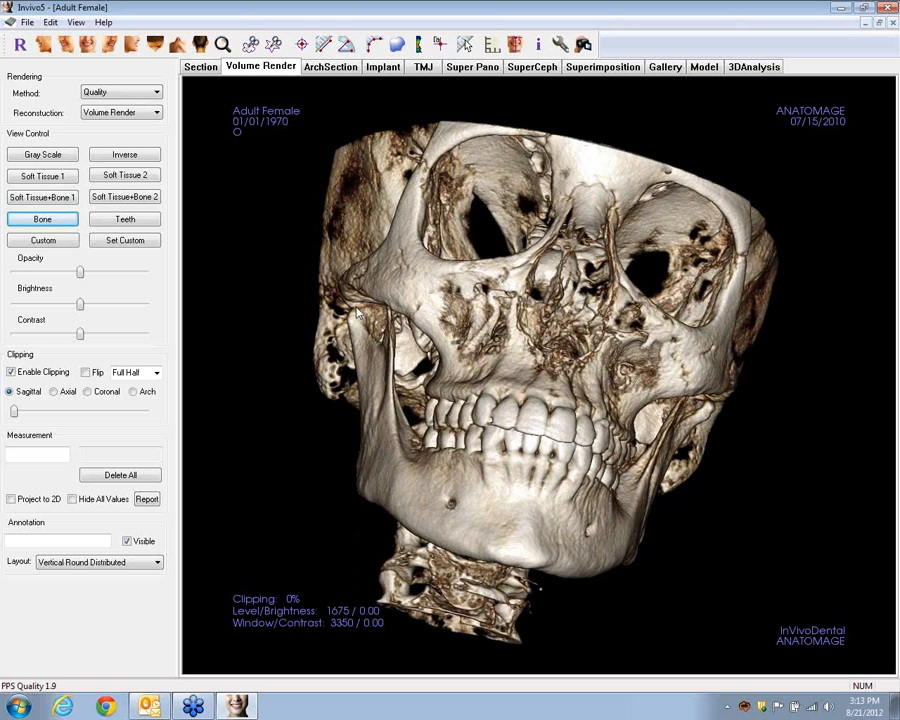
# - Try a freehand cut through the rear corner of the jaw and the adjacent neck bones, and undo it after inspecting it from several angles
pyautogui.click(251, 45)
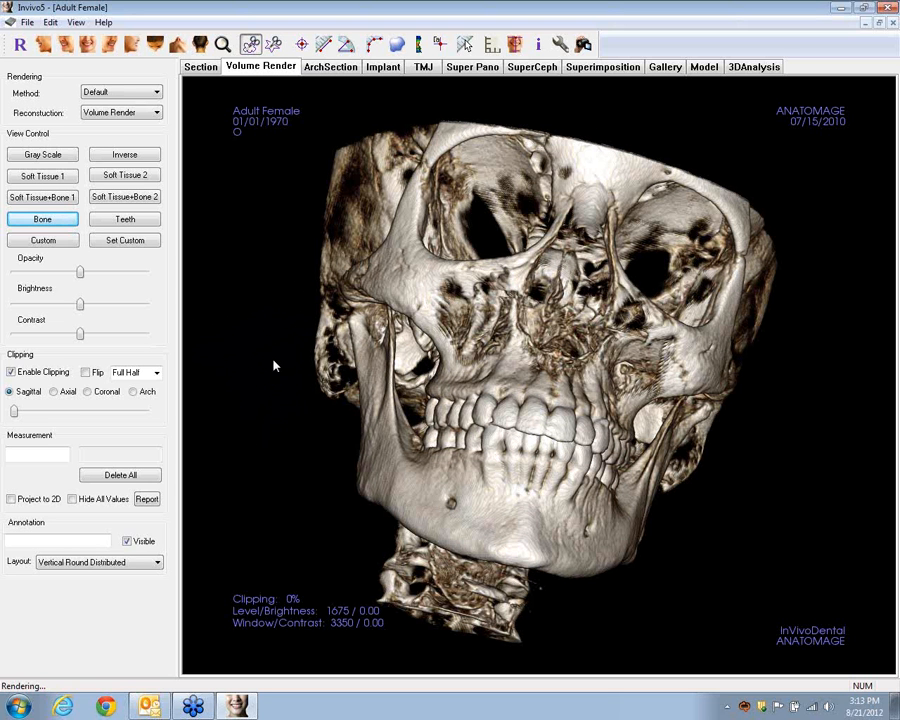
pyautogui.click(286, 305)
pyautogui.click(371, 380)
pyautogui.moveTo(393, 463)
pyautogui.mouseDown()
pyautogui.moveTo(404, 472)
pyautogui.moveTo(435, 603)
pyautogui.moveTo(412, 627)
pyautogui.mouseUp()
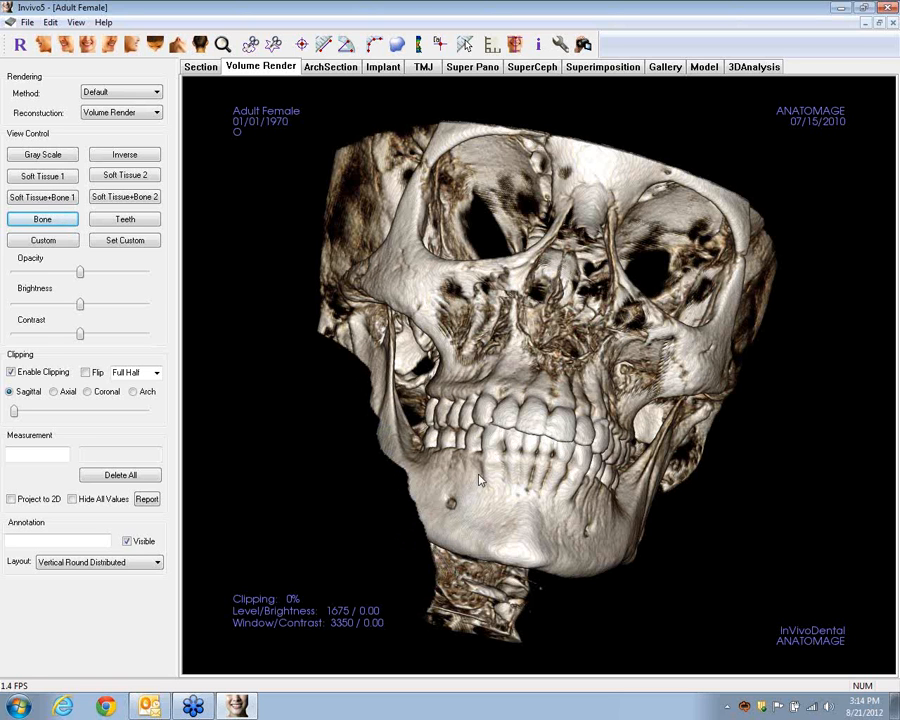
pyautogui.moveTo(494, 478); pyautogui.dragTo(584, 462)
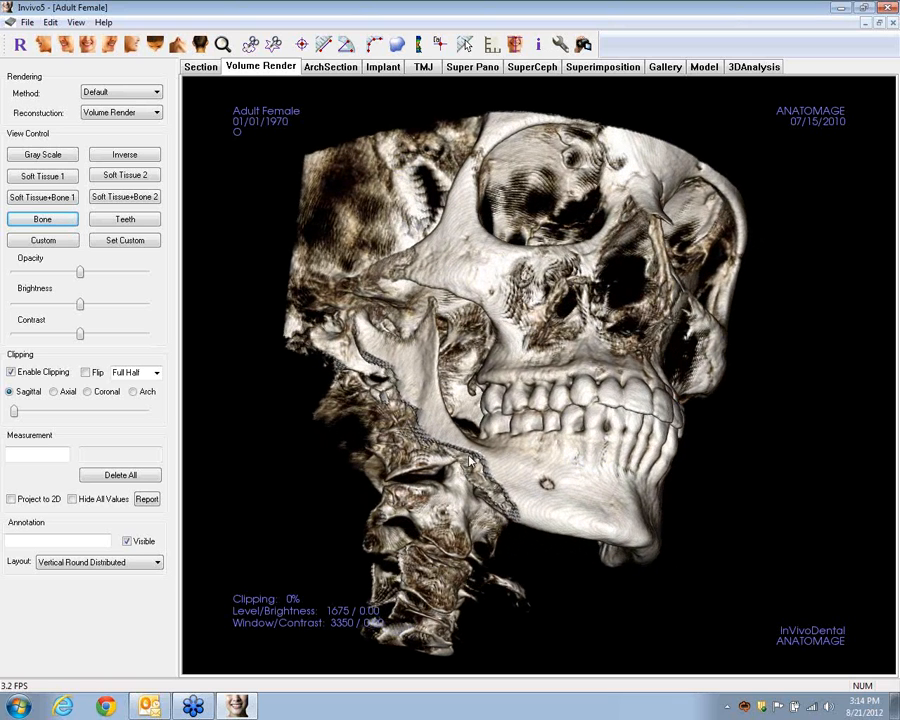
pyautogui.moveTo(433, 458); pyautogui.dragTo(648, 403)
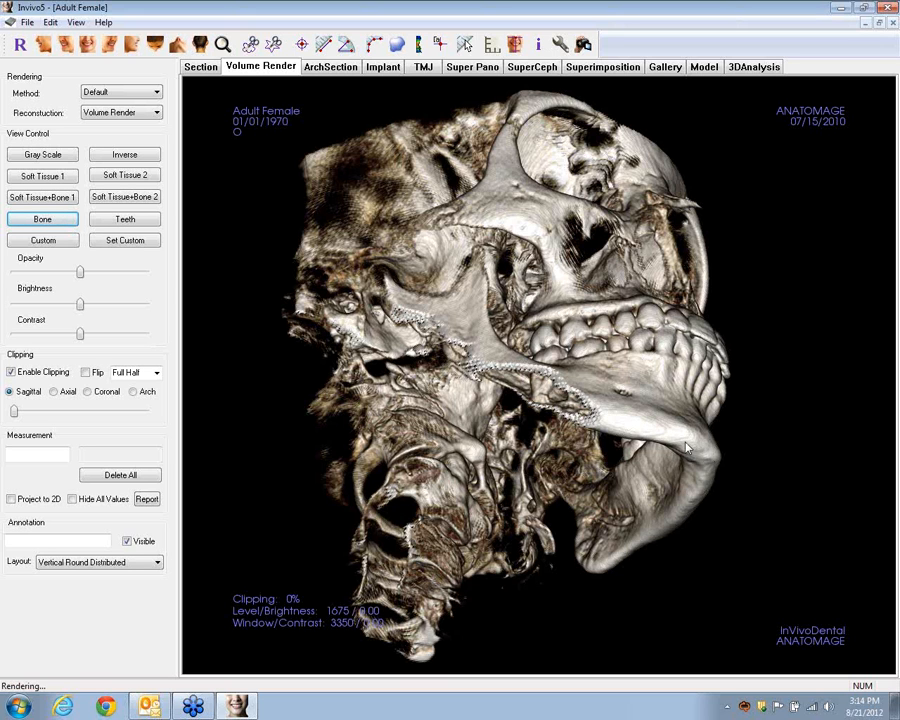
pyautogui.moveTo(646, 617); pyautogui.dragTo(711, 412)
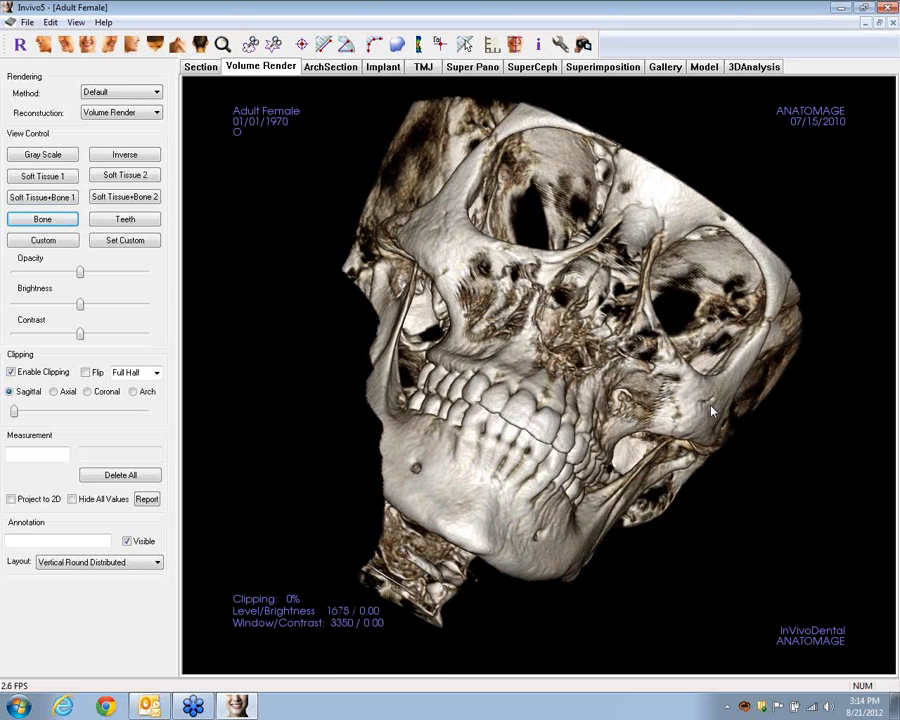
pyautogui.click(50, 22)
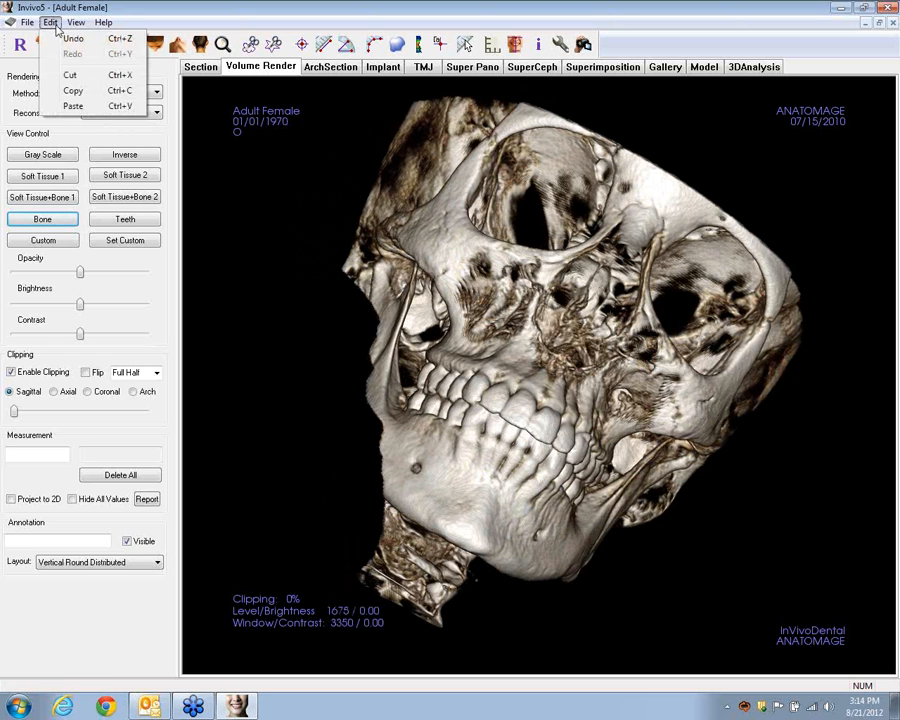
pyautogui.click(70, 38)
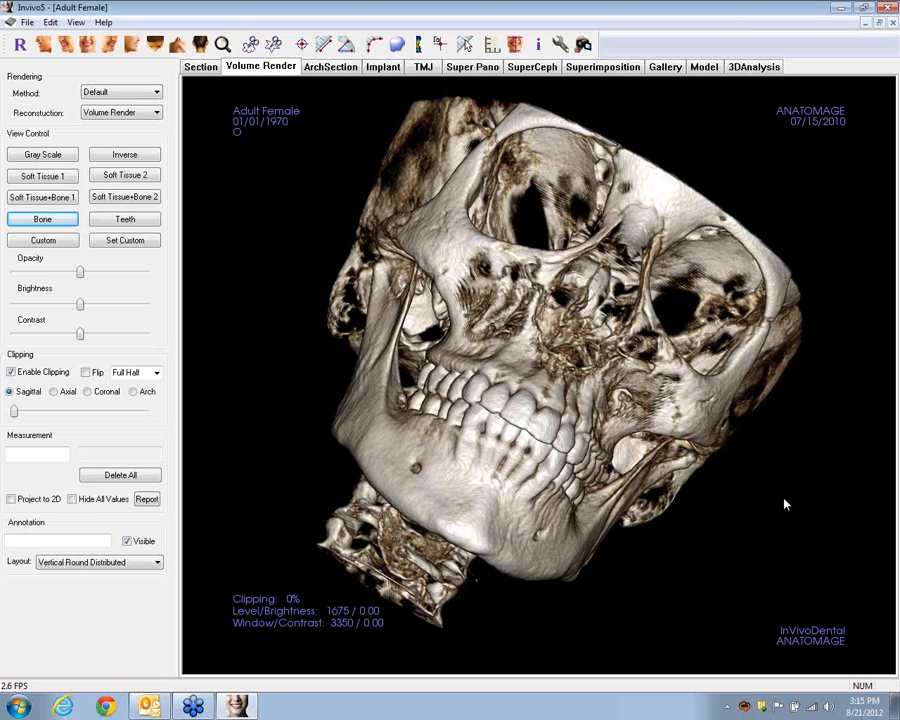
# - Apply the Teeth preset to the front view and isolate the dental area with a freehand outline around both rows of teeth
pyautogui.moveTo(785, 503); pyautogui.dragTo(761, 434)
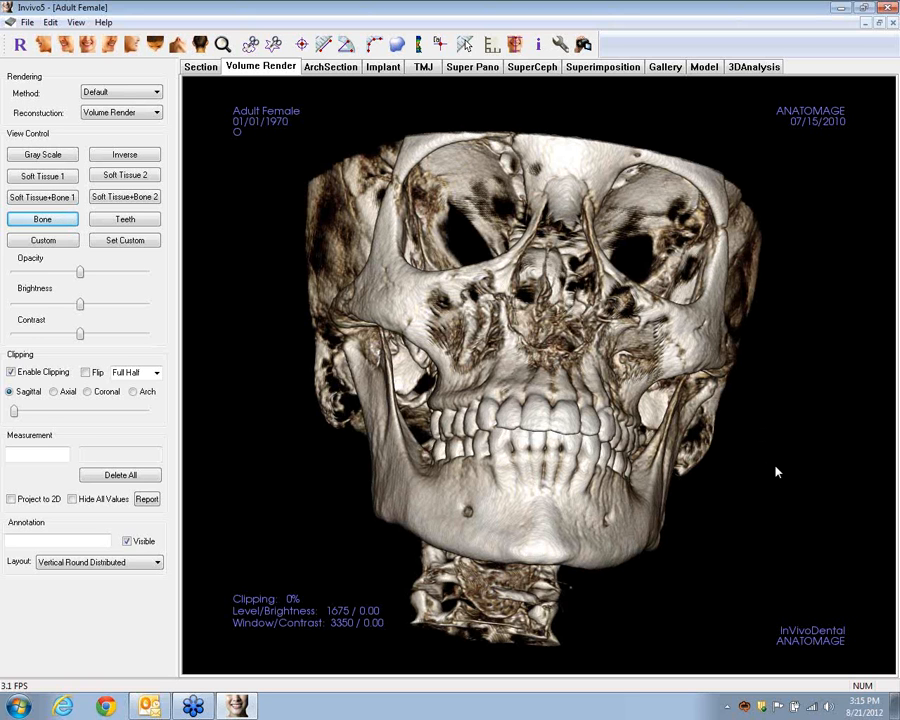
pyautogui.click(125, 219)
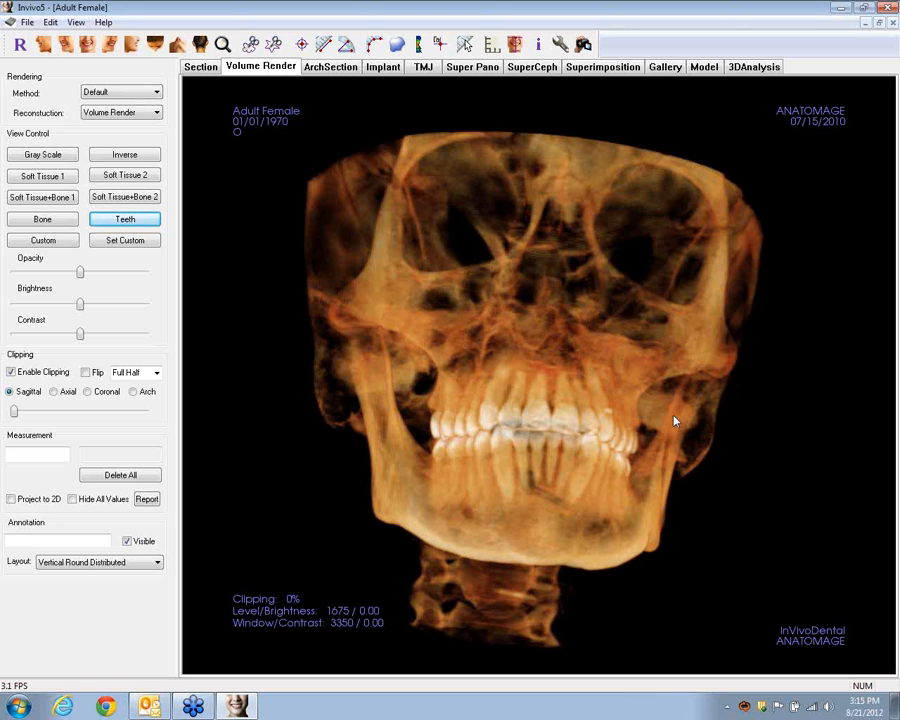
pyautogui.click(250, 44)
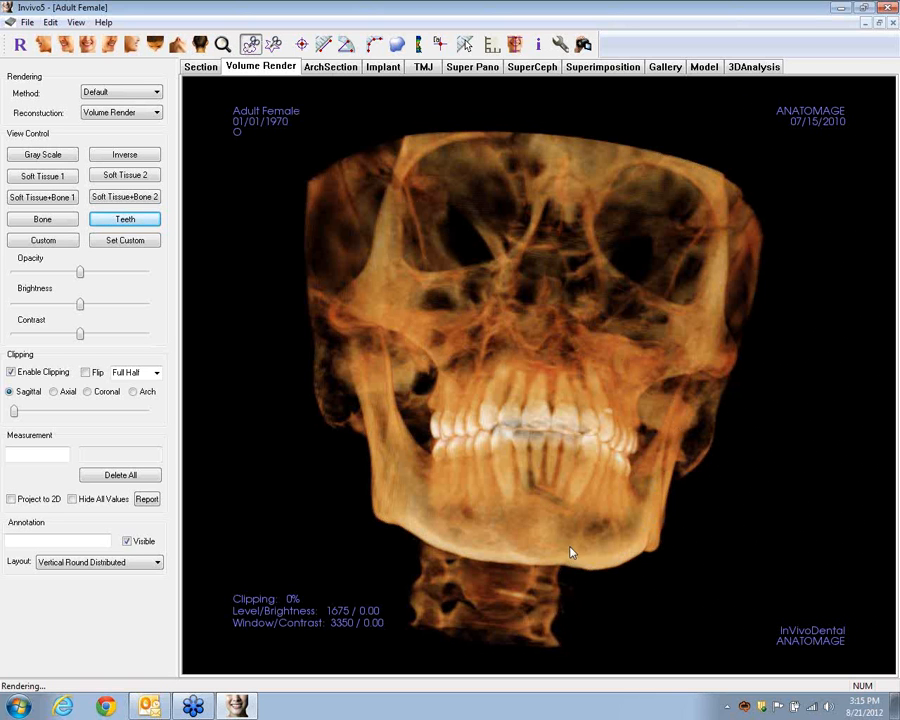
pyautogui.moveTo(571, 552)
pyautogui.mouseDown()
pyautogui.moveTo(600, 547)
pyautogui.moveTo(636, 518)
pyautogui.mouseUp()
pyautogui.moveTo(451, 368); pyautogui.dragTo(422, 388)
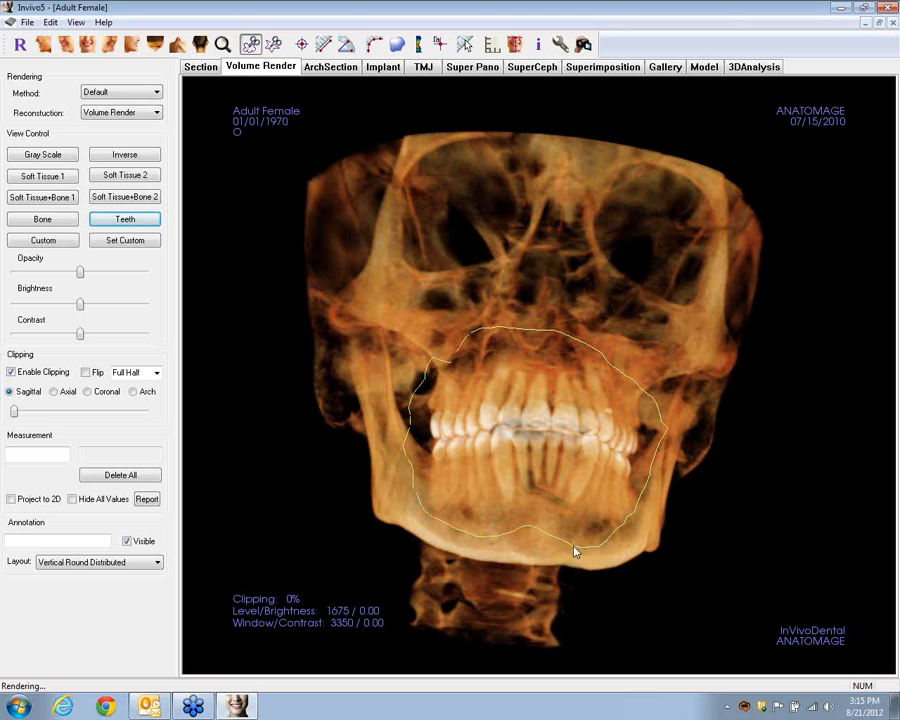
pyautogui.click(762, 396)
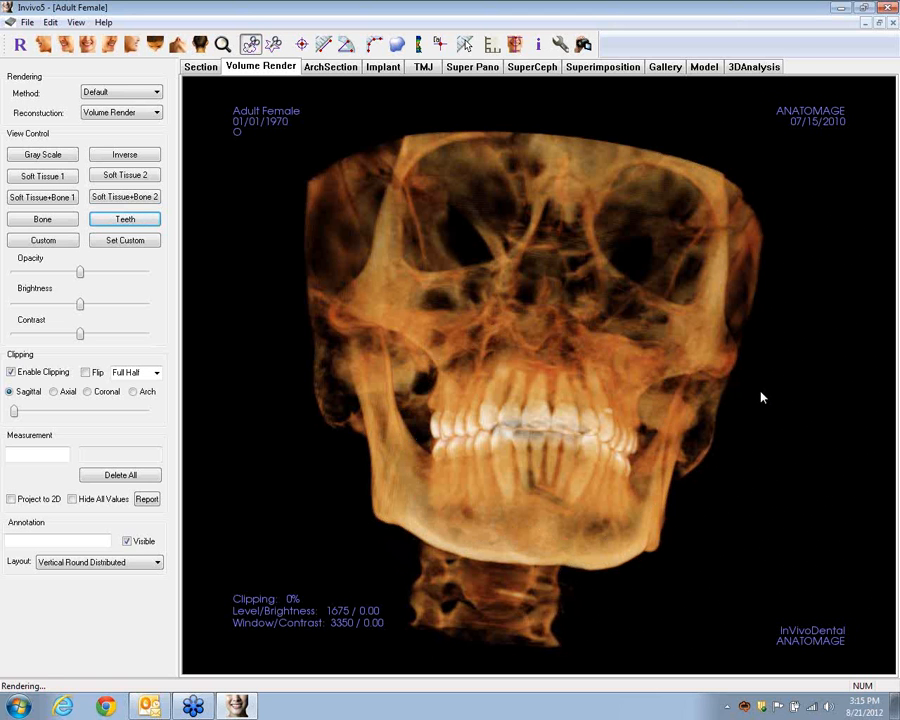
# - From the side view, outline the teeth freehand to remove the bone behind them and the lower edge of the chin
pyautogui.moveTo(578, 465); pyautogui.dragTo(352, 475)
pyautogui.moveTo(490, 510); pyautogui.dragTo(424, 484)
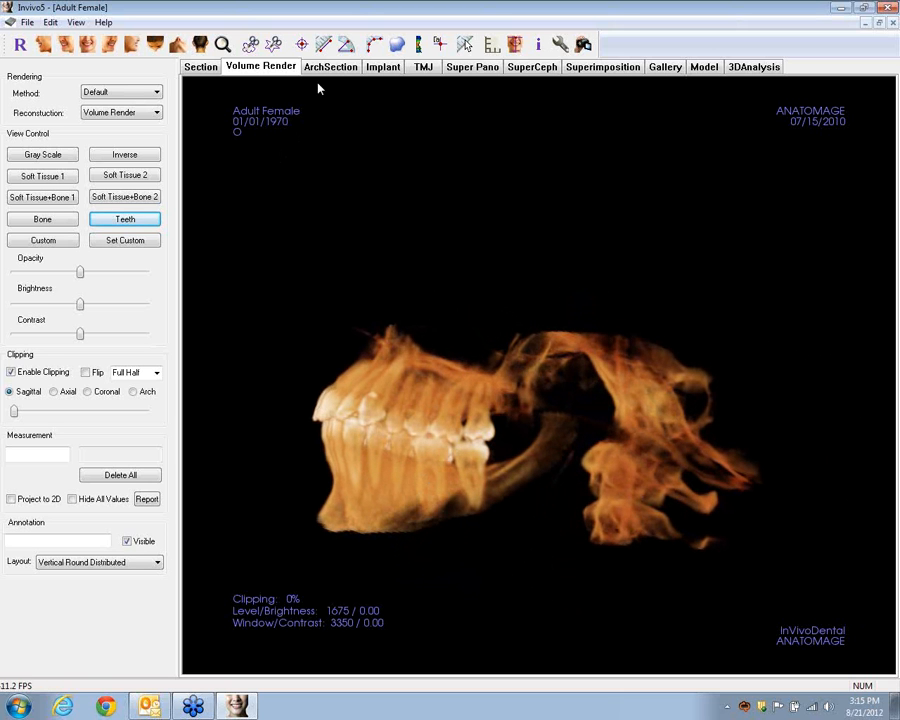
pyautogui.click(250, 46)
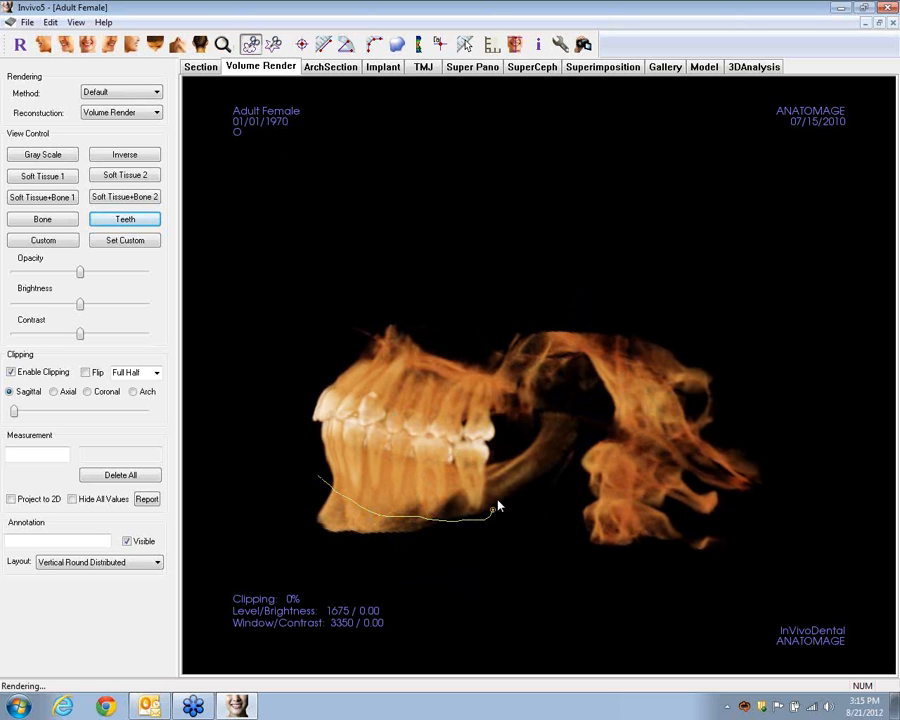
pyautogui.click(512, 438)
pyautogui.moveTo(490, 355)
pyautogui.mouseDown()
pyautogui.moveTo(425, 326)
pyautogui.moveTo(357, 348)
pyautogui.moveTo(305, 343)
pyautogui.mouseUp()
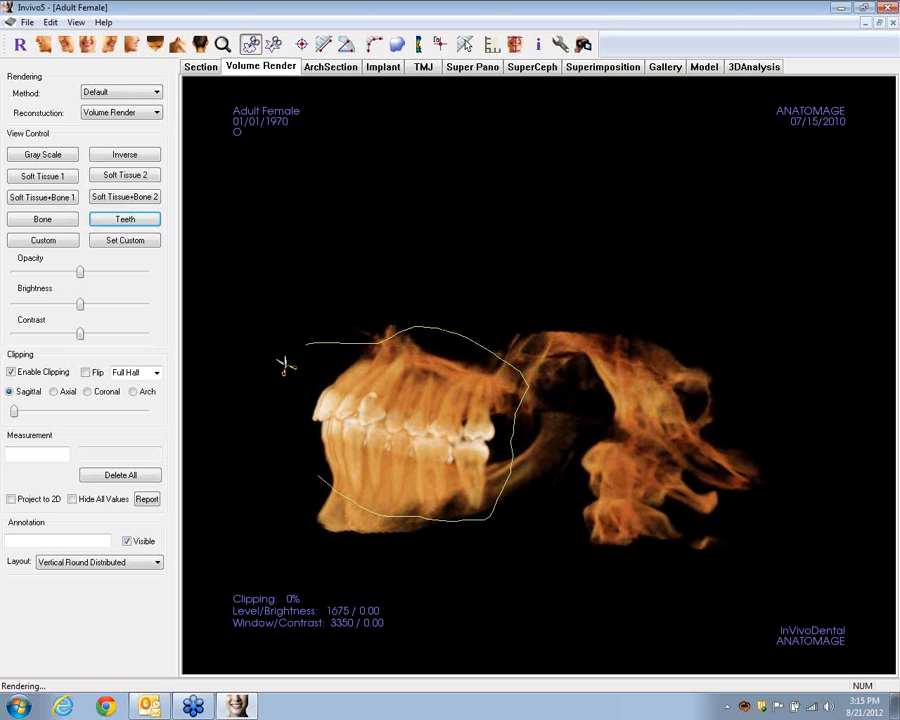
pyautogui.click(758, 374)
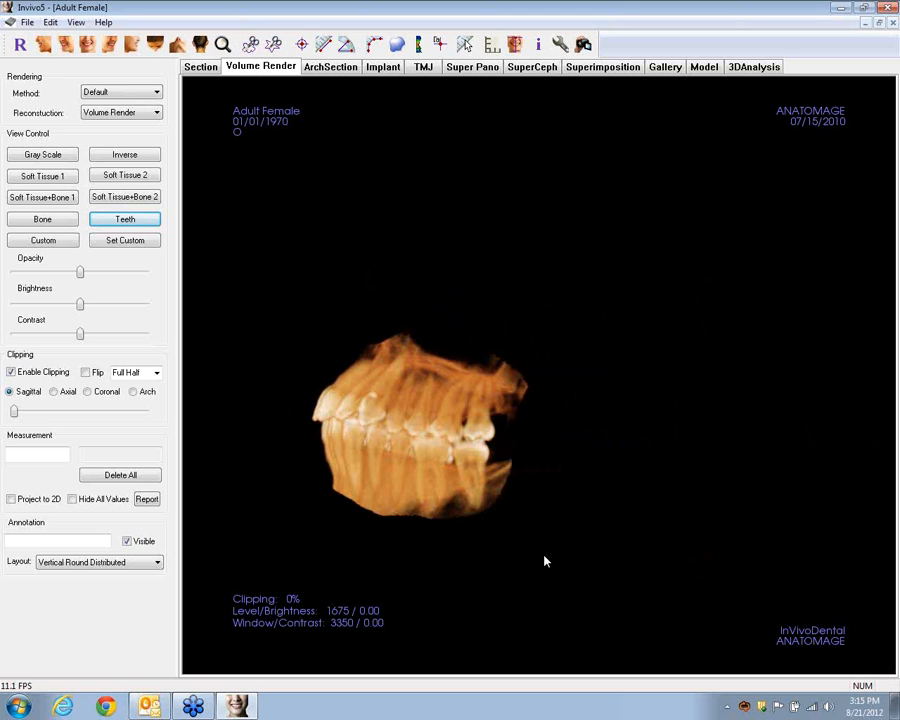
# - From the occlusal view, cut away the palate inside the dental arch with a freehand outline and inspect the isolated teeth from several angles
pyautogui.moveTo(545, 562); pyautogui.dragTo(518, 285)
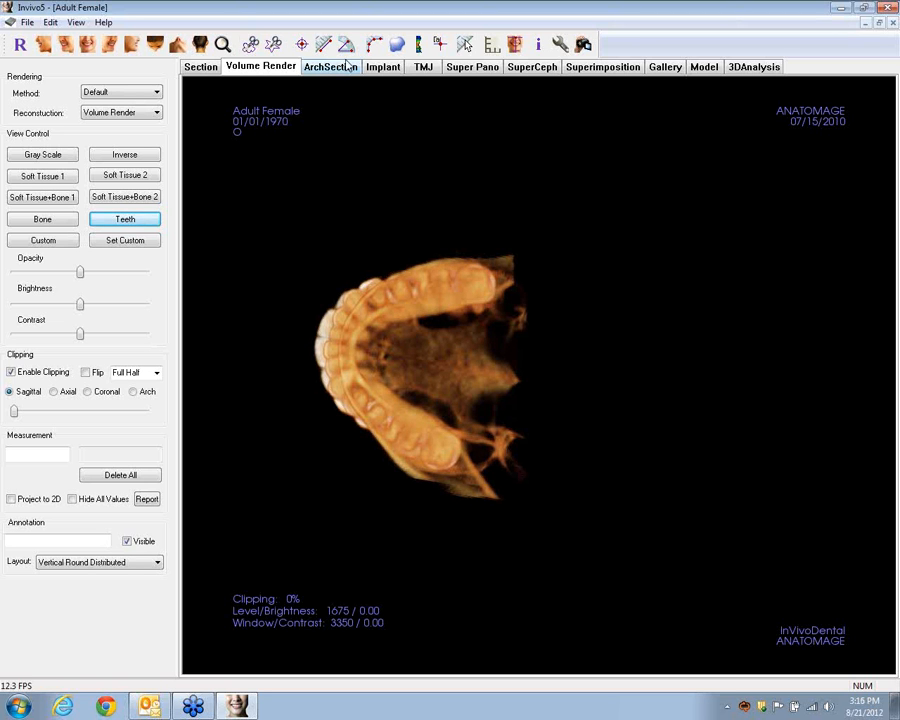
pyautogui.click(250, 44)
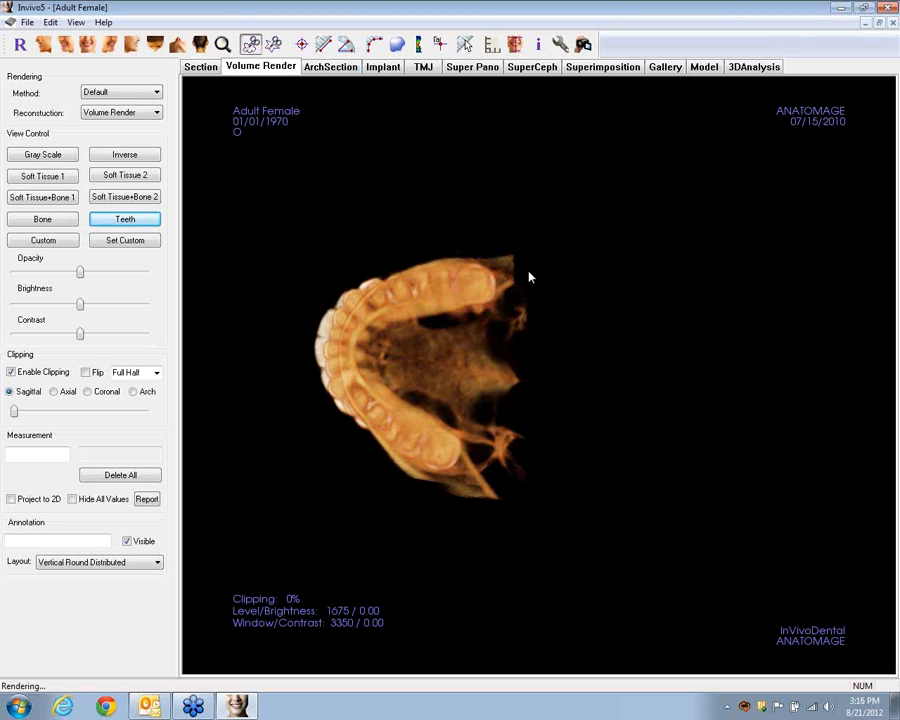
pyautogui.moveTo(528, 272)
pyautogui.mouseDown()
pyautogui.moveTo(487, 321)
pyautogui.moveTo(454, 318)
pyautogui.mouseUp()
pyautogui.moveTo(378, 370)
pyautogui.mouseDown()
pyautogui.moveTo(380, 383)
pyautogui.moveTo(463, 433)
pyautogui.mouseUp()
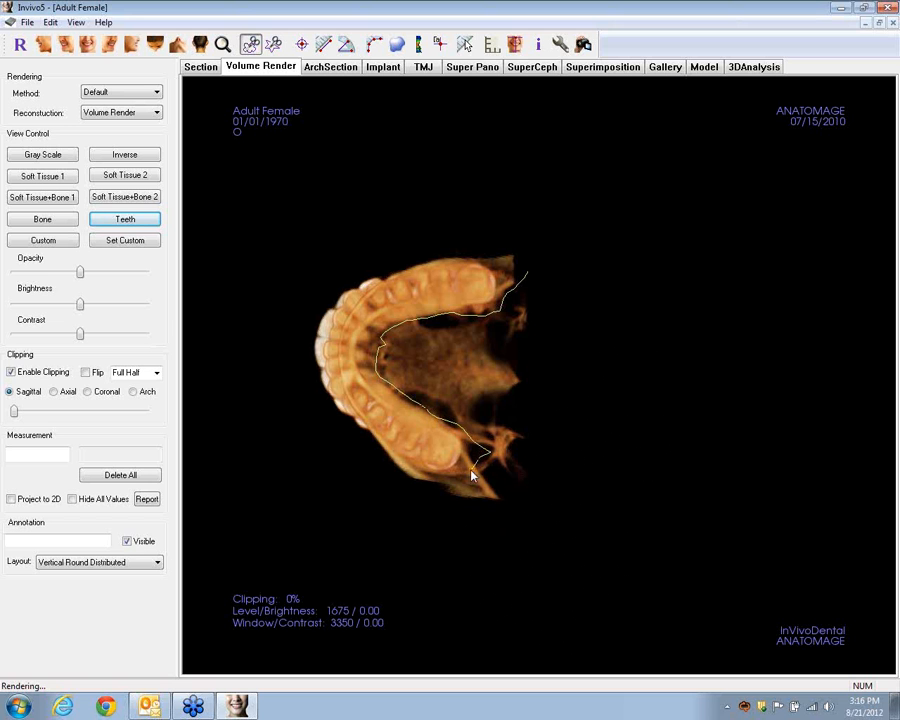
pyautogui.moveTo(437, 505); pyautogui.dragTo(440, 502)
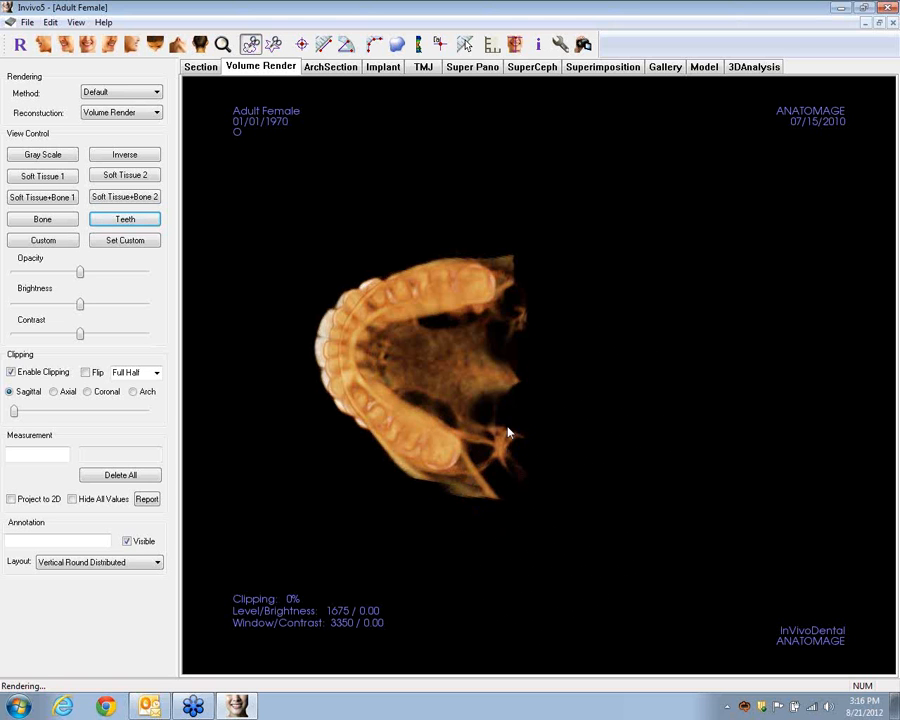
pyautogui.moveTo(465, 381); pyautogui.dragTo(627, 411)
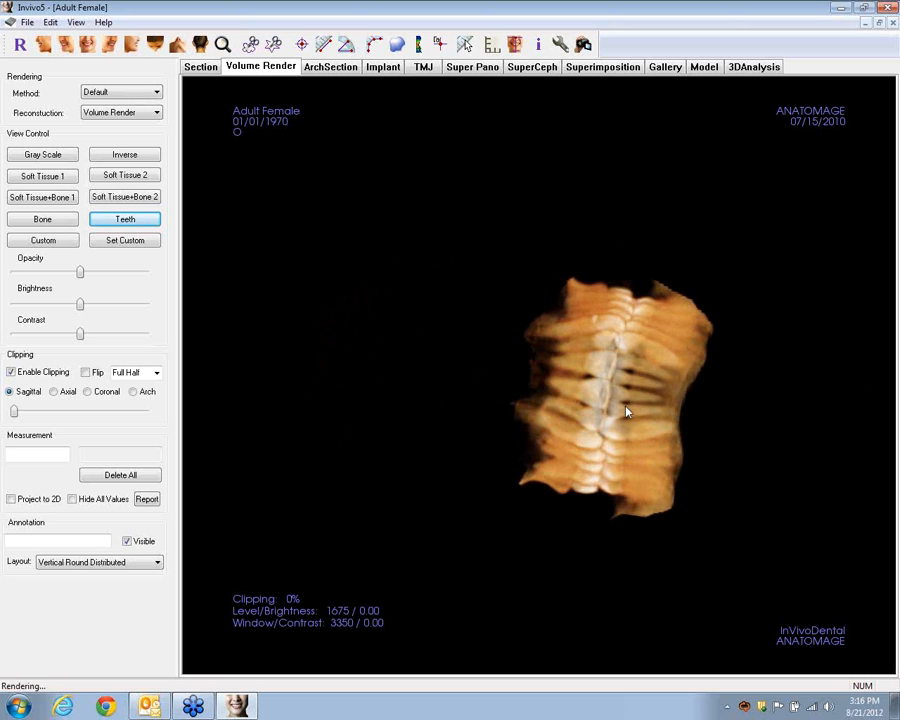
pyautogui.click(64, 42)
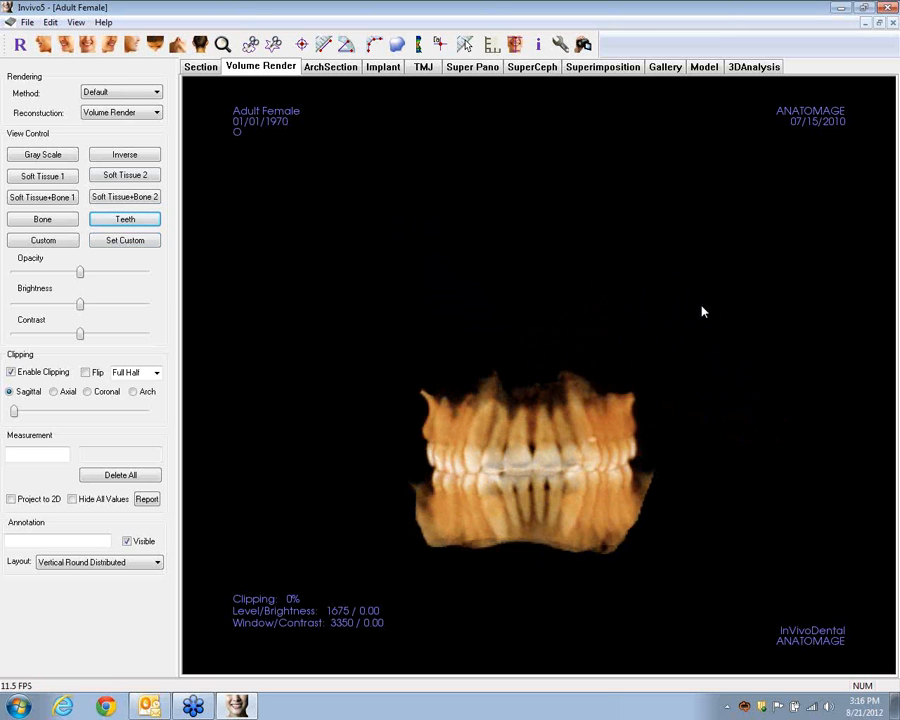
pyautogui.moveTo(530, 442); pyautogui.dragTo(583, 408)
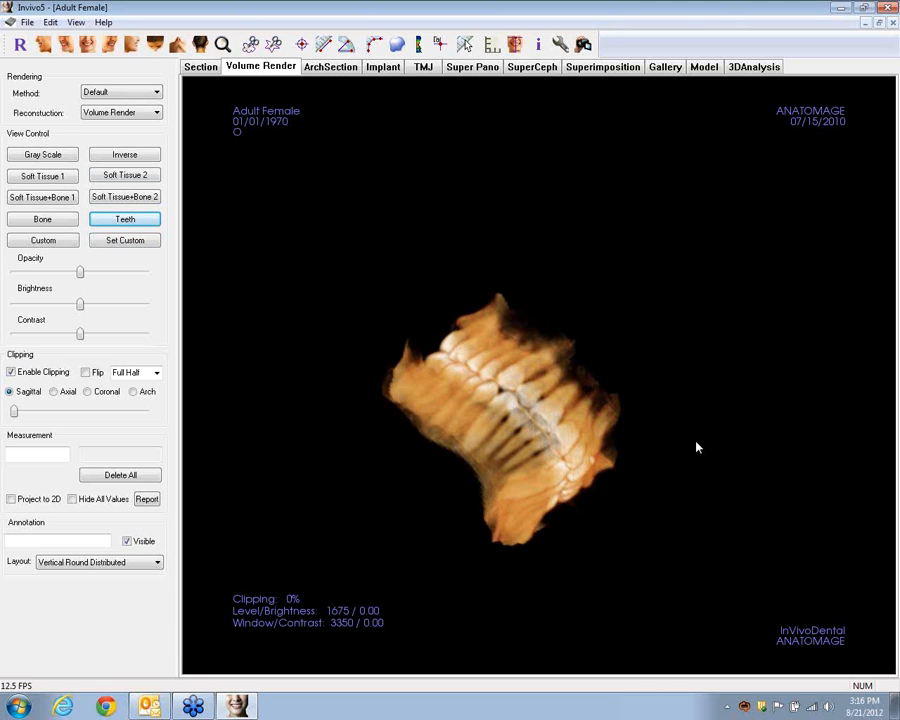
# - Try to isolate the lower face and jaw with a point-by-point polygon outline, and undo the cut after inspecting it from another angle
pyautogui.moveTo(697, 447); pyautogui.dragTo(669, 315)
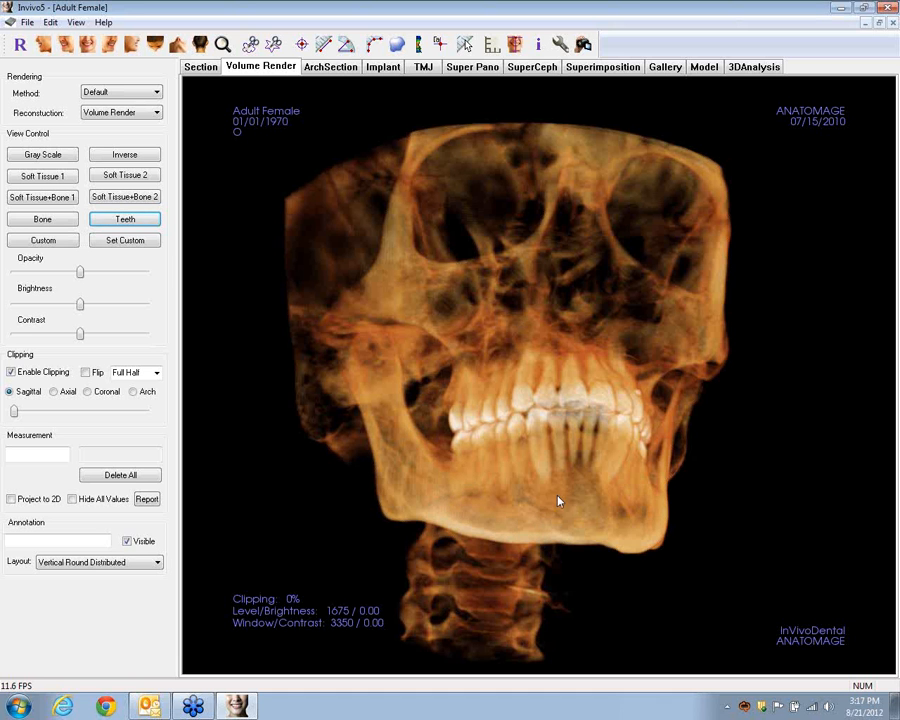
pyautogui.moveTo(530, 348); pyautogui.dragTo(567, 360)
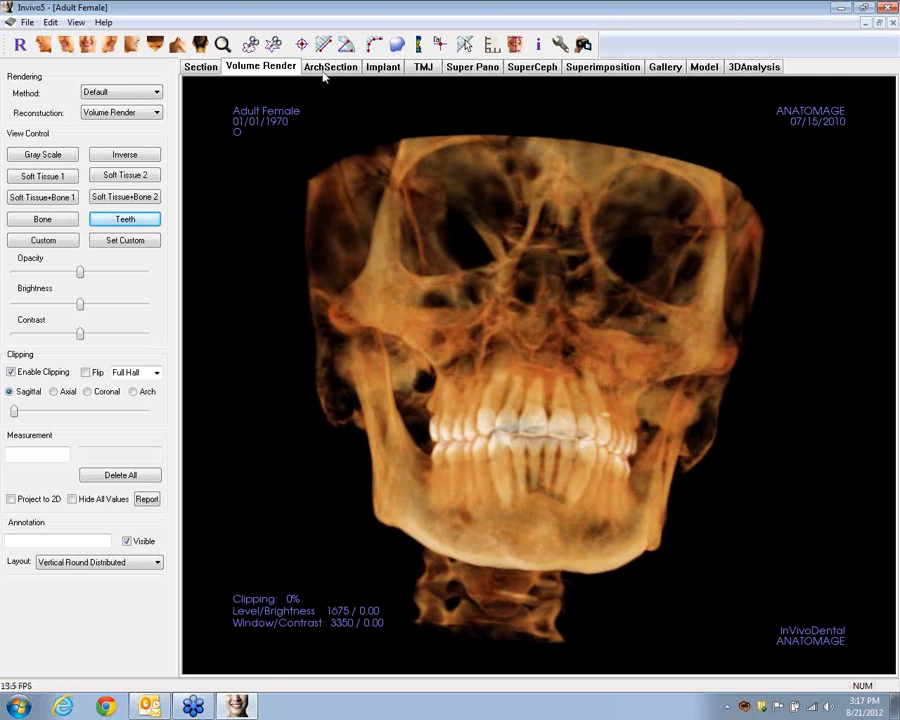
pyautogui.click(281, 47)
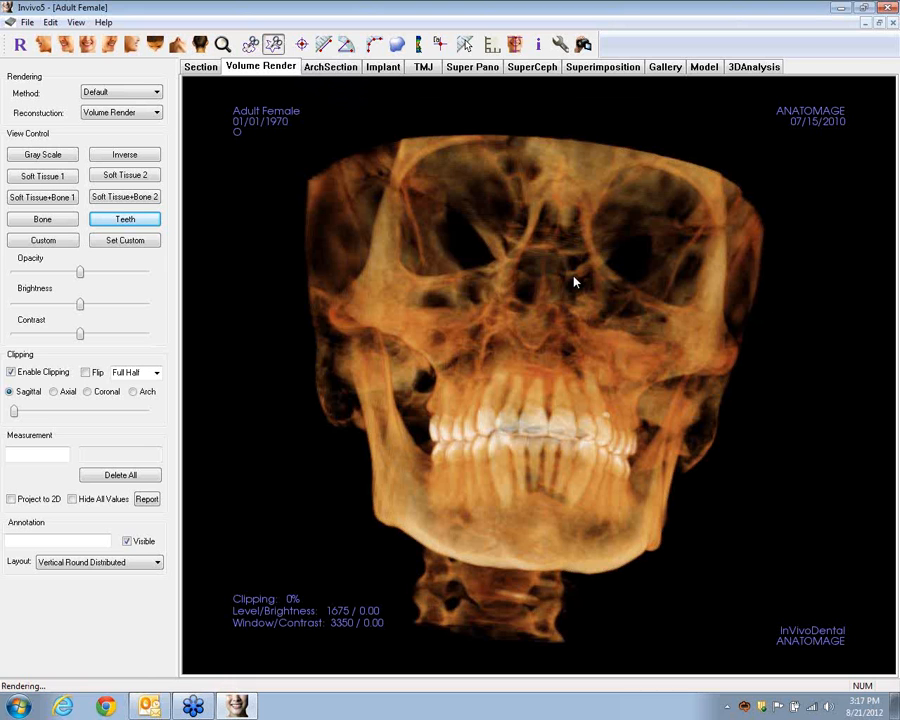
pyautogui.click(753, 316)
pyautogui.click(573, 280)
pyautogui.click(534, 343)
pyautogui.click(464, 282)
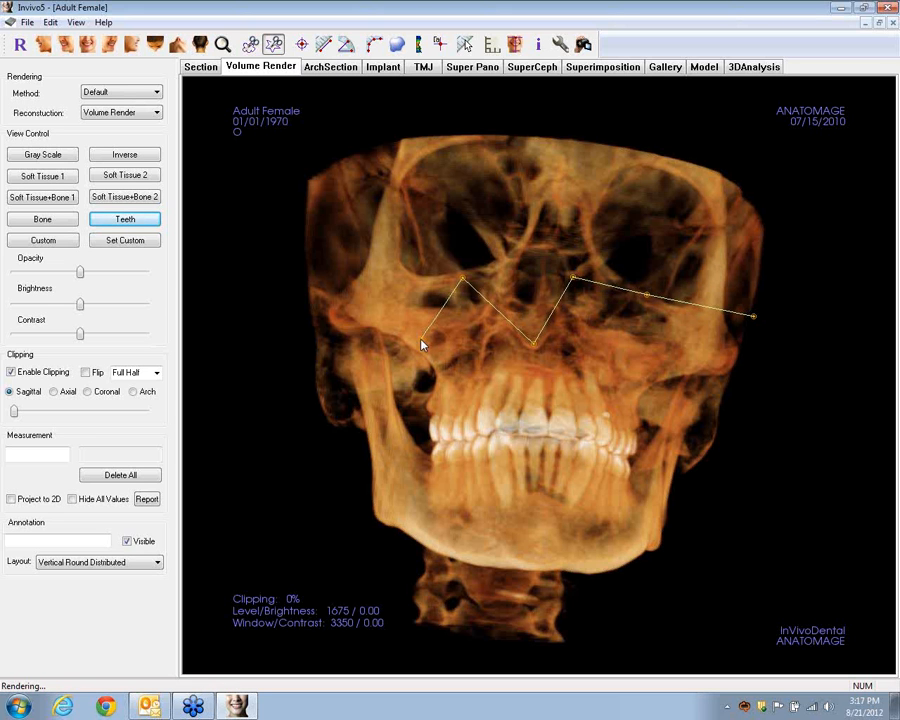
pyautogui.click(362, 427)
pyautogui.click(413, 503)
pyautogui.click(414, 574)
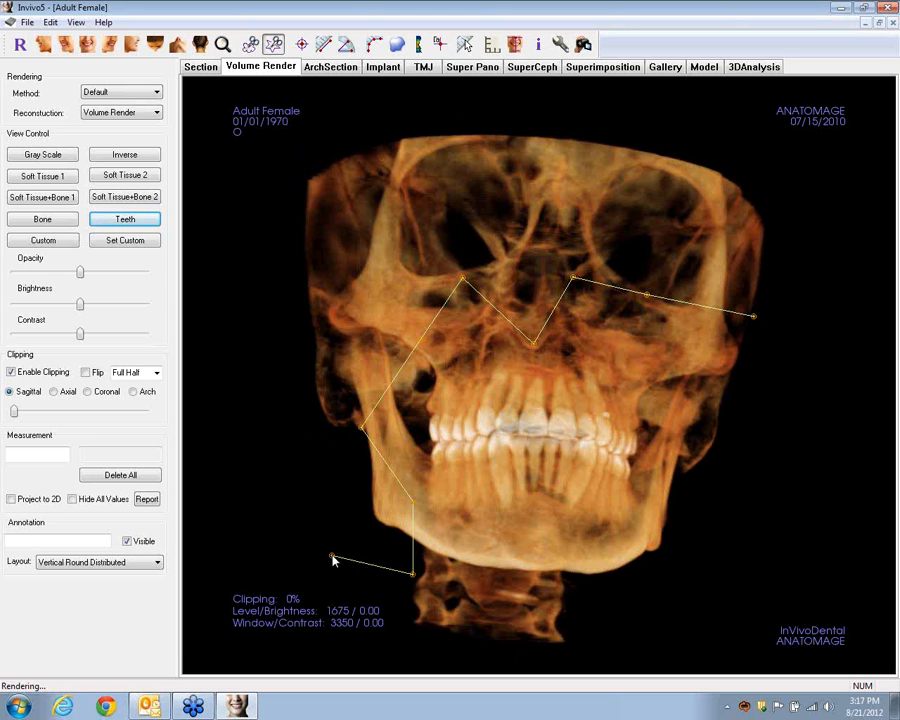
pyautogui.click(417, 277)
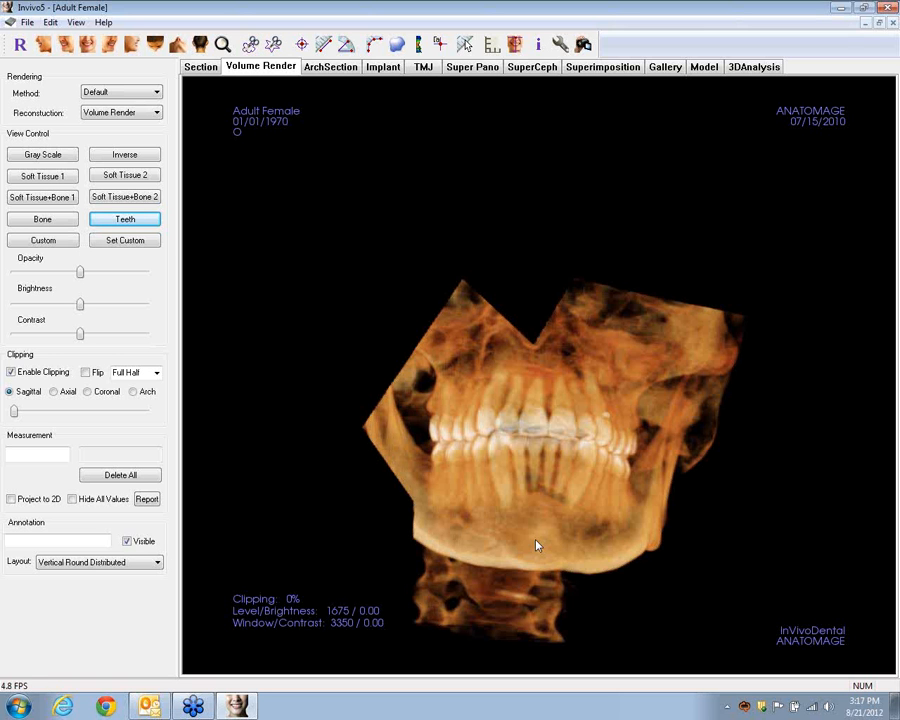
pyautogui.moveTo(650, 617); pyautogui.dragTo(536, 598)
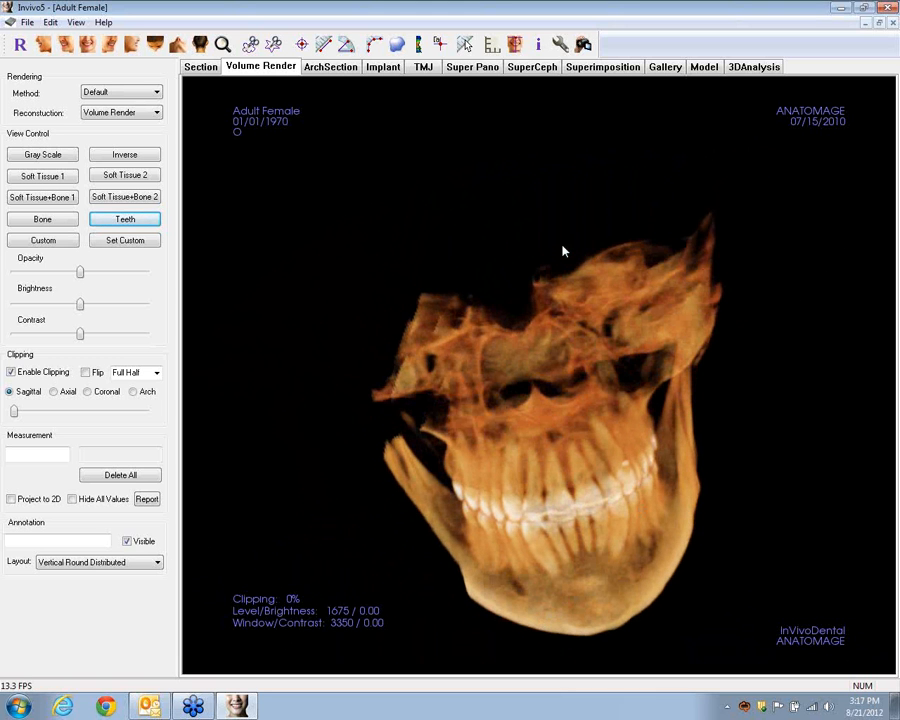
pyautogui.hotkey('ctrl', 'z')
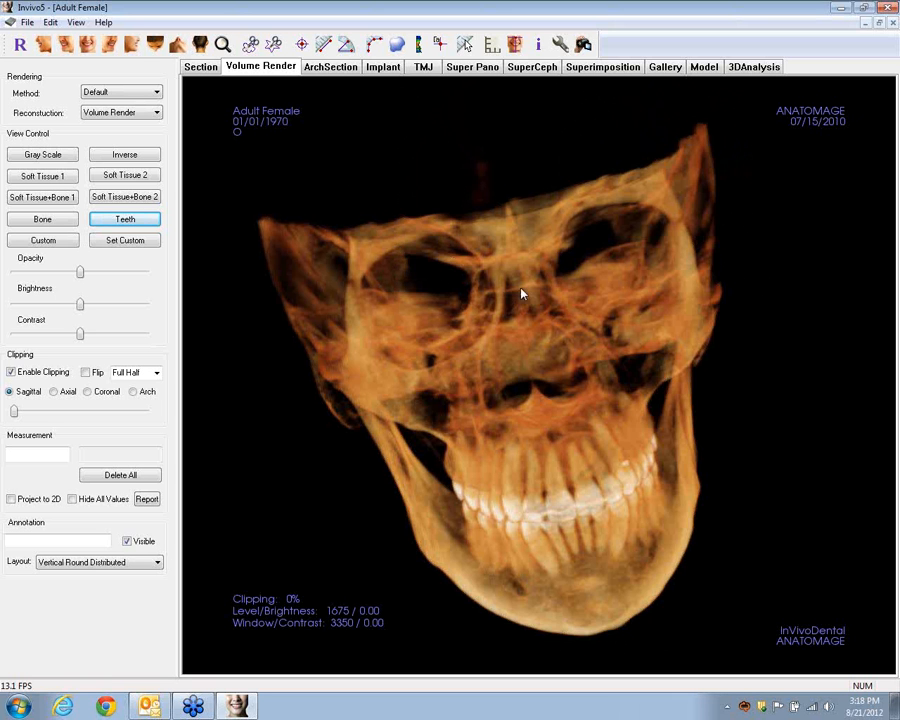
# - Place a 3D coordinate point marker on the upper jaw above the teeth and check its position from several angles
pyautogui.moveTo(522, 293); pyautogui.dragTo(538, 241)
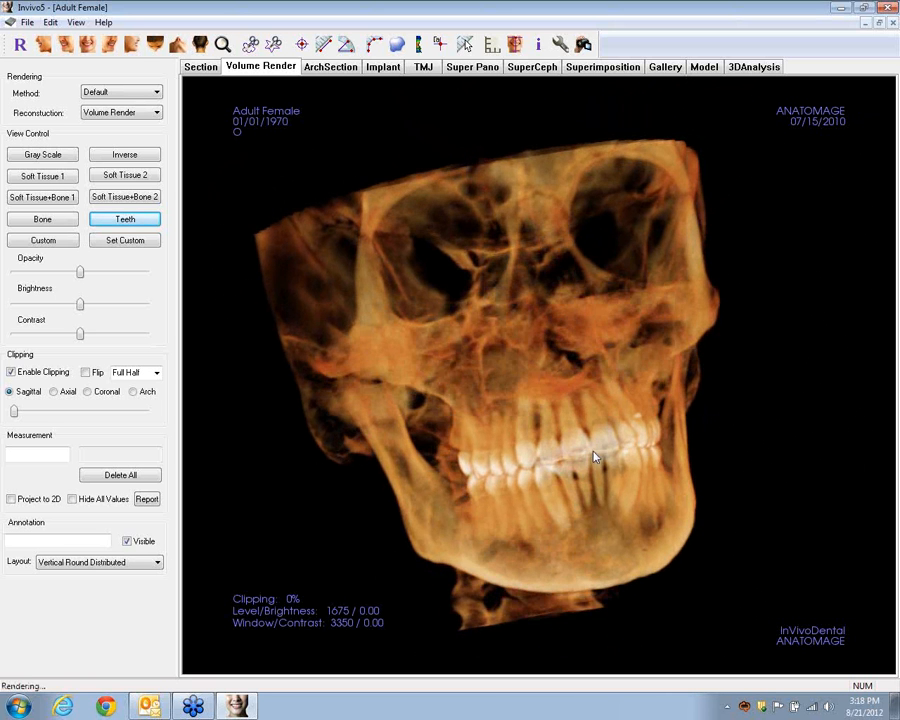
pyautogui.moveTo(594, 458); pyautogui.dragTo(547, 470)
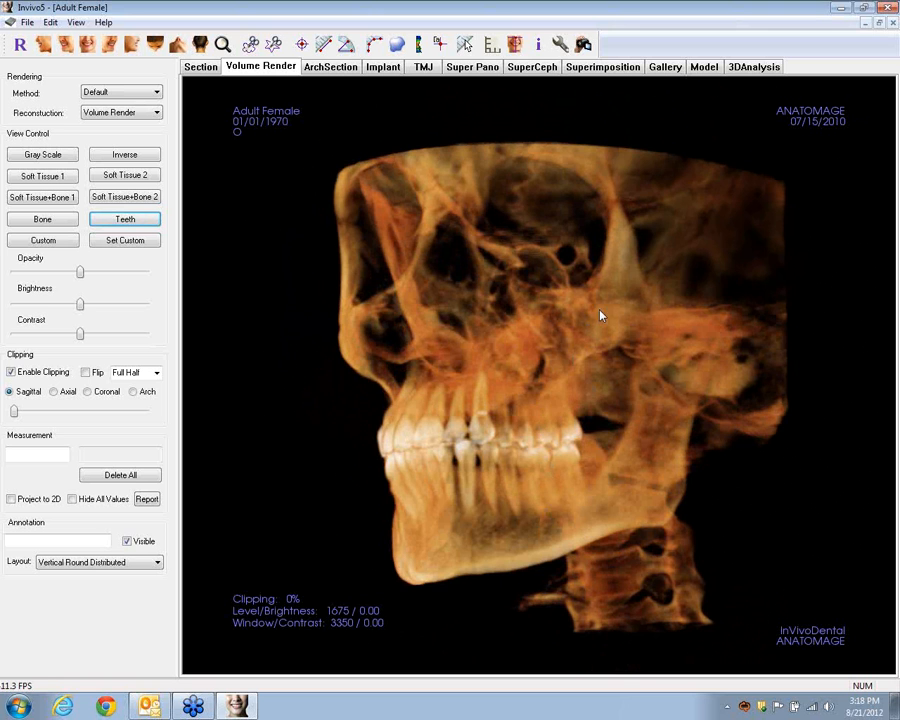
pyautogui.moveTo(601, 316); pyautogui.dragTo(632, 352)
pyautogui.moveTo(465, 393); pyautogui.dragTo(566, 394)
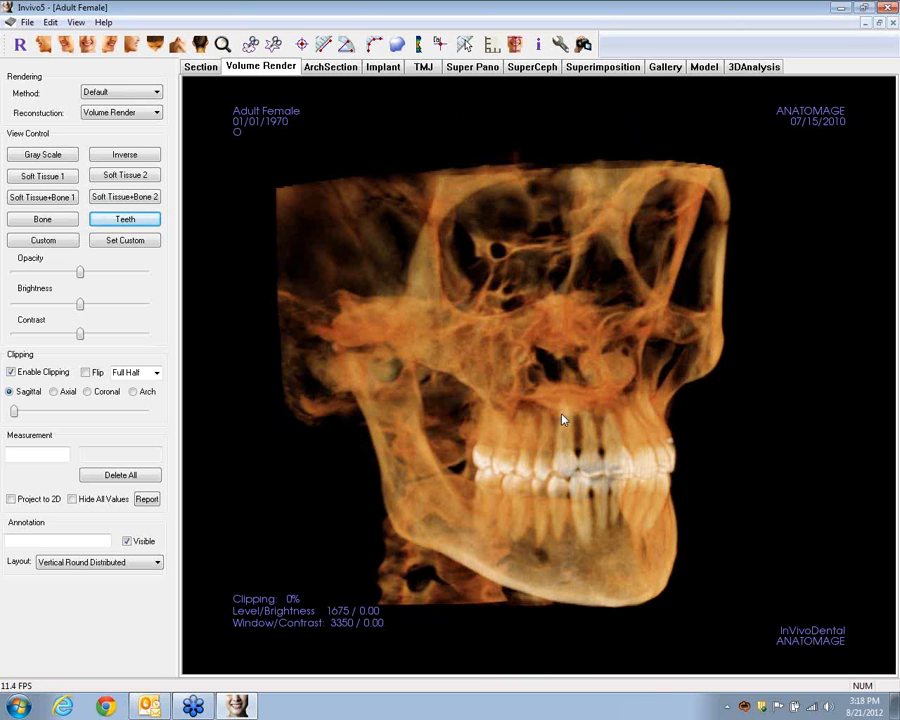
pyautogui.click(301, 44)
pyautogui.click(562, 404)
pyautogui.moveTo(557, 518); pyautogui.dragTo(745, 549)
pyautogui.moveTo(695, 504); pyautogui.dragTo(528, 450)
pyautogui.moveTo(583, 490); pyautogui.dragTo(557, 530)
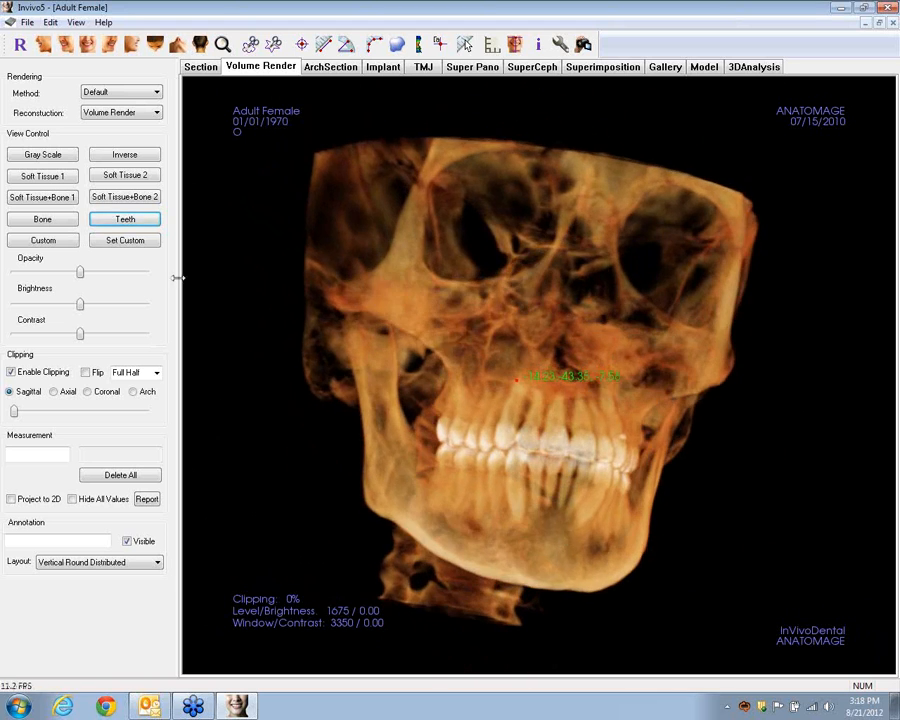
# - Try a freehand cut of a roughly circular area around the coordinate marker, and undo it after inspecting the hole
pyautogui.click(250, 44)
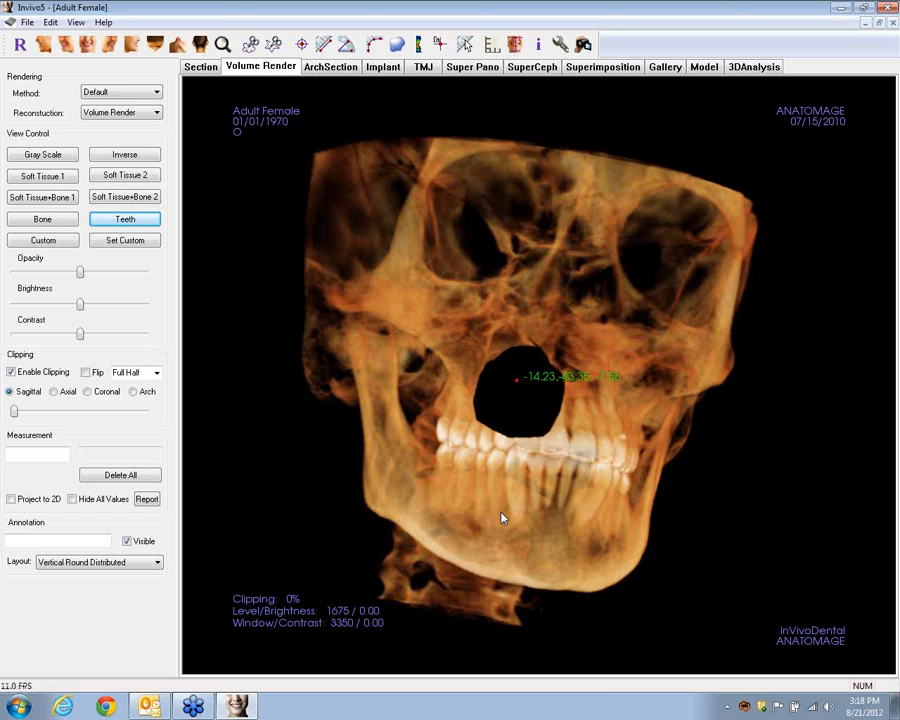
pyautogui.moveTo(502, 518)
pyautogui.mouseDown()
pyautogui.moveTo(603, 518)
pyautogui.moveTo(688, 544)
pyautogui.moveTo(691, 560)
pyautogui.moveTo(626, 527)
pyautogui.moveTo(486, 520)
pyautogui.mouseUp()
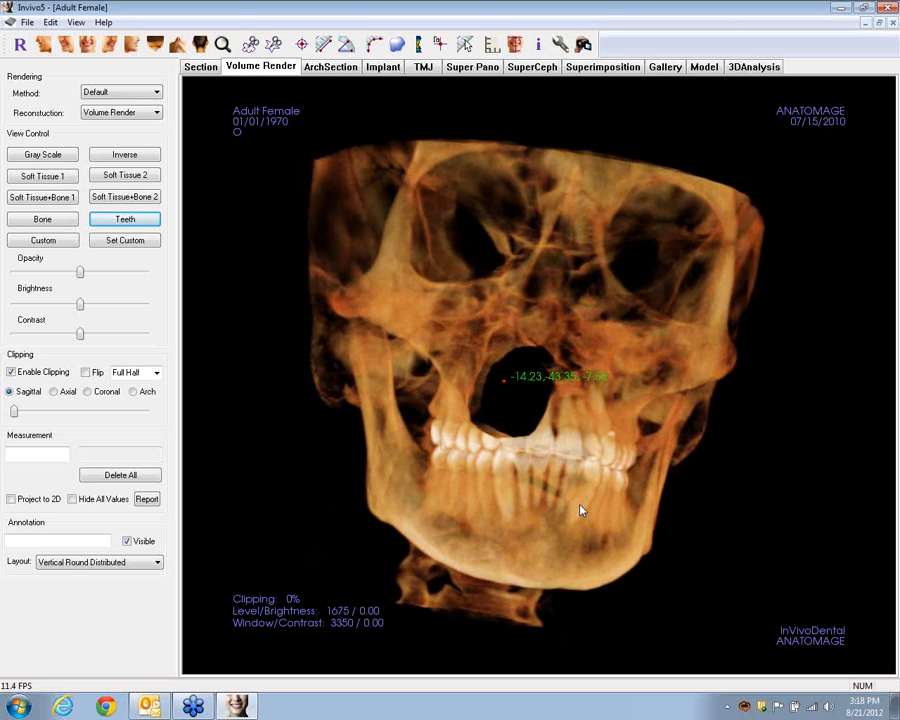
pyautogui.moveTo(580, 510); pyautogui.dragTo(465, 395)
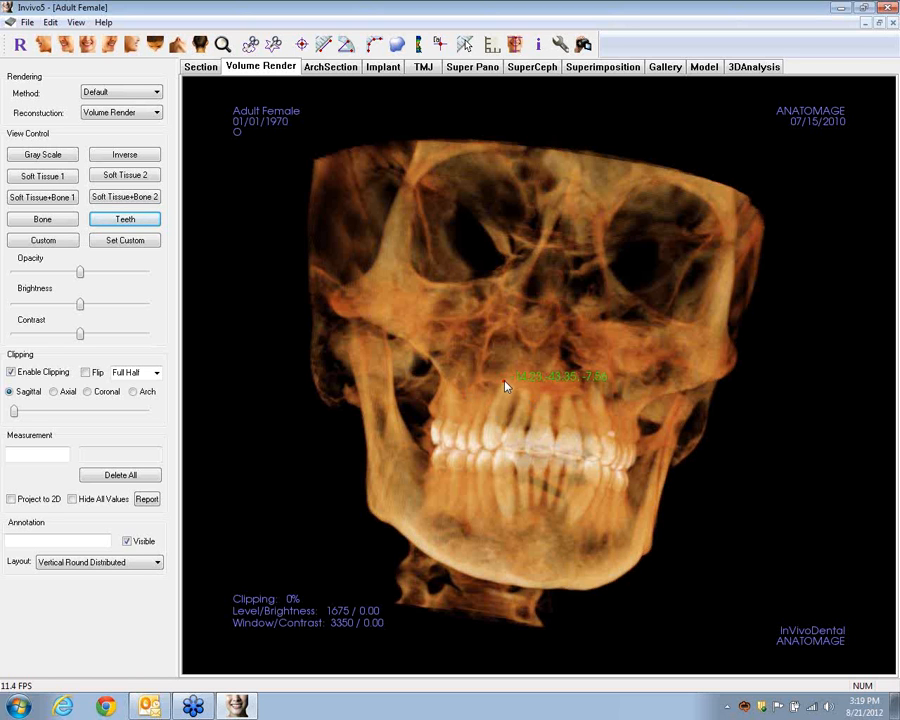
# - Delete the coordinate marker from the upper jaw
pyautogui.click(505, 386)
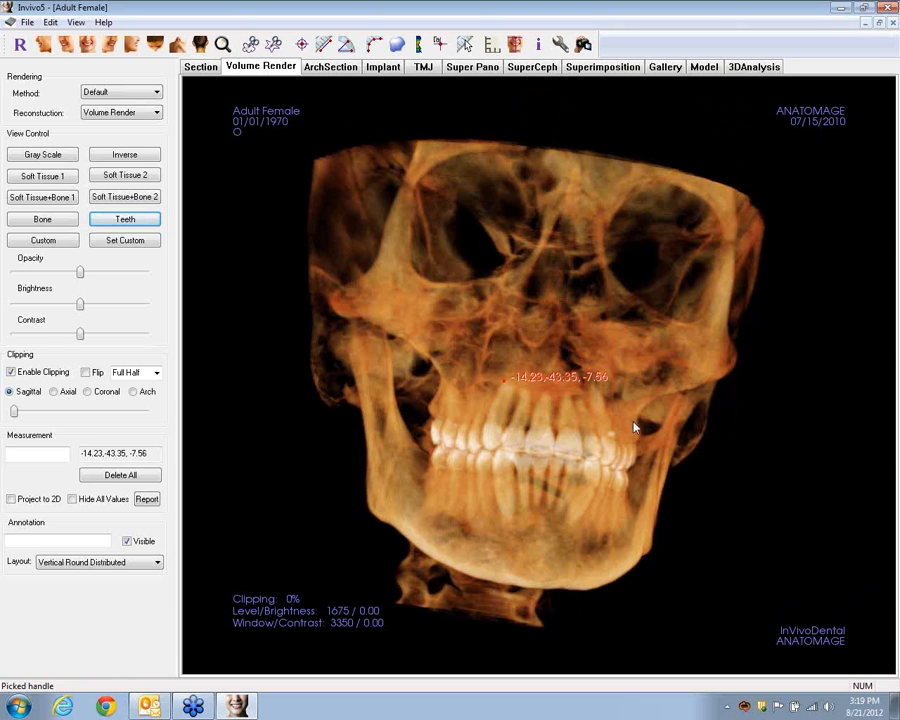
pyautogui.press('Delete')
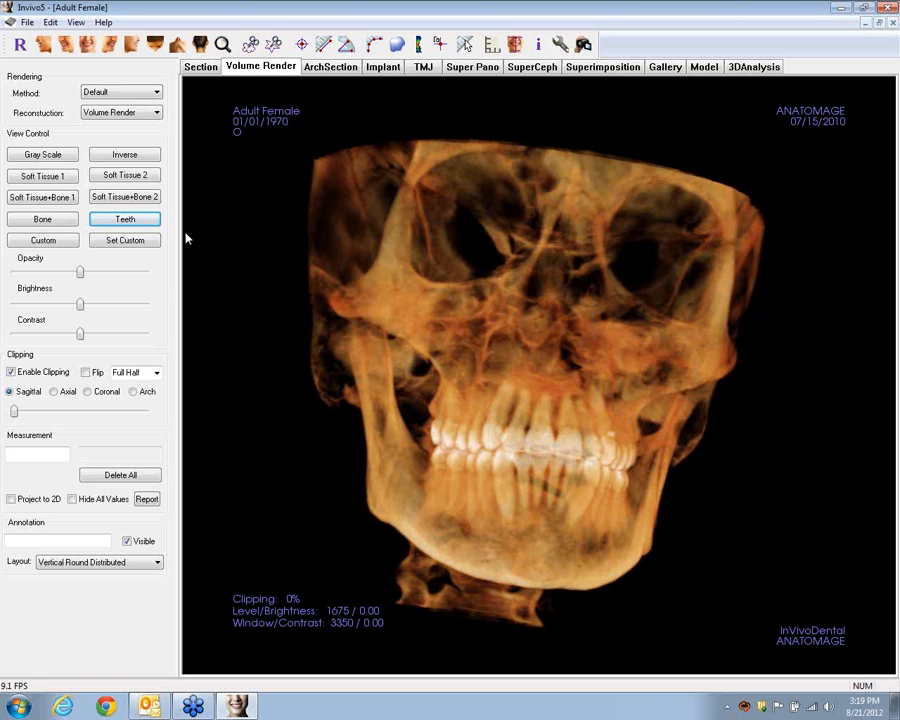
pyautogui.moveTo(340, 324)
pyautogui.mouseDown()
pyautogui.moveTo(420, 346)
pyautogui.moveTo(347, 324)
pyautogui.mouseUp()
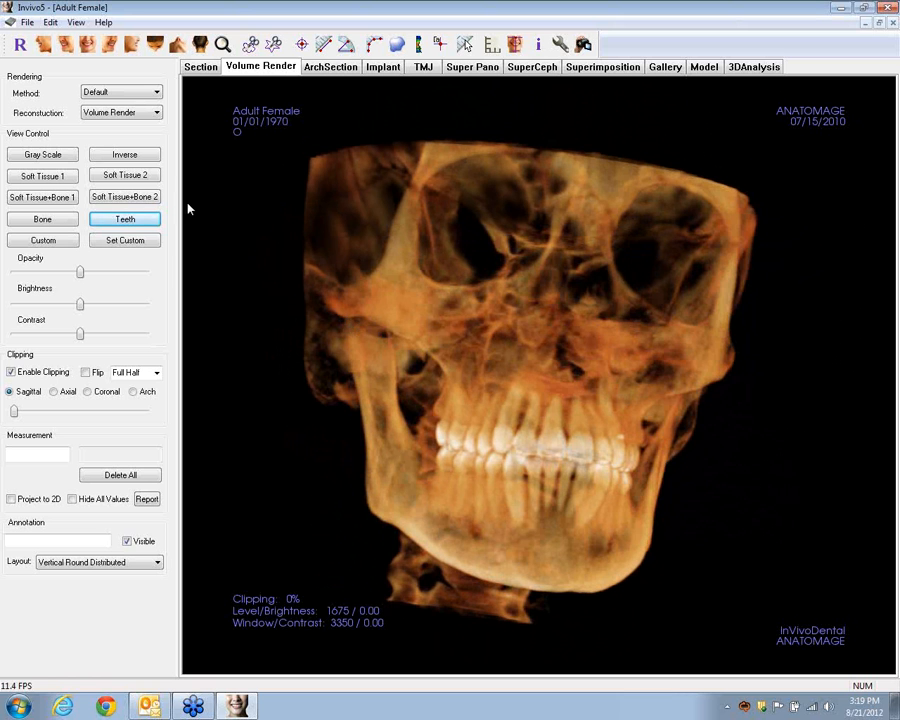
pyautogui.moveTo(446, 331); pyautogui.dragTo(412, 311)
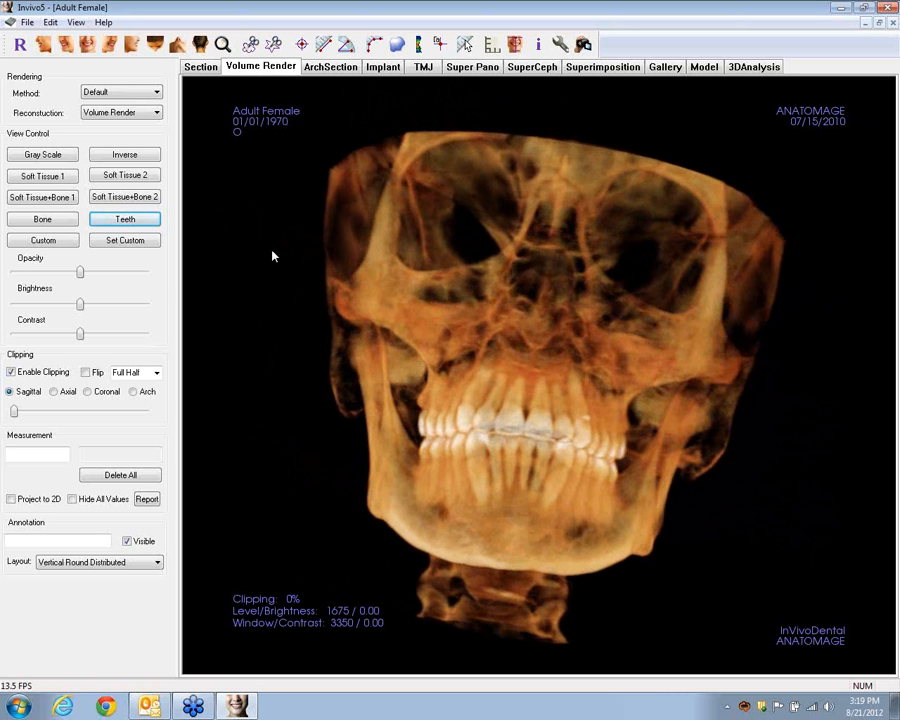
# - Apply the Soft Tissue 2 preset and clip the head with the sagittal plane to about 42%
pyautogui.click(125, 176)
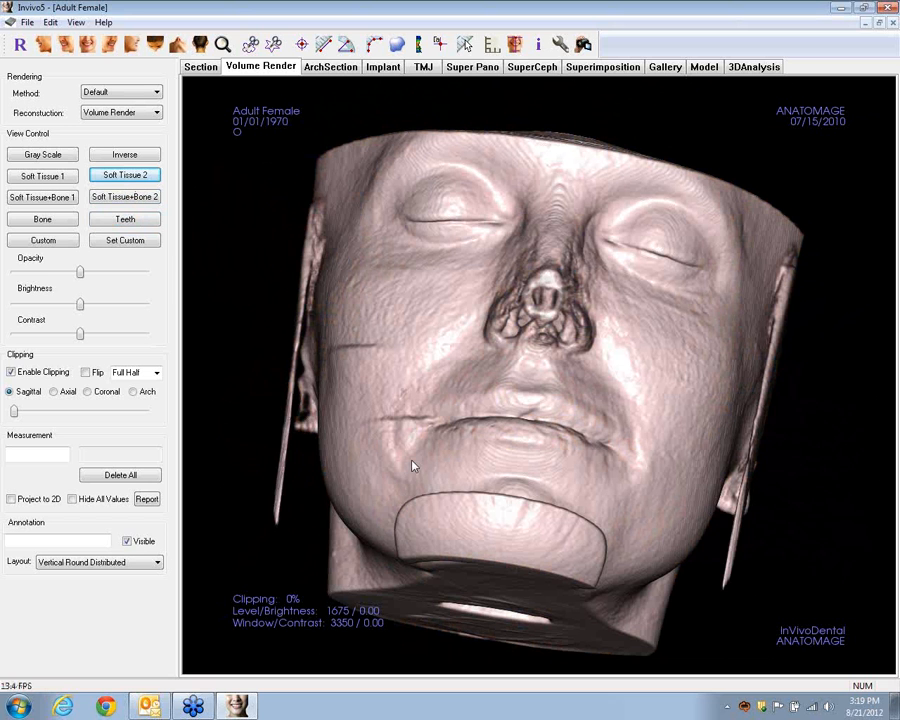
pyautogui.moveTo(368, 403); pyautogui.dragTo(415, 426)
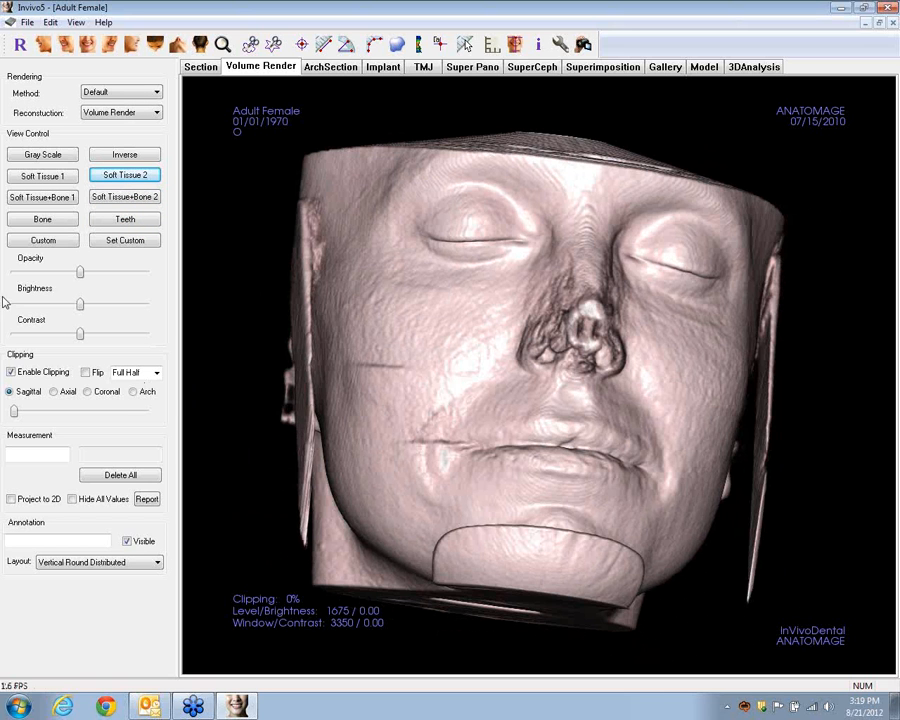
pyautogui.click(11, 372)
pyautogui.click(11, 372)
pyautogui.click(45, 417)
pyautogui.moveTo(49, 416); pyautogui.dragTo(71, 418)
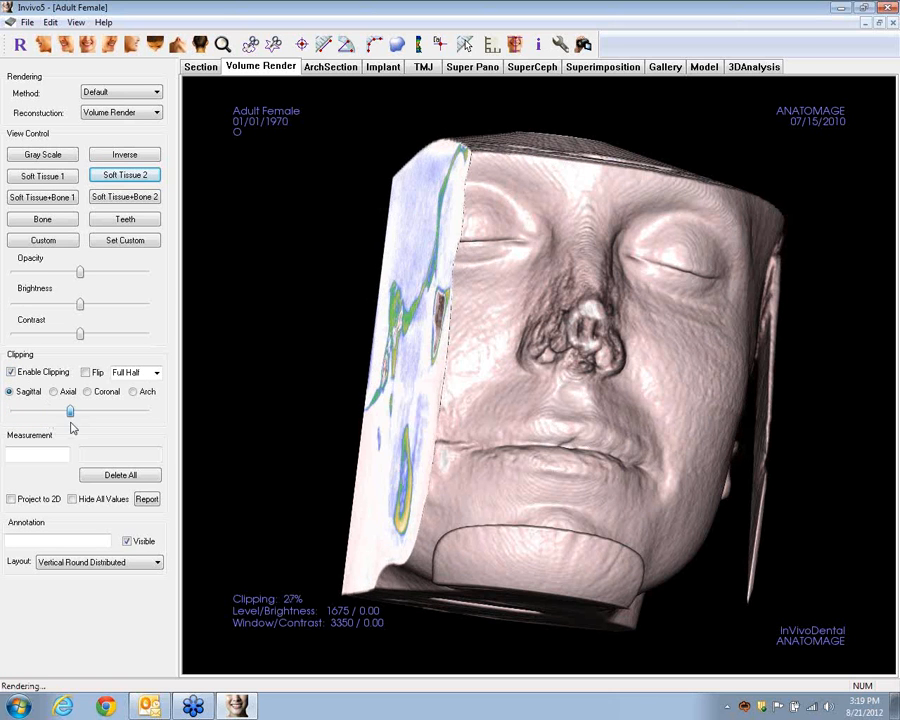
# - Sweep the sagittal clipping plane to 44% and examine the airway cross-section and face from several angles
pyautogui.moveTo(492, 528); pyautogui.dragTo(660, 537)
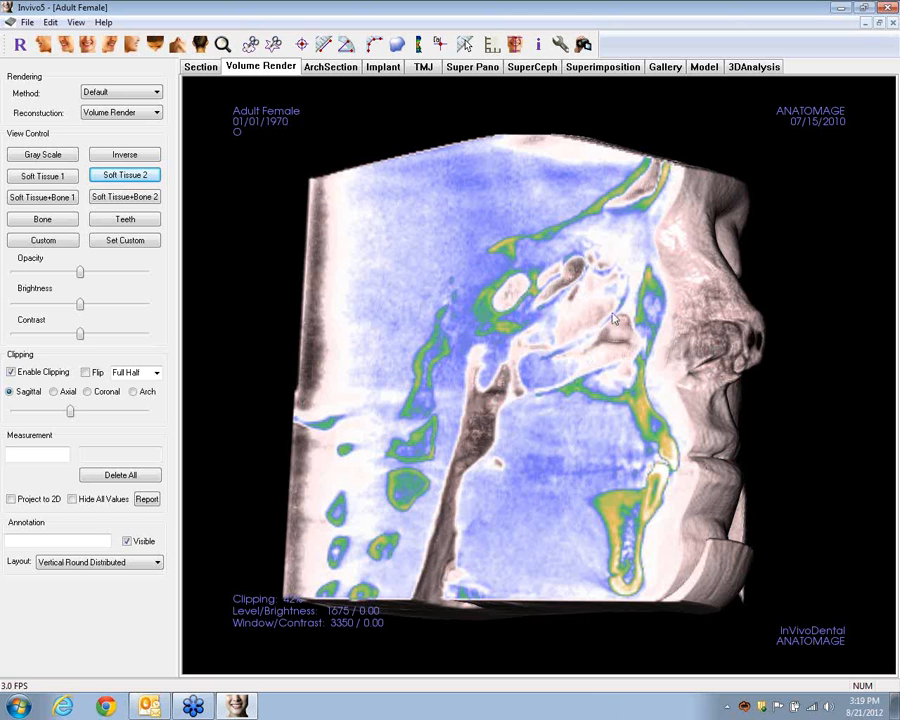
pyautogui.scroll(-4, 640, 333)
pyautogui.scroll(3, 640, 333)
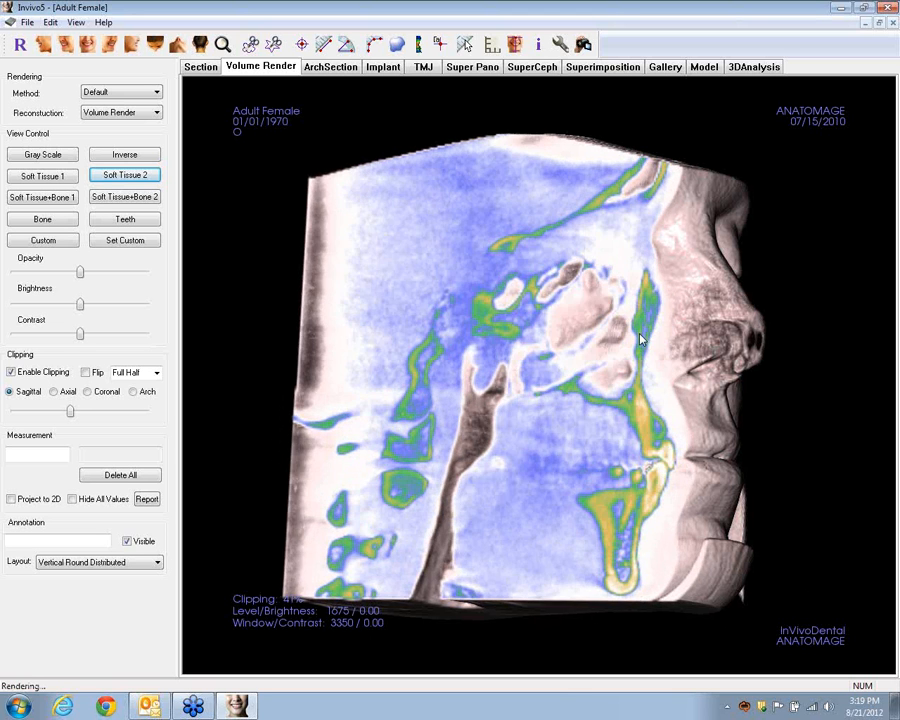
pyautogui.scroll(4, 641, 340)
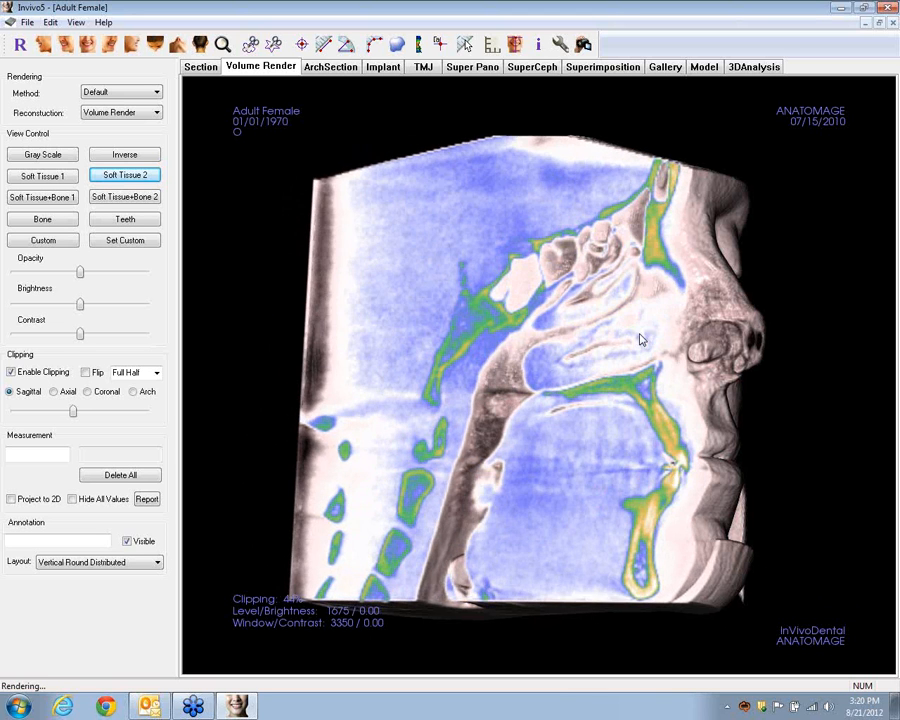
pyautogui.scroll(1, 649, 380)
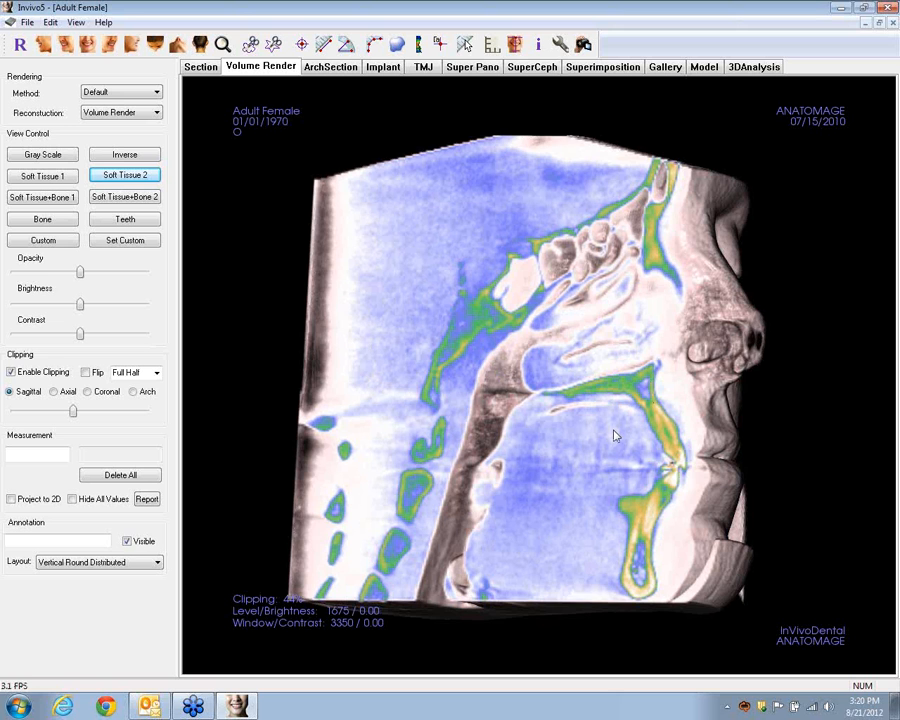
pyautogui.moveTo(615, 436); pyautogui.dragTo(738, 362)
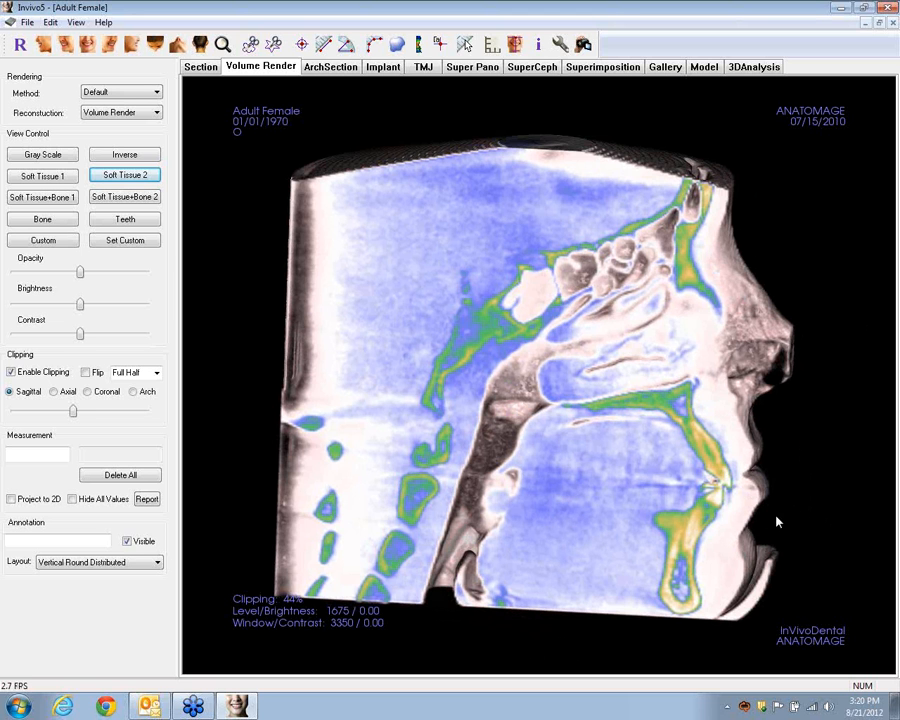
pyautogui.moveTo(765, 557); pyautogui.dragTo(575, 526)
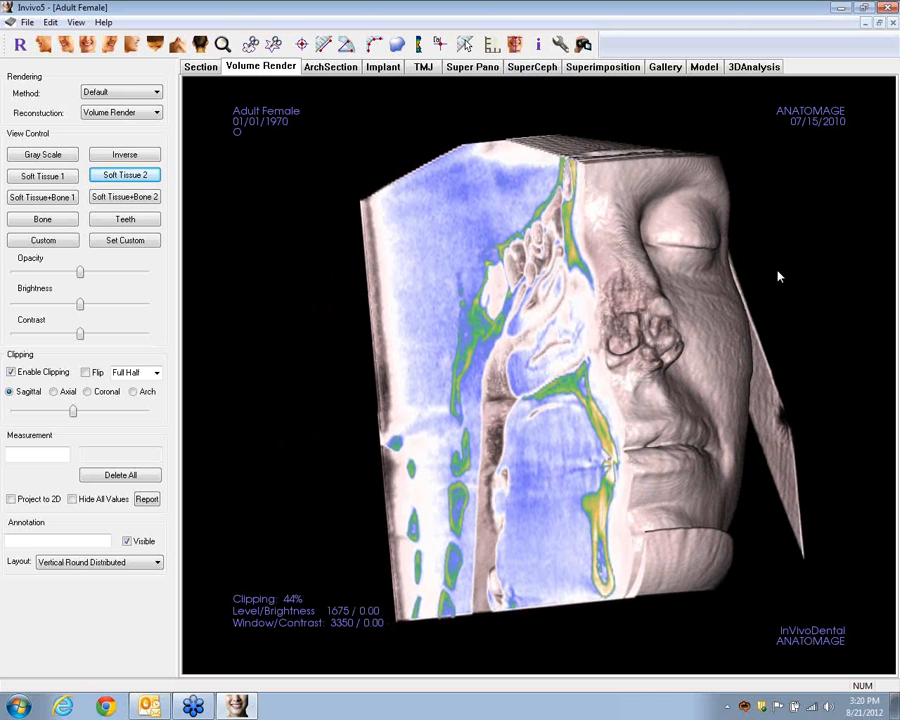
pyautogui.moveTo(798, 287); pyautogui.dragTo(647, 448)
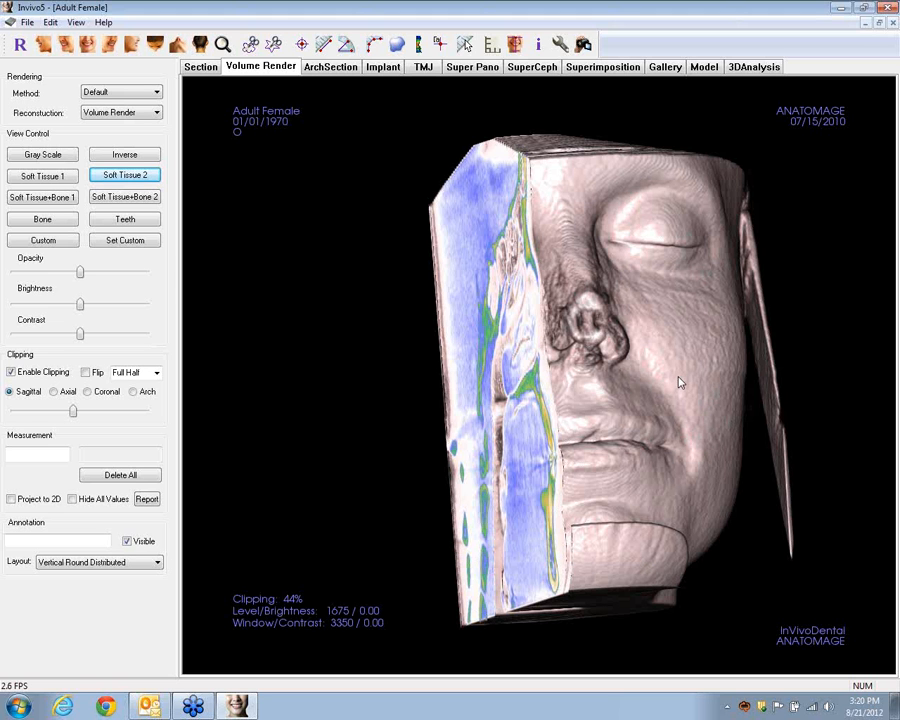
# - View the clipped head from the side with the Soft Tissue+Bone 2 preset, and switch it to the Inverse preset
pyautogui.click(125, 197)
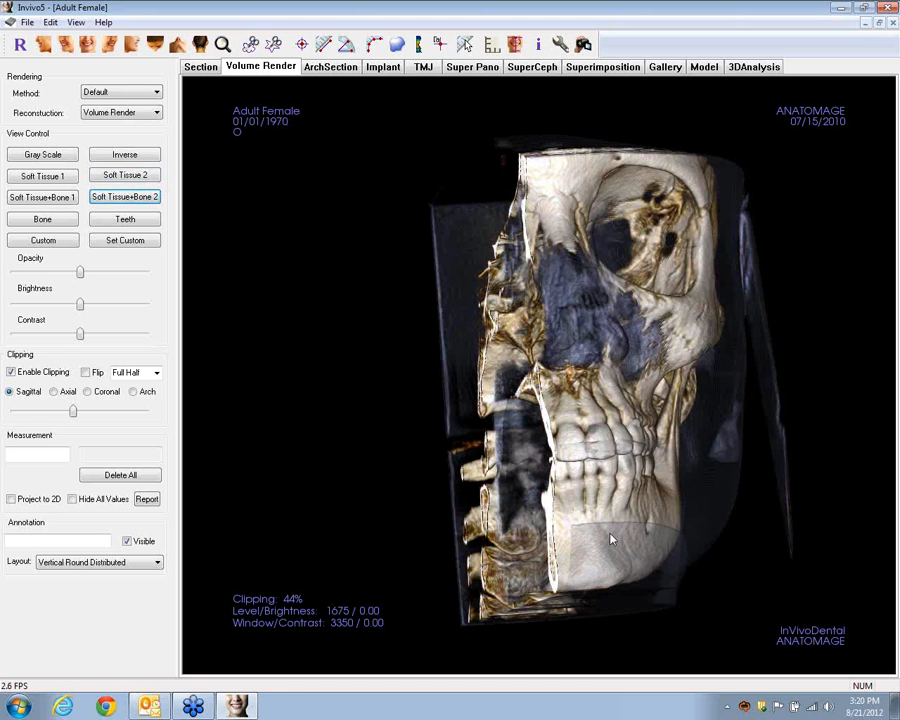
pyautogui.moveTo(612, 540); pyautogui.dragTo(743, 522)
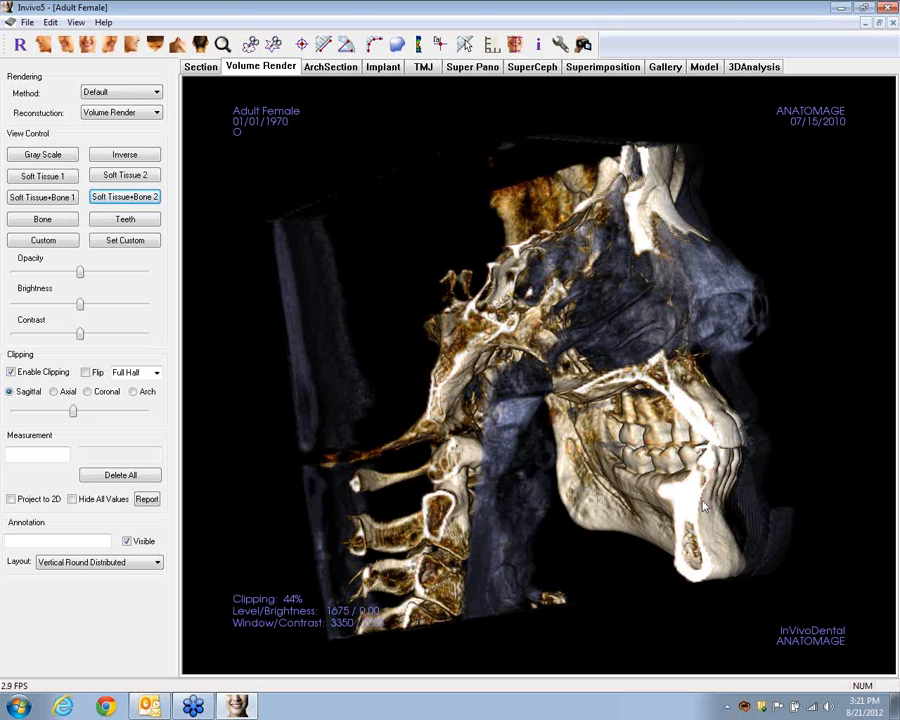
pyautogui.click(124, 156)
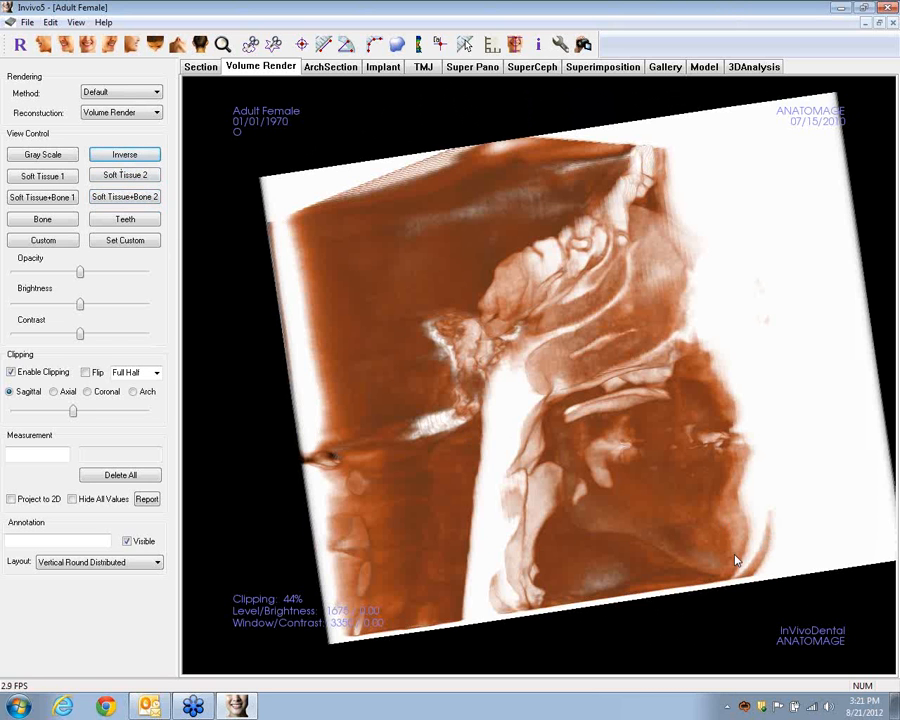
pyautogui.moveTo(733, 553)
pyautogui.mouseDown()
pyautogui.moveTo(697, 547)
pyautogui.moveTo(738, 548)
pyautogui.mouseUp()
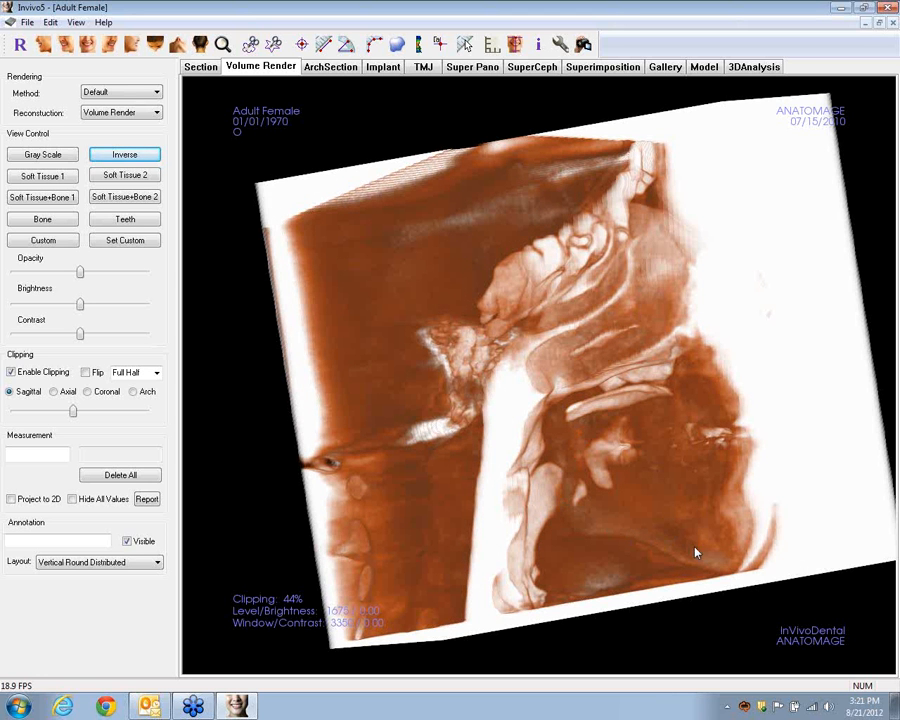
# - Sweep the sagittal clipping plane back and forth through the inverse-rendered airway, ending at 40% clipping
pyautogui.scroll(-1, 698, 487)
pyautogui.scroll(4, 698, 487)
pyautogui.scroll(-5, 698, 487)
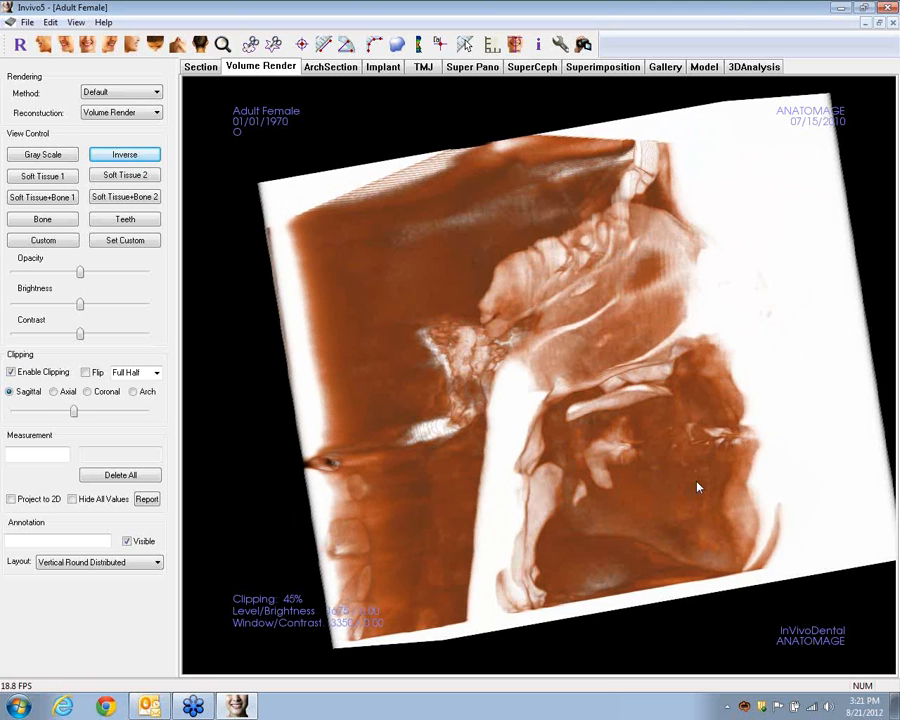
pyautogui.scroll(-3, 698, 487)
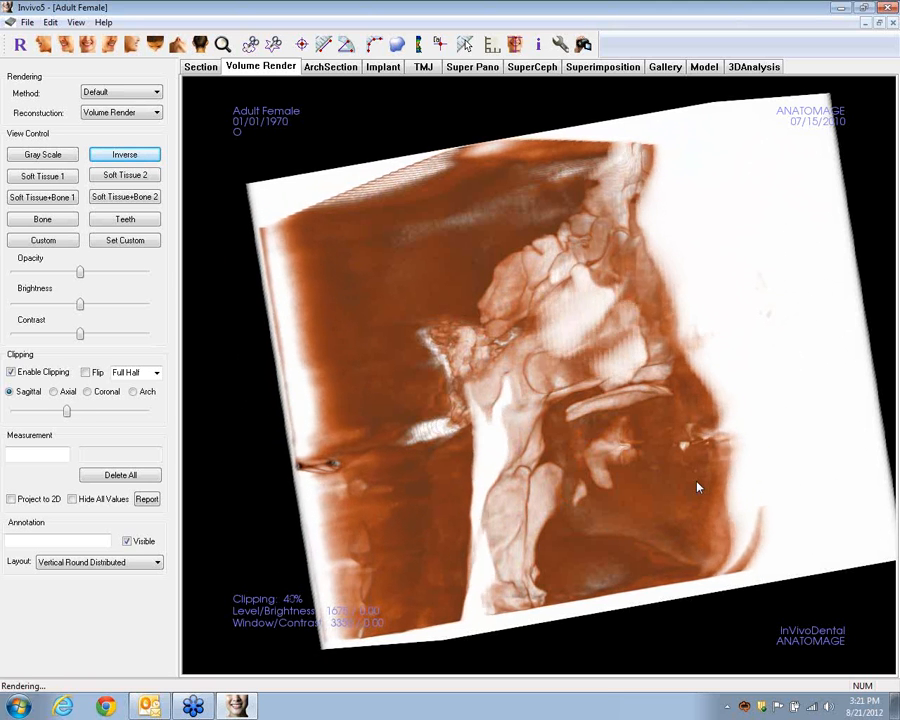
# - Apply the Soft Tissue 1 preset, turn off clipping, and orient the whole head to an axial view
pyautogui.scroll(2, 698, 487)
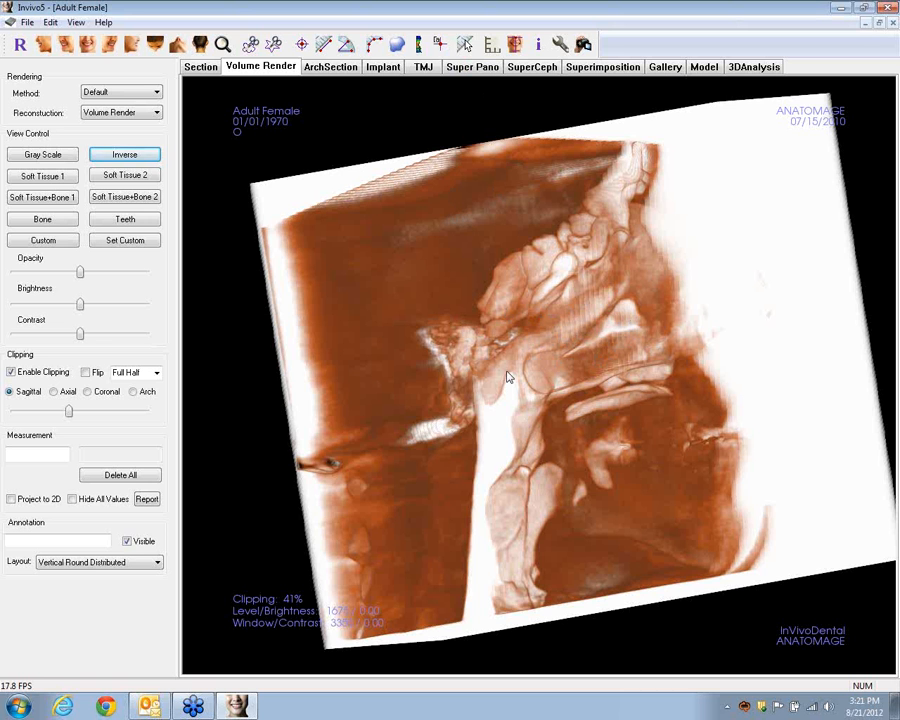
pyautogui.click(48, 178)
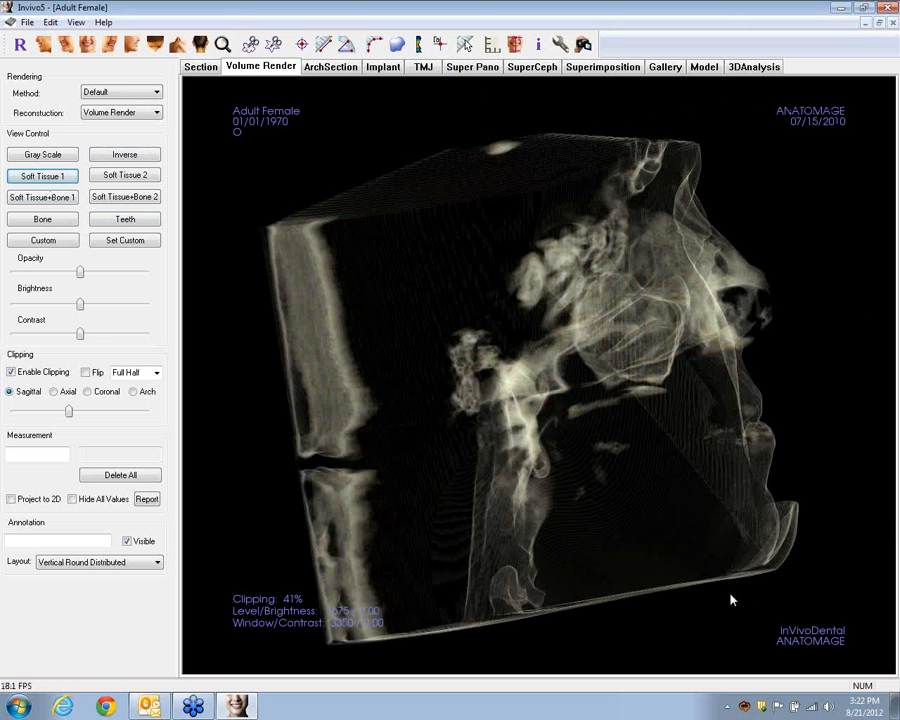
pyautogui.click(11, 373)
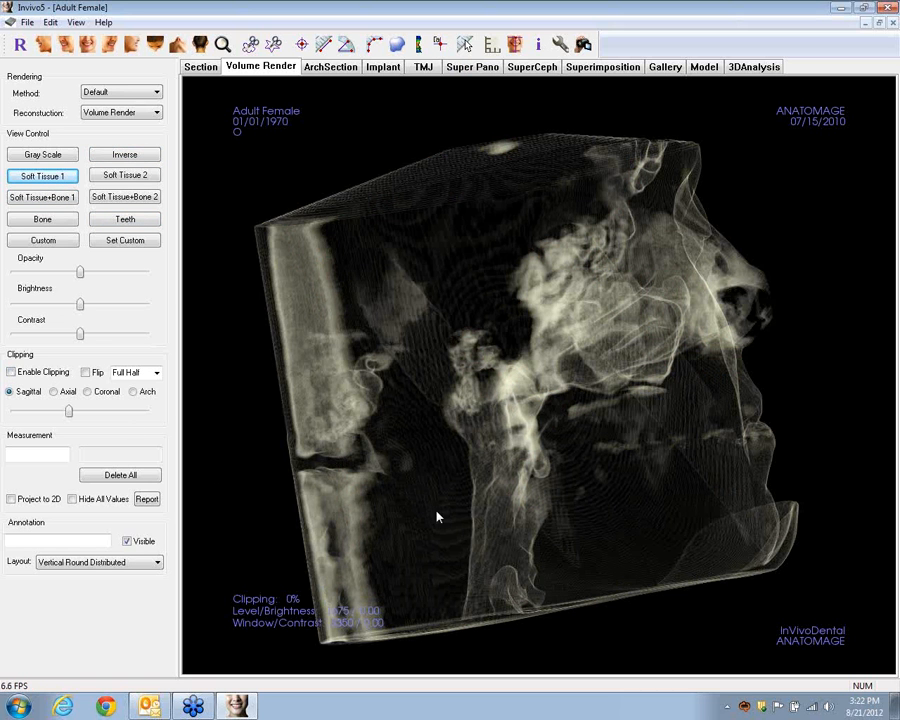
pyautogui.moveTo(798, 565); pyautogui.dragTo(755, 547)
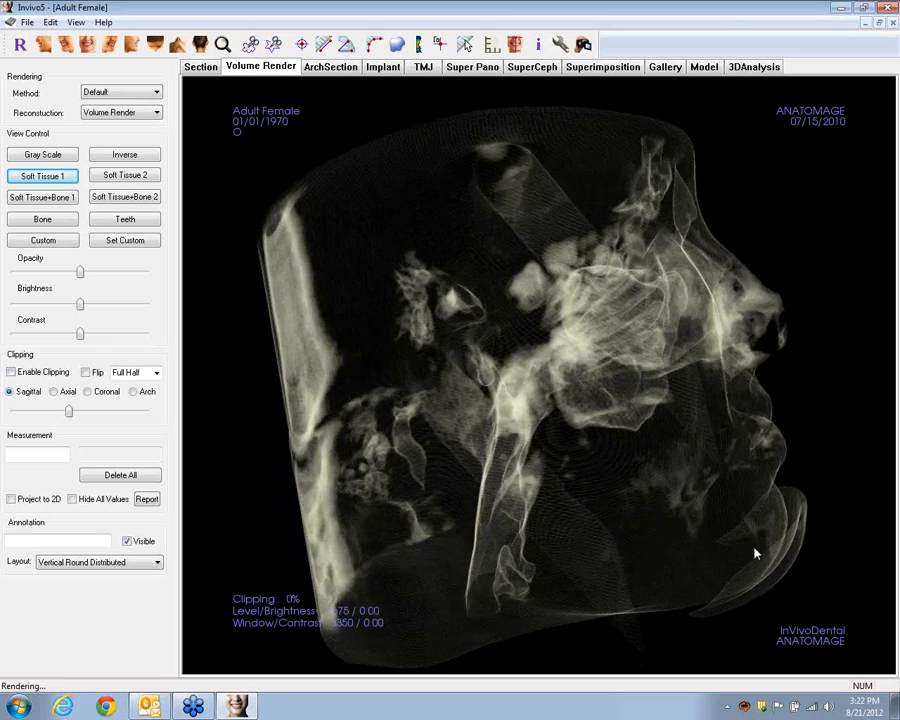
pyautogui.moveTo(657, 500); pyautogui.dragTo(619, 551)
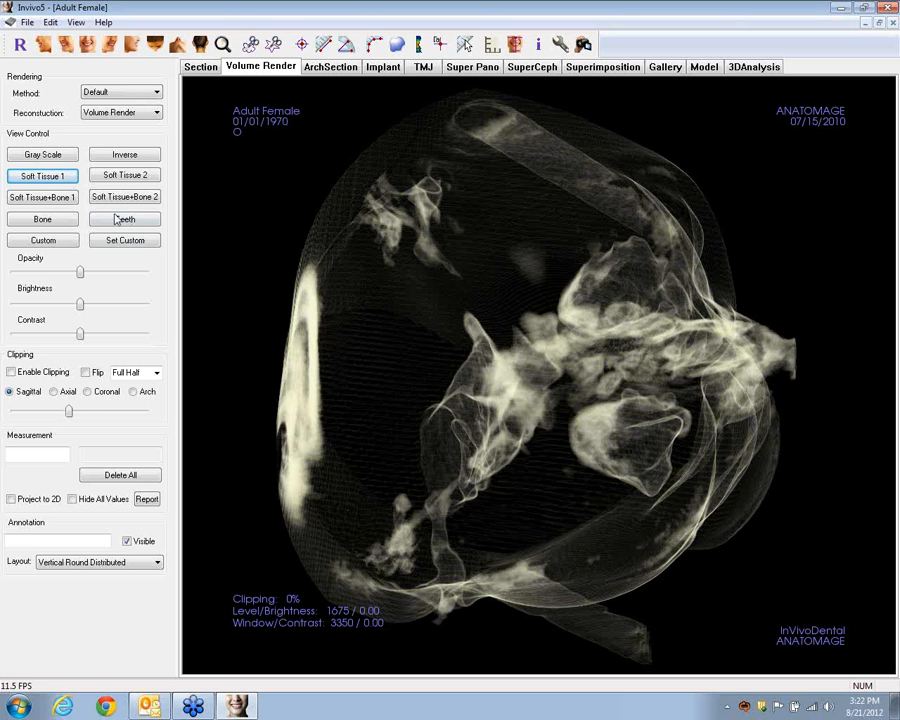
# - Isolate one maxillary sinus from the rest of the head with two freehand sculpting cuts in the axial view
pyautogui.click(250, 44)
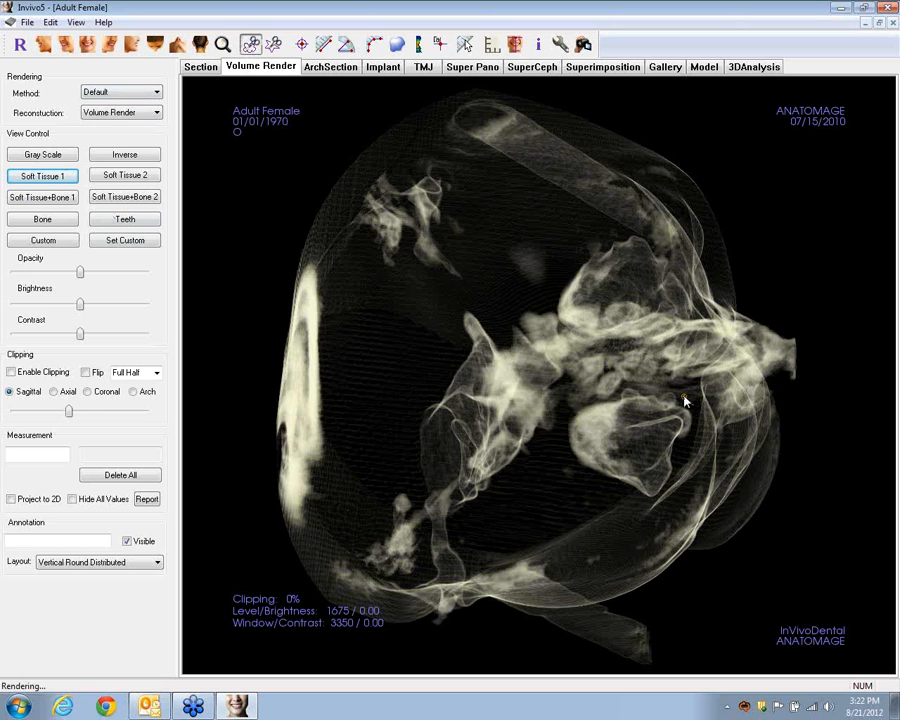
pyautogui.moveTo(643, 387)
pyautogui.mouseDown()
pyautogui.moveTo(629, 382)
pyautogui.moveTo(585, 410)
pyautogui.moveTo(565, 440)
pyautogui.mouseUp()
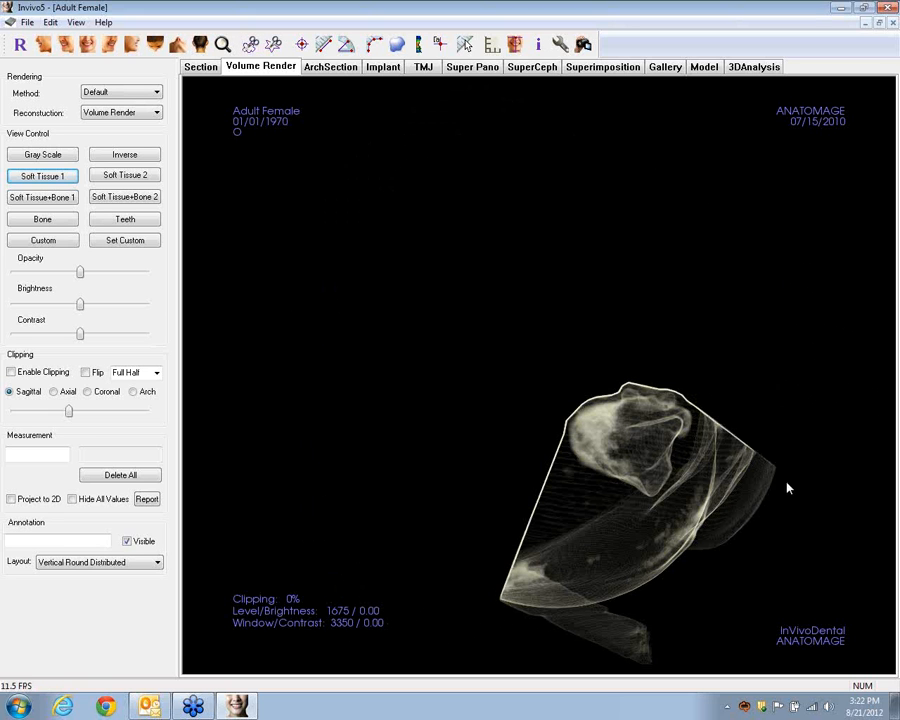
pyautogui.click(250, 44)
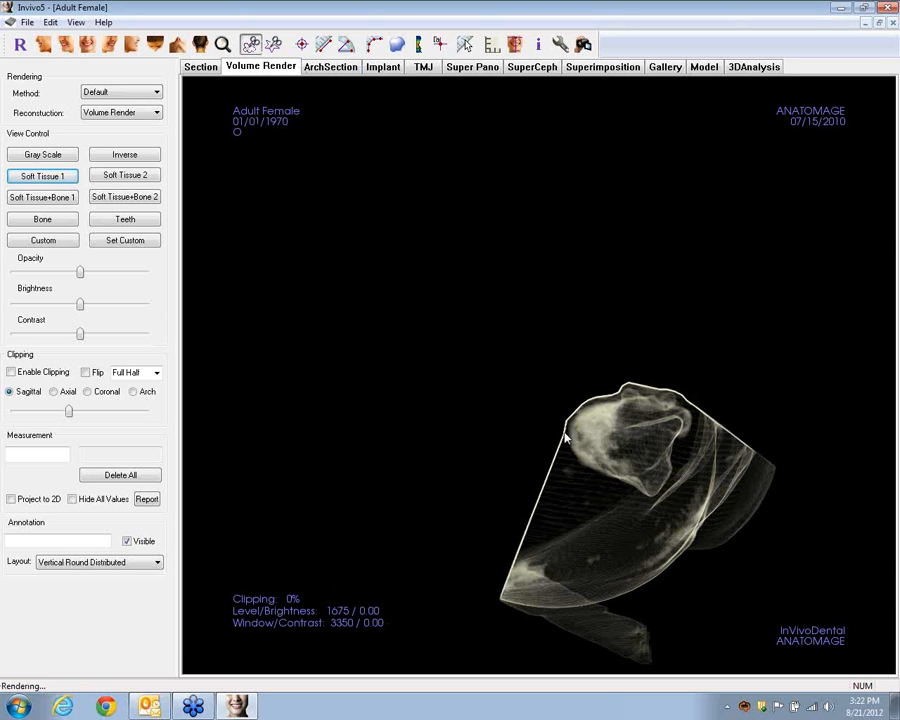
pyautogui.moveTo(565, 437)
pyautogui.mouseDown()
pyautogui.moveTo(568, 408)
pyautogui.moveTo(566, 463)
pyautogui.moveTo(609, 488)
pyautogui.moveTo(654, 505)
pyautogui.moveTo(675, 483)
pyautogui.mouseUp()
pyautogui.moveTo(697, 420)
pyautogui.mouseDown()
pyautogui.moveTo(673, 384)
pyautogui.moveTo(680, 380)
pyautogui.mouseUp()
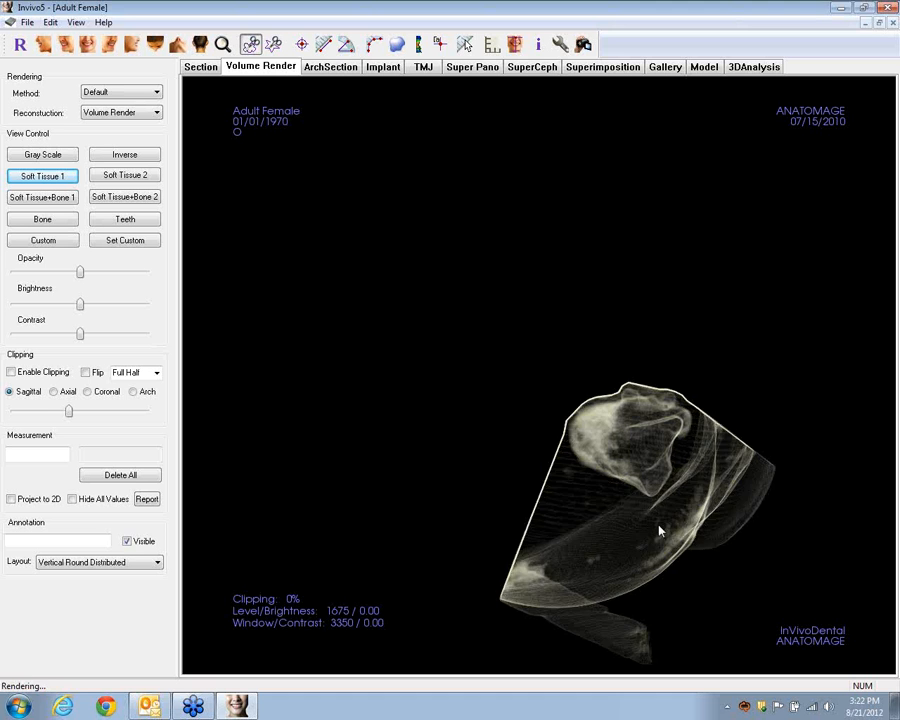
pyautogui.click(636, 487)
# - Trim the tissue column above and below the sinus with a freehand cut around its outline from the side
pyautogui.moveTo(636, 487); pyautogui.dragTo(558, 240)
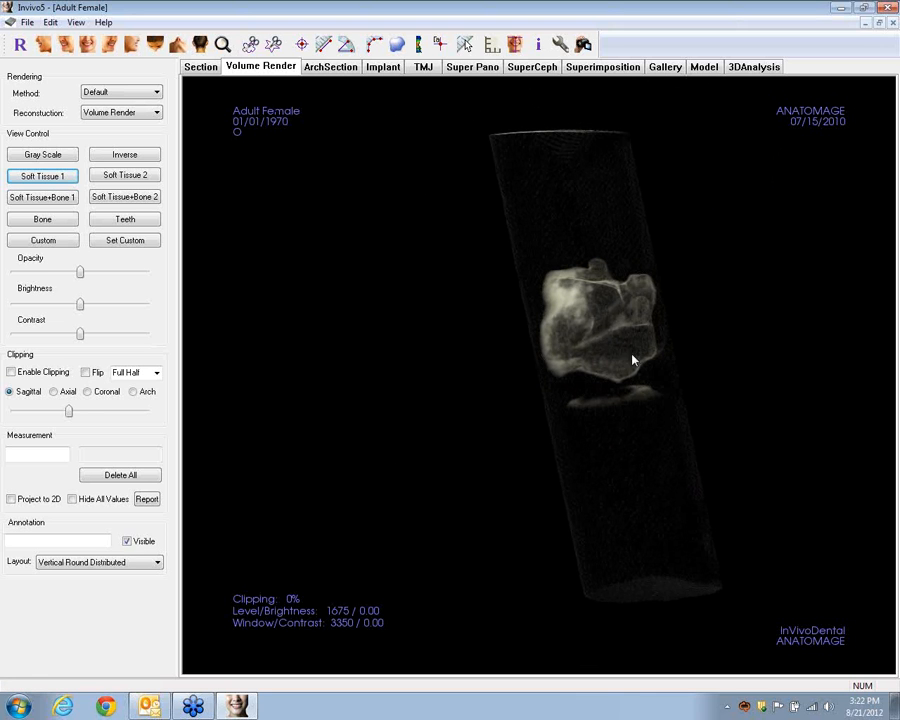
pyautogui.moveTo(659, 312)
pyautogui.mouseDown()
pyautogui.moveTo(663, 297)
pyautogui.moveTo(660, 305)
pyautogui.mouseUp()
pyautogui.click(250, 44)
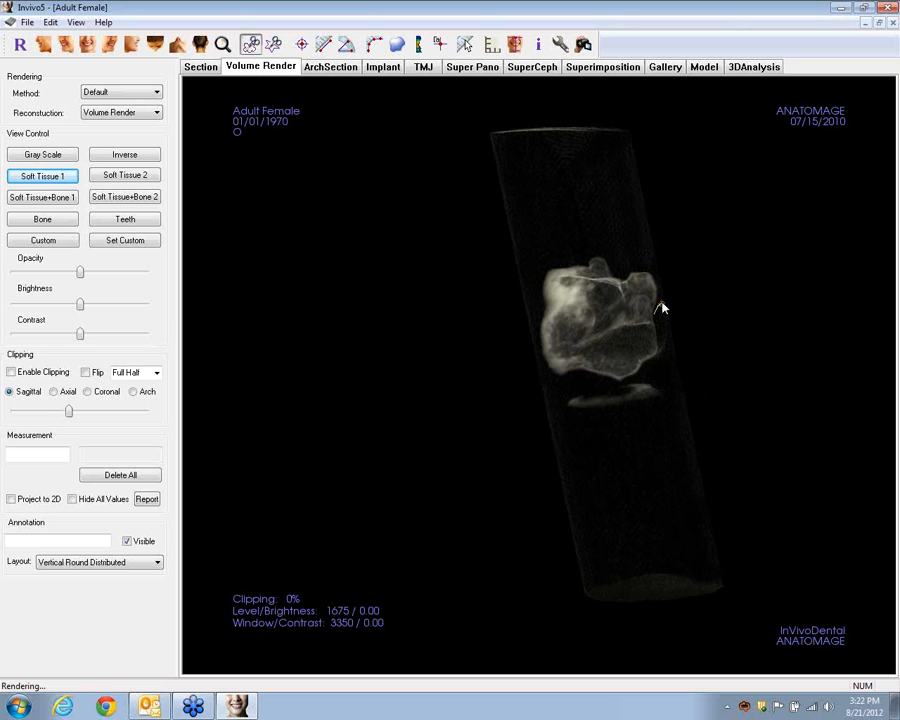
pyautogui.moveTo(654, 271)
pyautogui.mouseDown()
pyautogui.moveTo(638, 262)
pyautogui.moveTo(616, 272)
pyautogui.moveTo(595, 255)
pyautogui.moveTo(537, 277)
pyautogui.moveTo(537, 357)
pyautogui.moveTo(548, 374)
pyautogui.moveTo(637, 378)
pyautogui.moveTo(668, 347)
pyautogui.mouseUp()
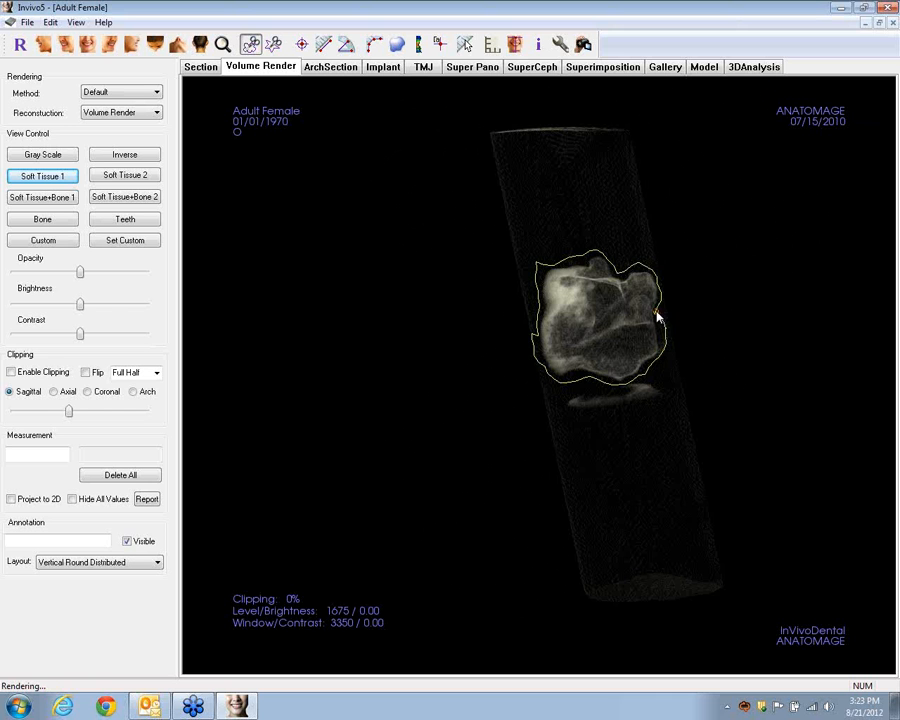
pyautogui.click(616, 221)
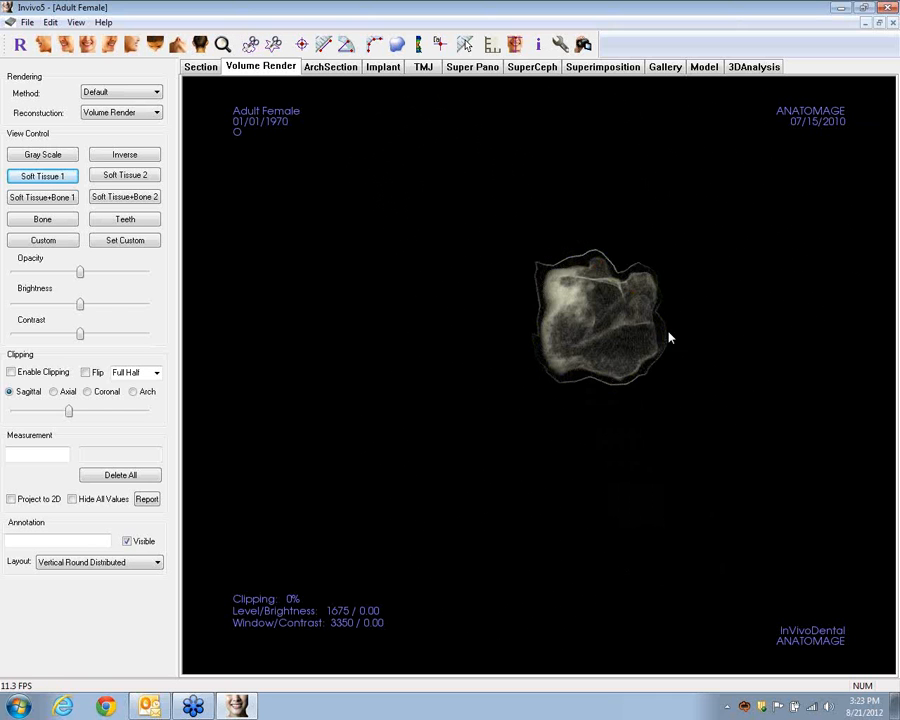
# - Remove the excess corners around the isolated sinus with another freehand outline from a different angle
pyautogui.moveTo(650, 323); pyautogui.dragTo(423, 376)
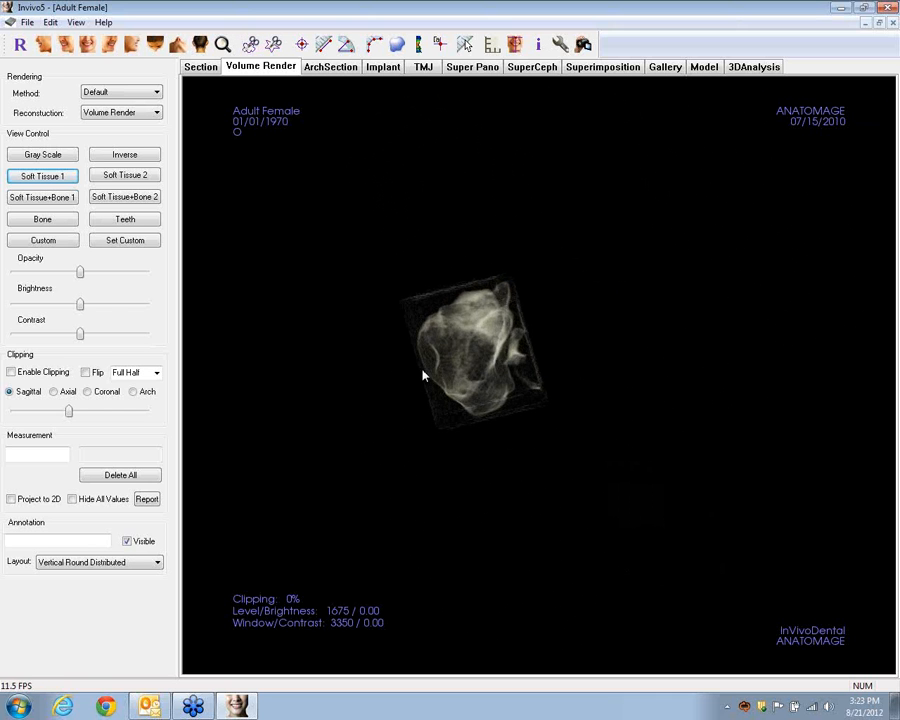
pyautogui.moveTo(480, 393); pyautogui.dragTo(510, 383)
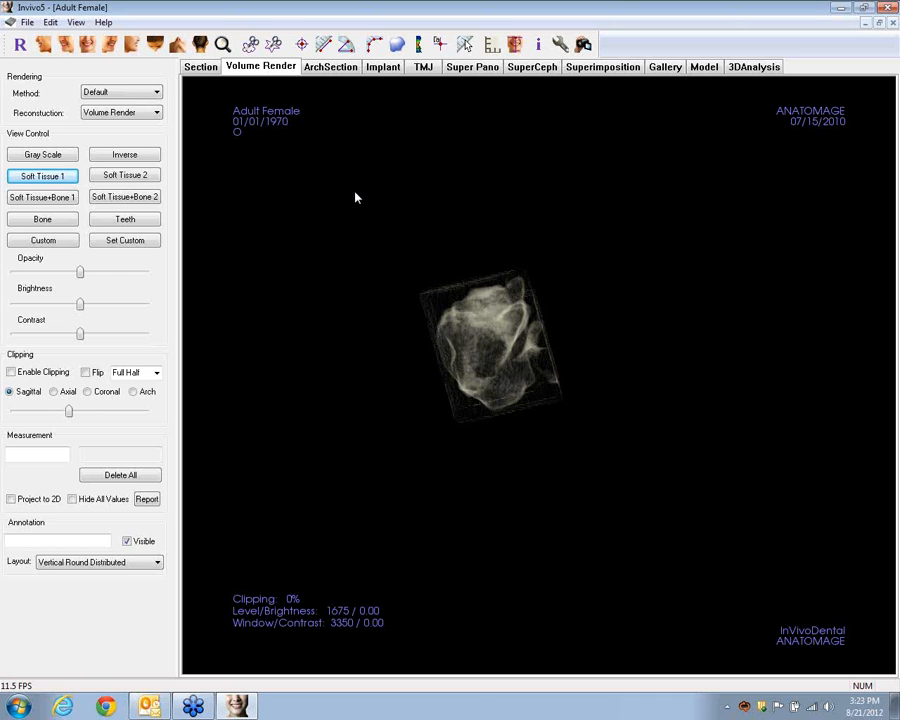
pyautogui.click(250, 44)
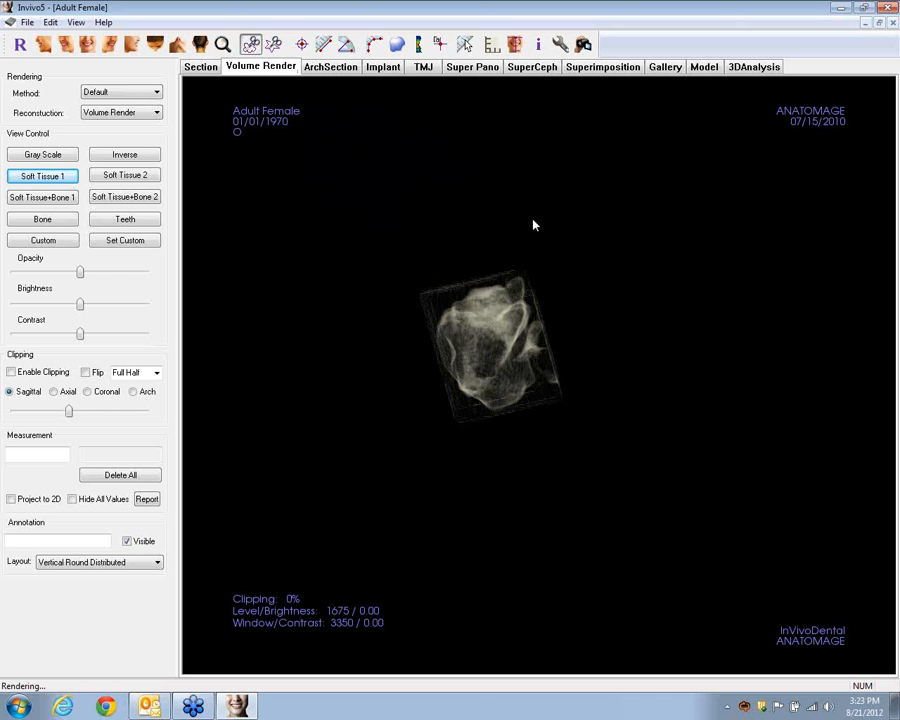
pyautogui.moveTo(507, 279); pyautogui.dragTo(472, 292)
pyautogui.moveTo(432, 336)
pyautogui.mouseDown()
pyautogui.moveTo(434, 361)
pyautogui.moveTo(458, 398)
pyautogui.moveTo(477, 410)
pyautogui.moveTo(518, 411)
pyautogui.moveTo(538, 388)
pyautogui.moveTo(546, 353)
pyautogui.moveTo(547, 325)
pyautogui.moveTo(535, 318)
pyautogui.mouseUp()
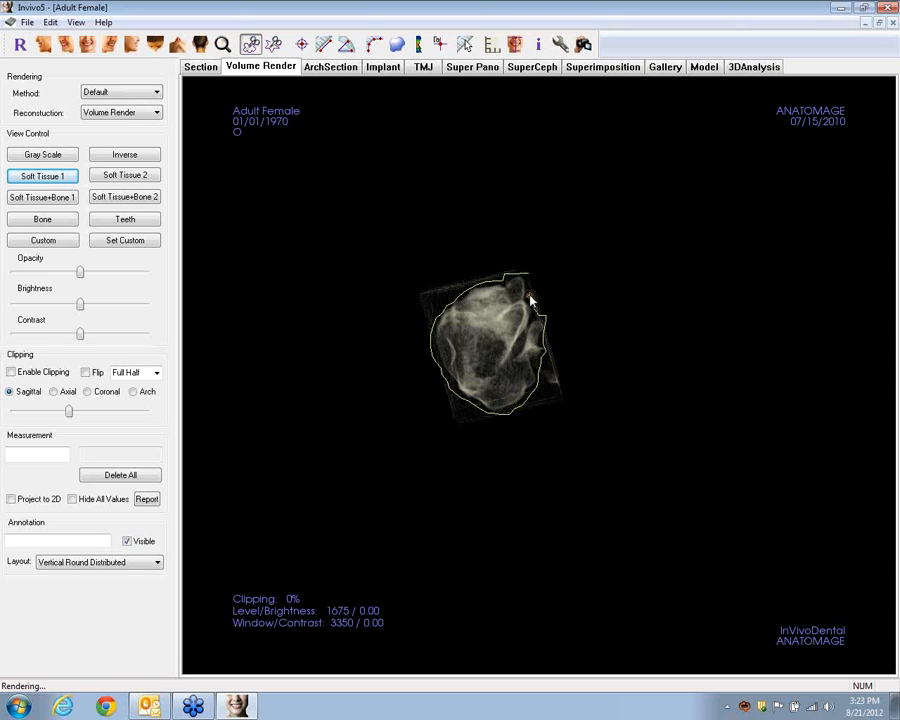
pyautogui.click(446, 292)
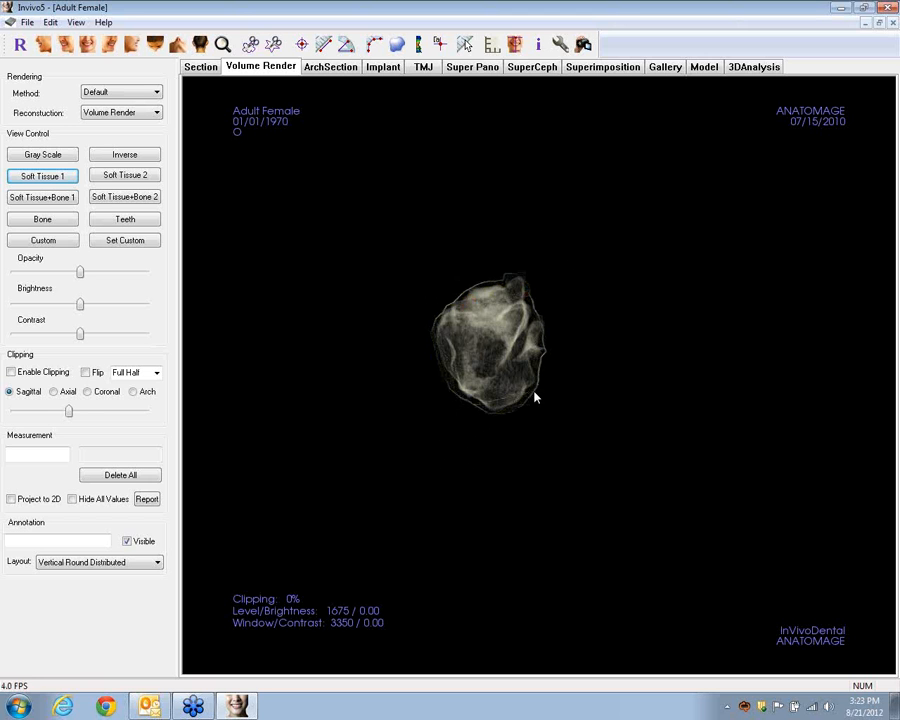
# - Apply the Inverse preset to the sinus and trim the stray tissue with a freehand cut around its triangular outline
pyautogui.moveTo(463, 383); pyautogui.dragTo(518, 373)
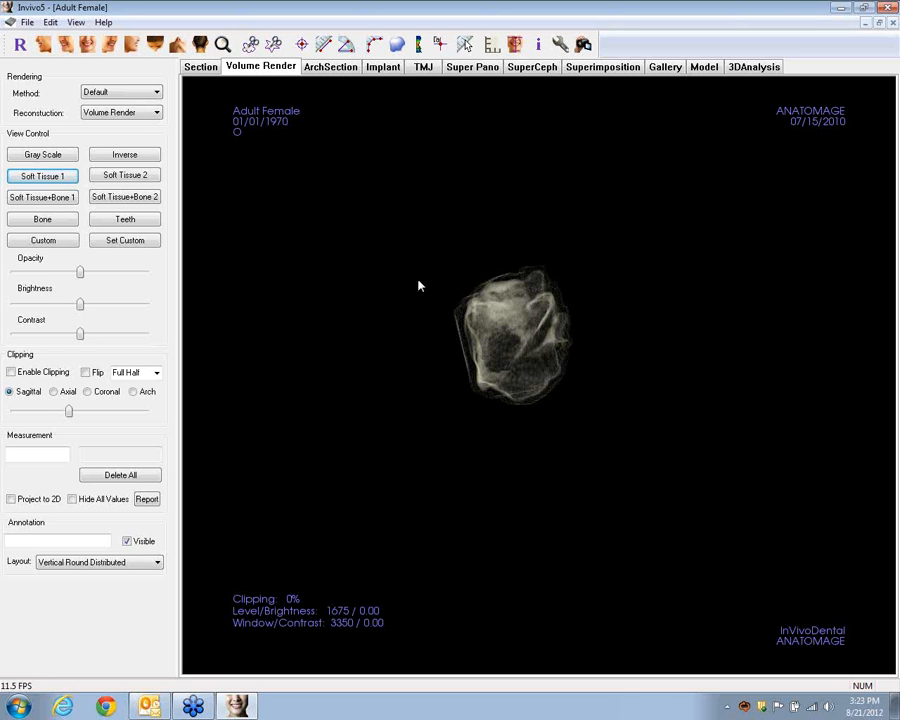
pyautogui.click(124, 154)
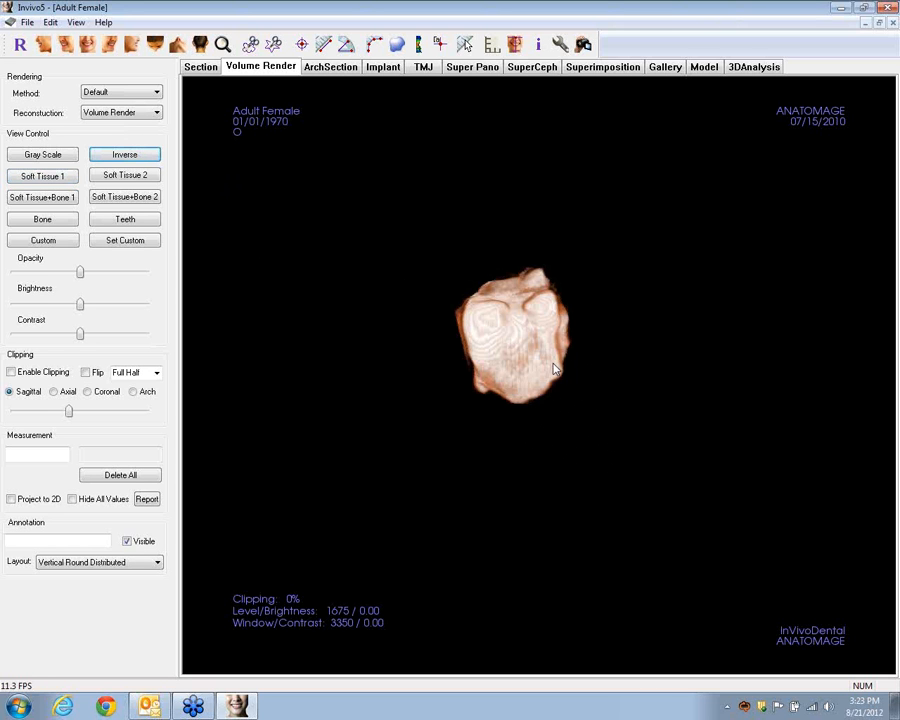
pyautogui.moveTo(556, 368); pyautogui.dragTo(420, 241)
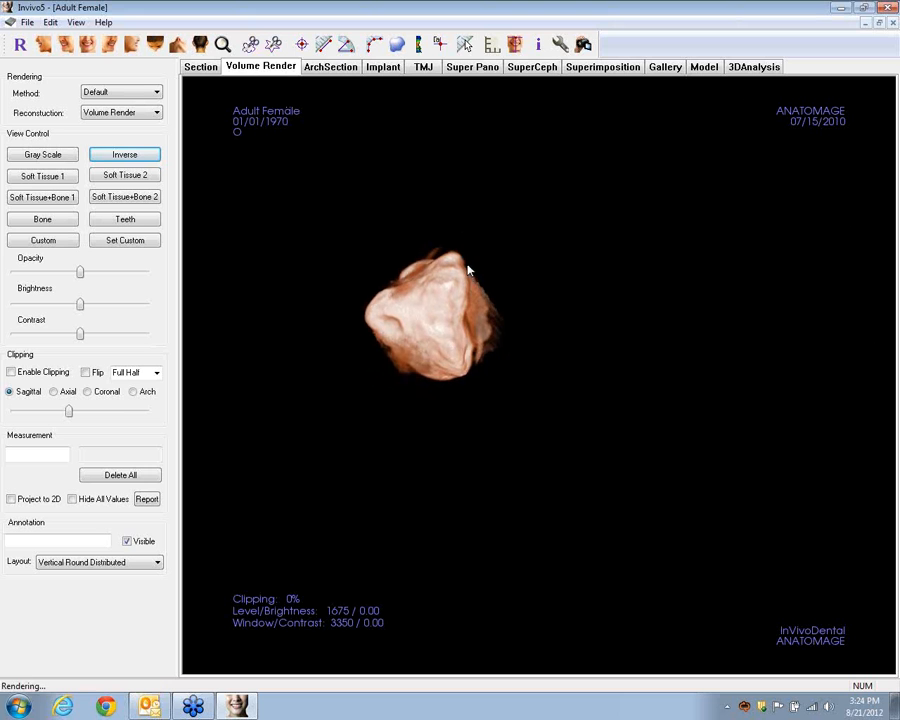
pyautogui.click(250, 44)
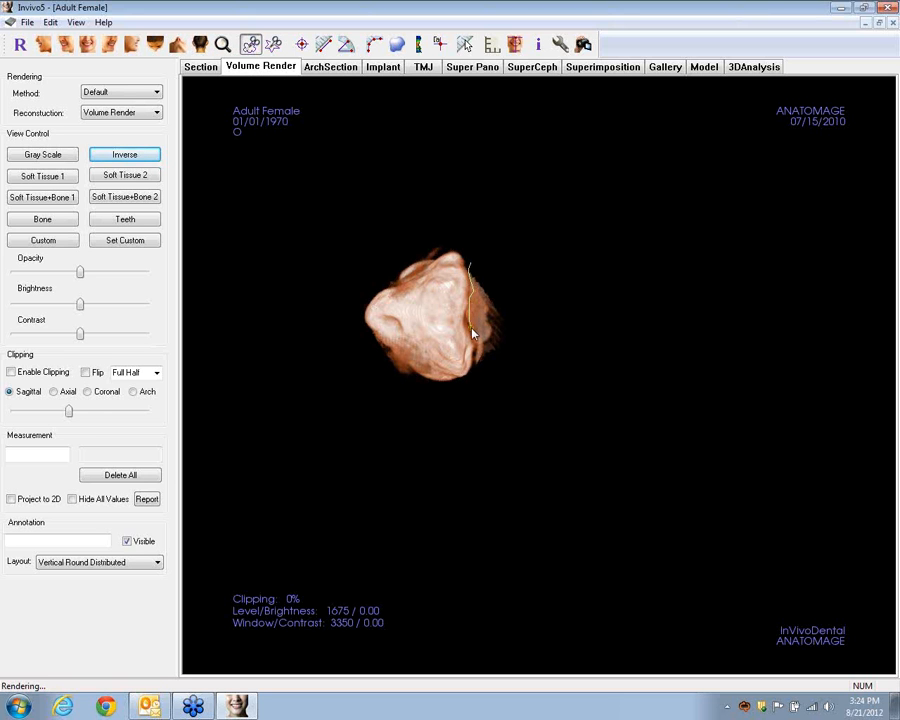
pyautogui.moveTo(475, 353)
pyautogui.mouseDown()
pyautogui.moveTo(443, 390)
pyautogui.moveTo(398, 368)
pyautogui.moveTo(358, 325)
pyautogui.moveTo(370, 295)
pyautogui.moveTo(410, 281)
pyautogui.mouseUp()
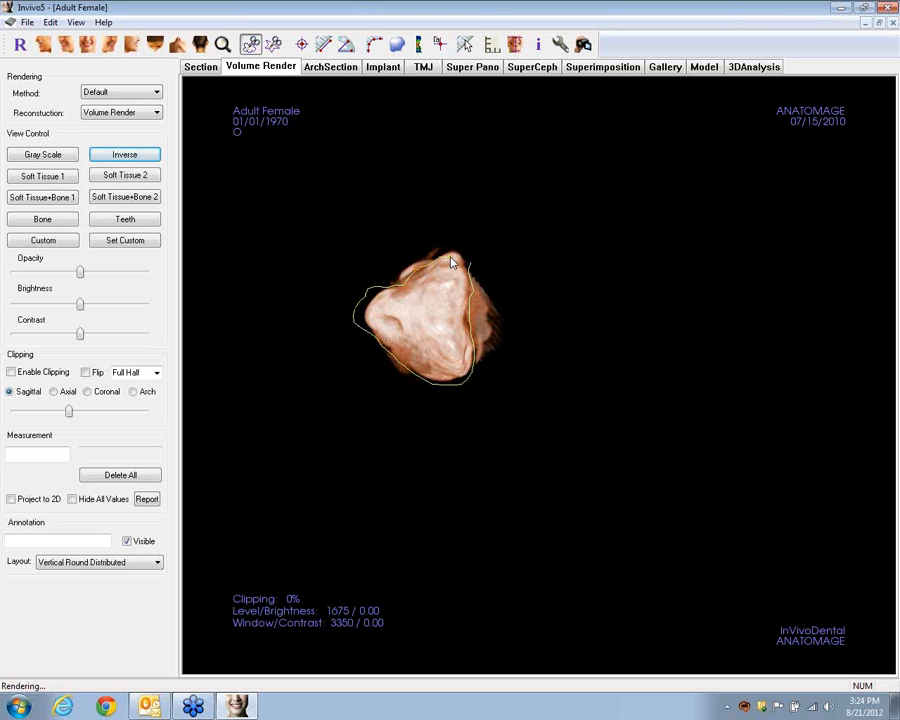
pyautogui.moveTo(455, 253); pyautogui.dragTo(470, 264)
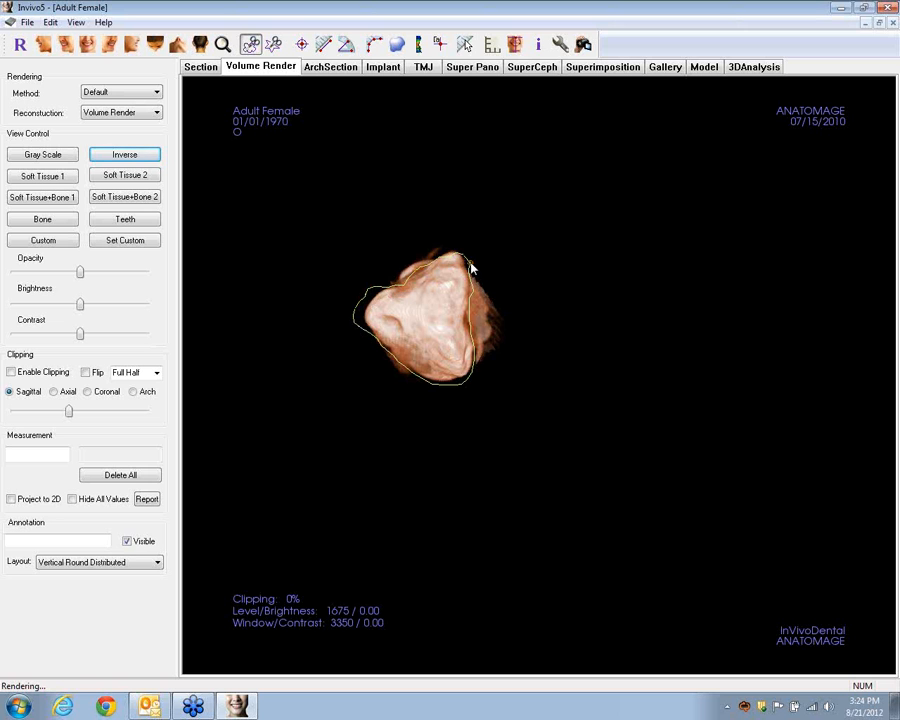
pyautogui.click(484, 329)
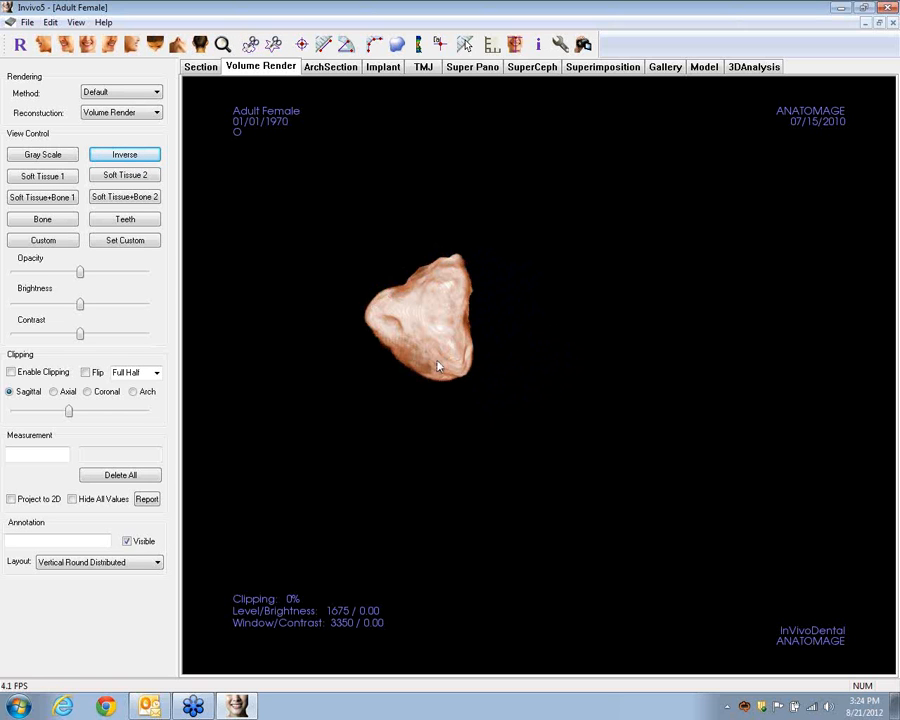
# - Slice off the upper part of the sinus with a polygon cut across it, keeping only the lower portion
pyautogui.moveTo(521, 301); pyautogui.dragTo(490, 336)
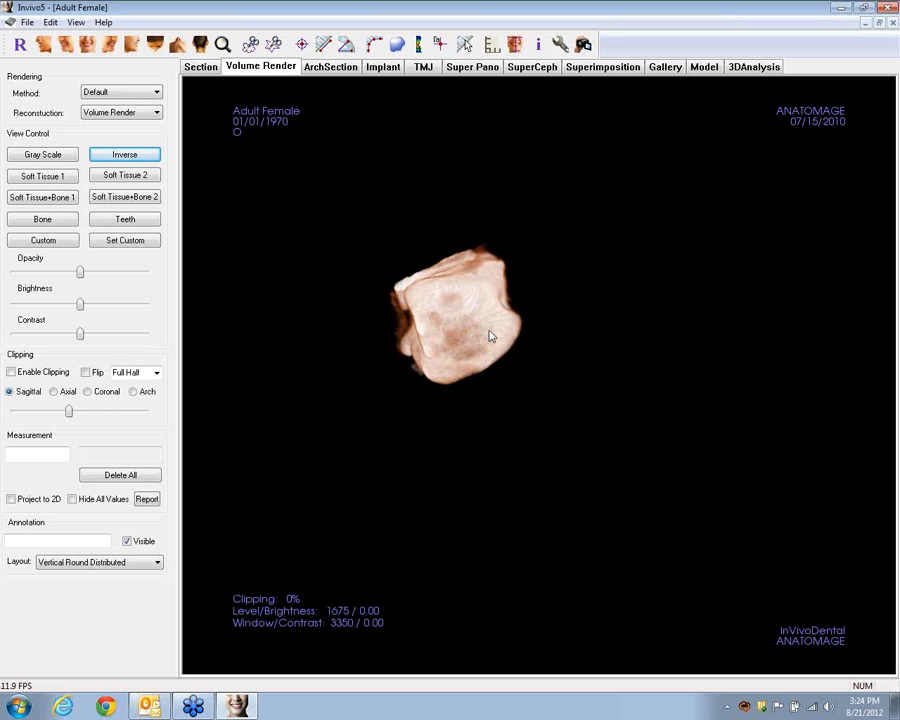
pyautogui.click(113, 46)
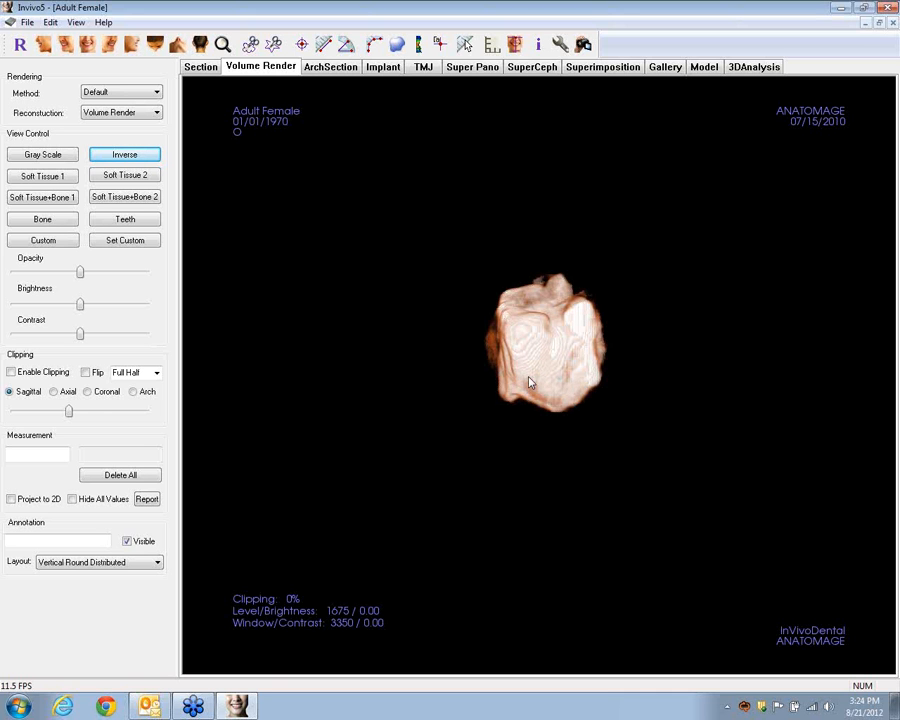
pyautogui.click(273, 44)
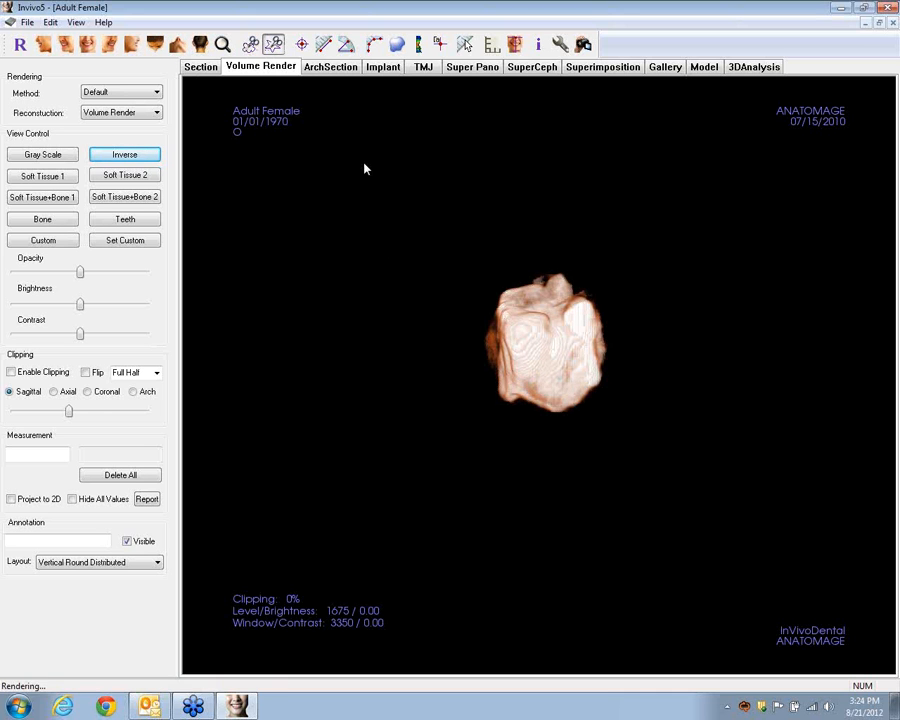
pyautogui.click(470, 357)
pyautogui.click(622, 390)
pyautogui.click(549, 345)
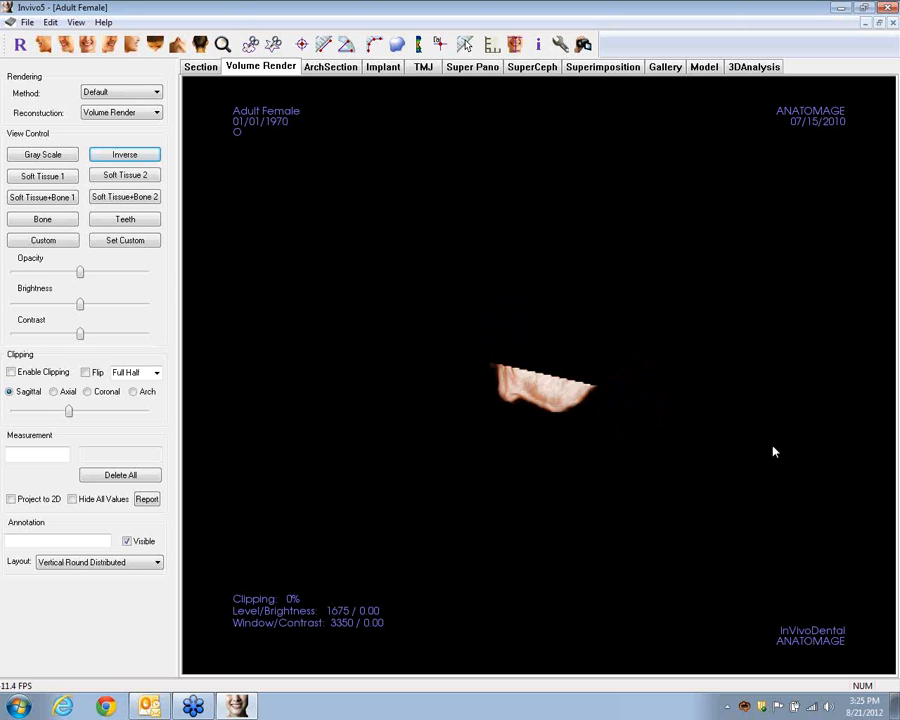
# - Measure the volume of the remaining sinus portion, and switch the rendering to the Soft Tissue 1 preset
pyautogui.moveTo(545, 445); pyautogui.dragTo(556, 422)
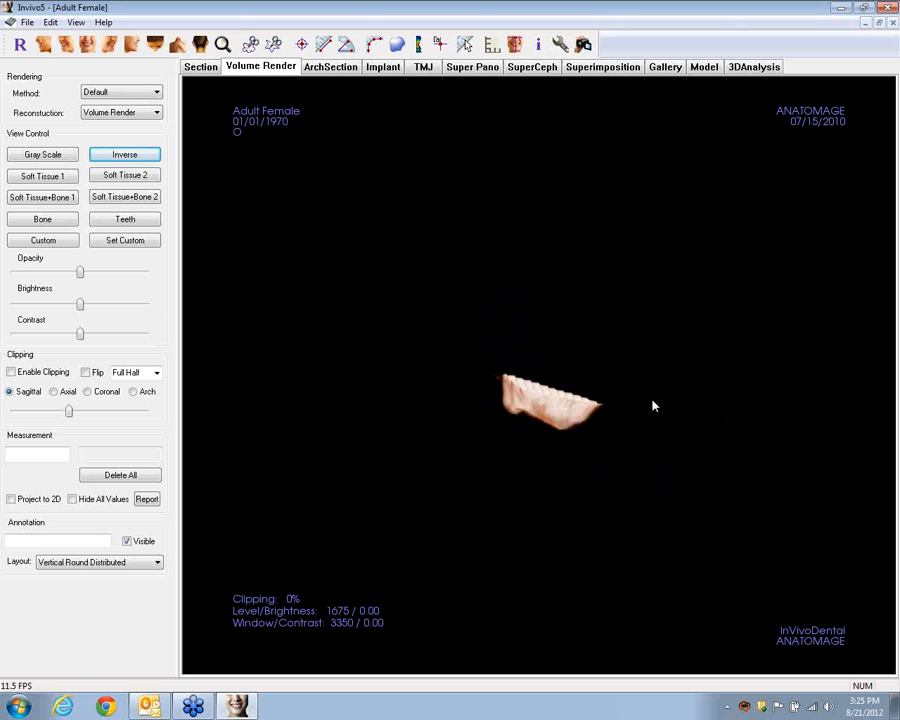
pyautogui.moveTo(591, 422); pyautogui.dragTo(462, 372)
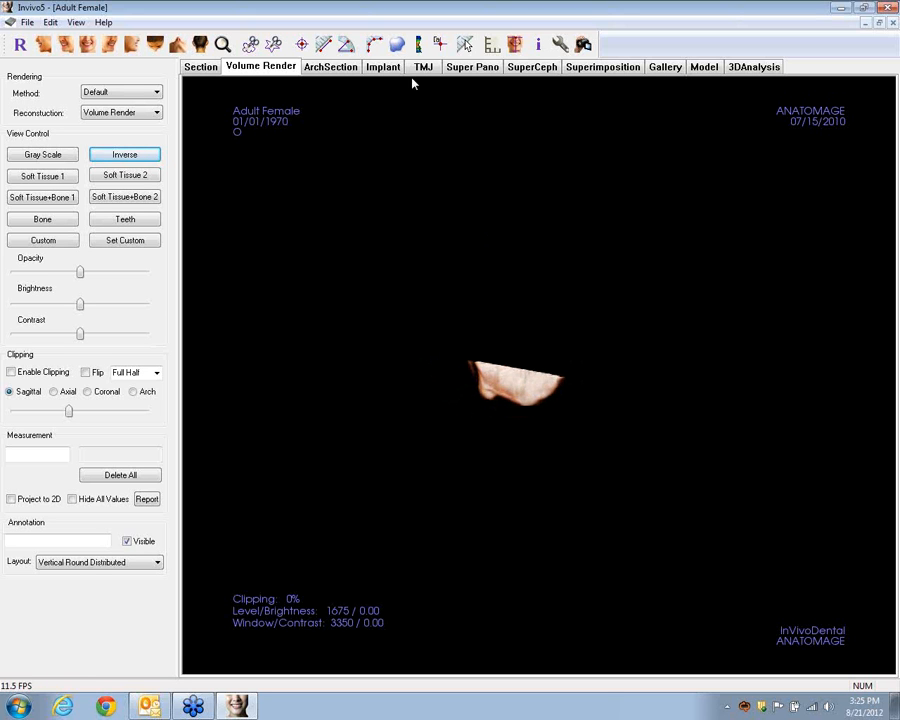
pyautogui.click(396, 44)
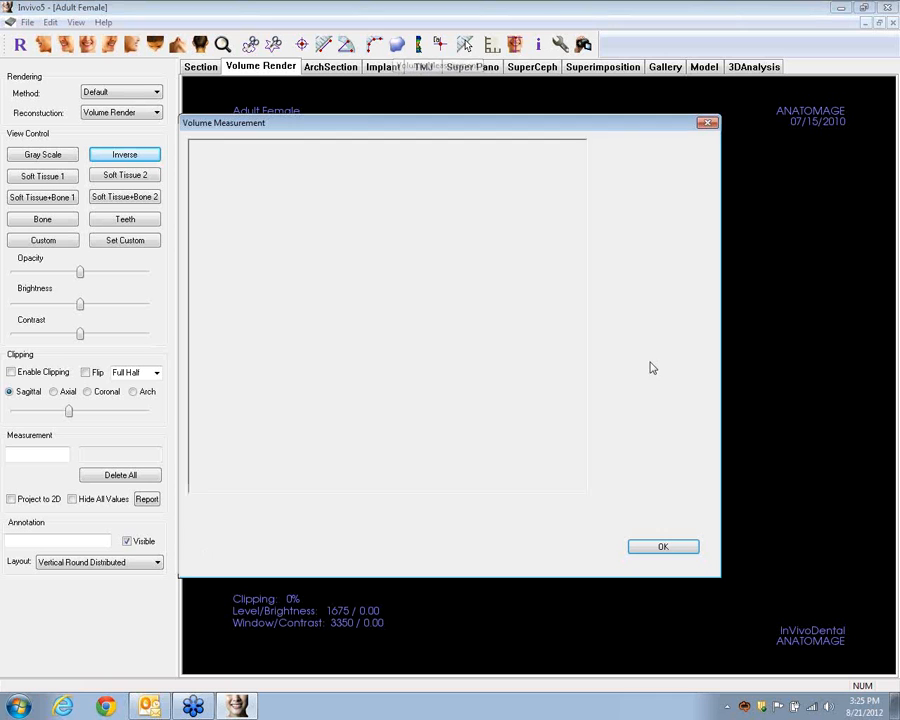
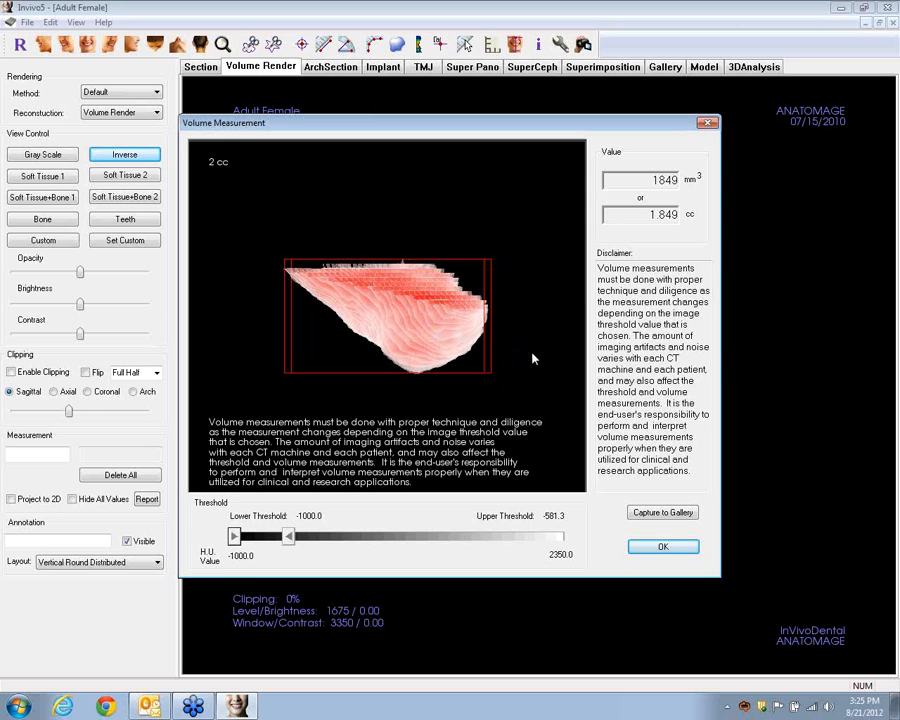
pyautogui.click(660, 550)
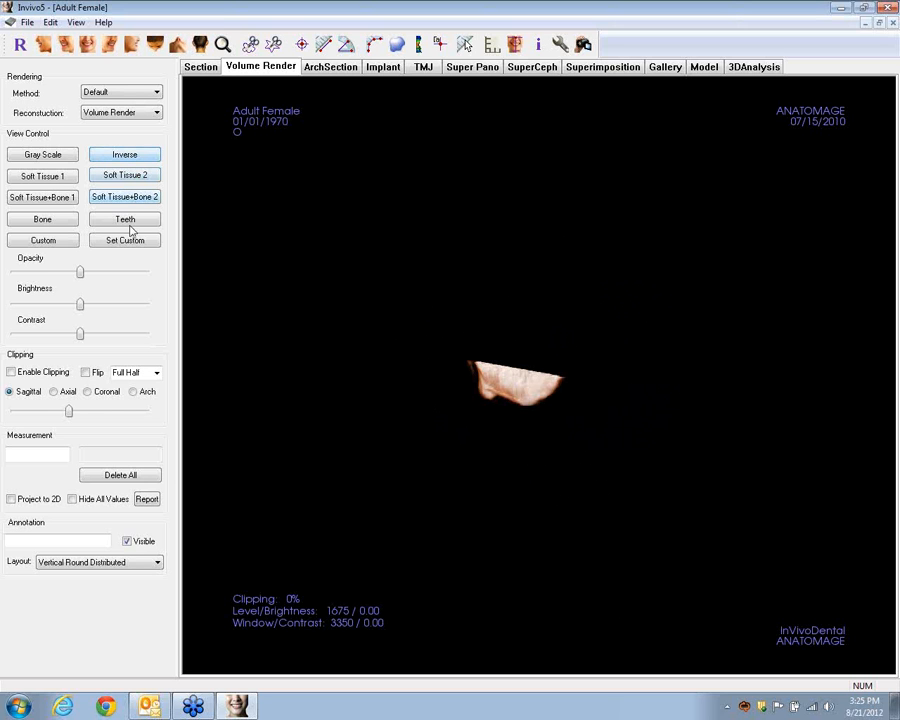
pyautogui.click(30, 178)
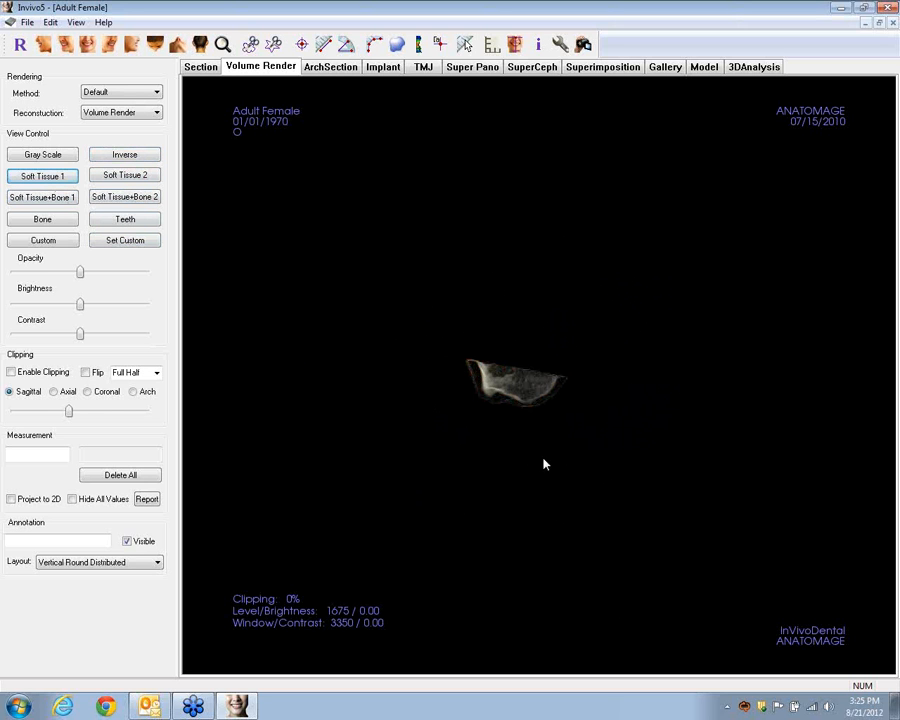
# - Undo the sculpting cuts around the sinus until the full head volume is restored
pyautogui.moveTo(414, 443); pyautogui.dragTo(617, 453)
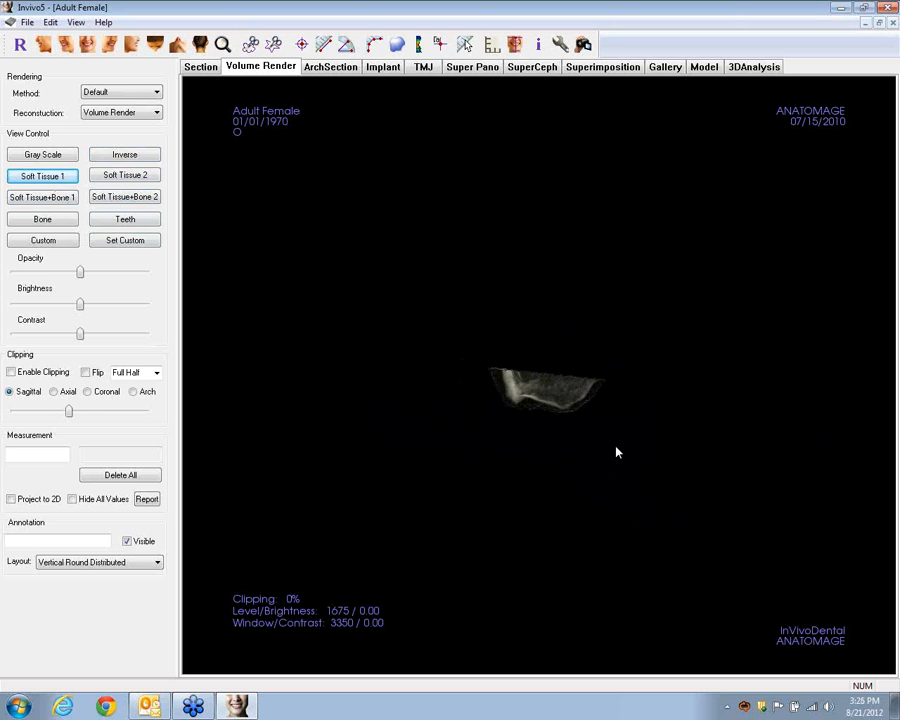
pyautogui.moveTo(548, 402)
pyautogui.mouseDown()
pyautogui.moveTo(546, 362)
pyautogui.moveTo(546, 402)
pyautogui.mouseUp()
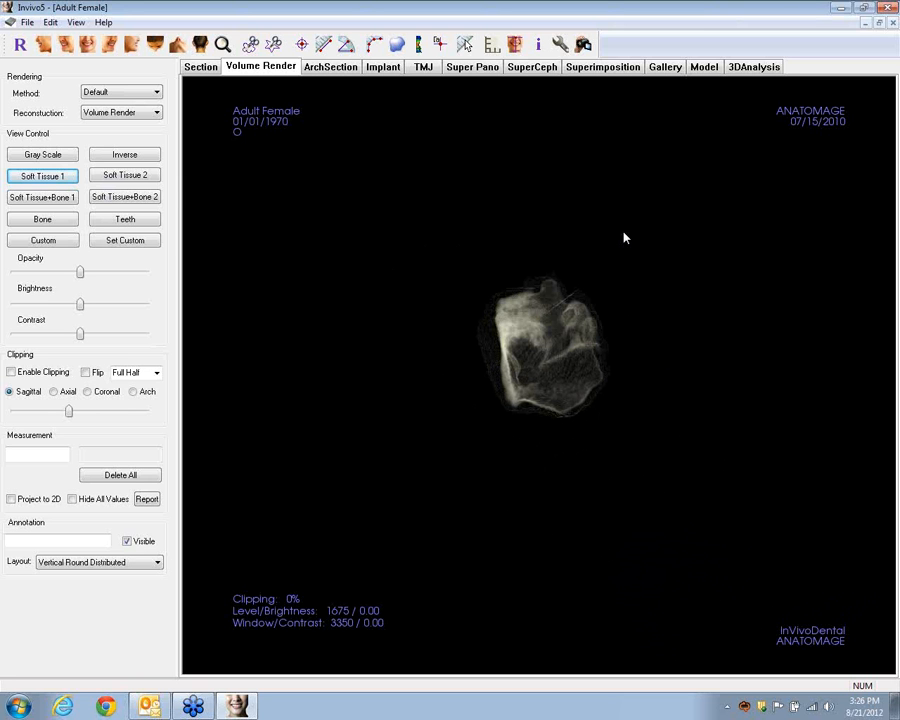
pyautogui.hotkey('ctrl', 'z')
pyautogui.hotkey('ctrl', 'z')
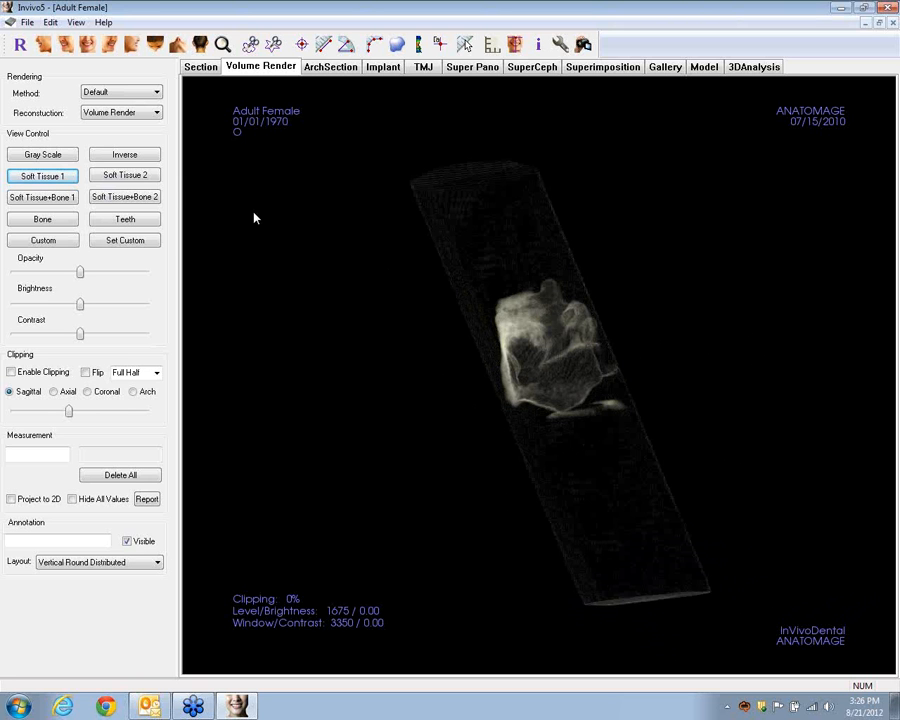
pyautogui.hotkey('ctrl', 'z')
pyautogui.hotkey('ctrl', 'z')
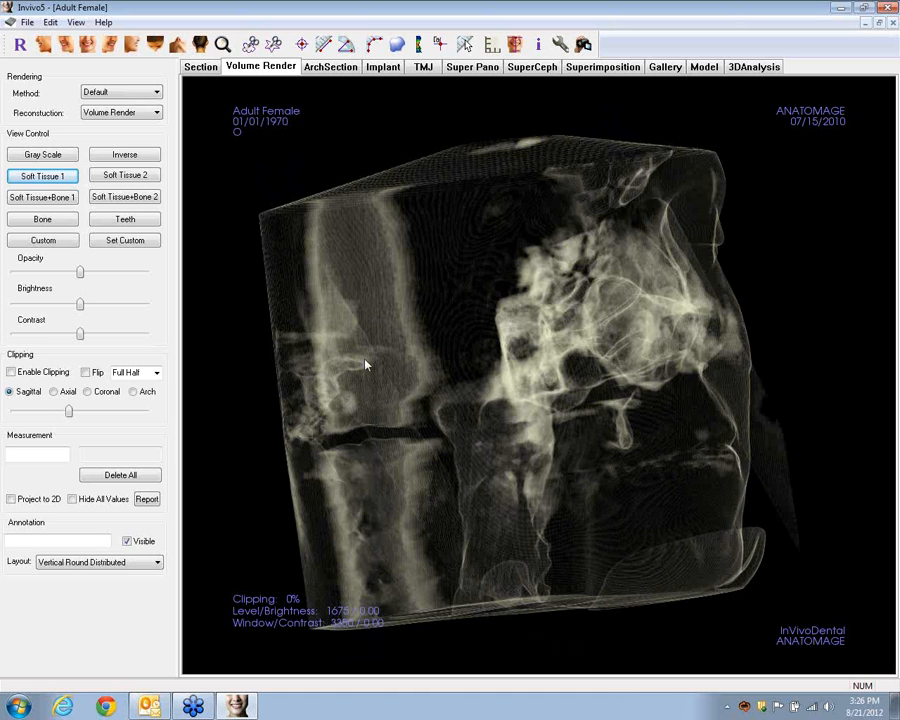
# - Apply the Teeth preset to the whole volume and turn the skull to a frontal view
pyautogui.click(137, 222)
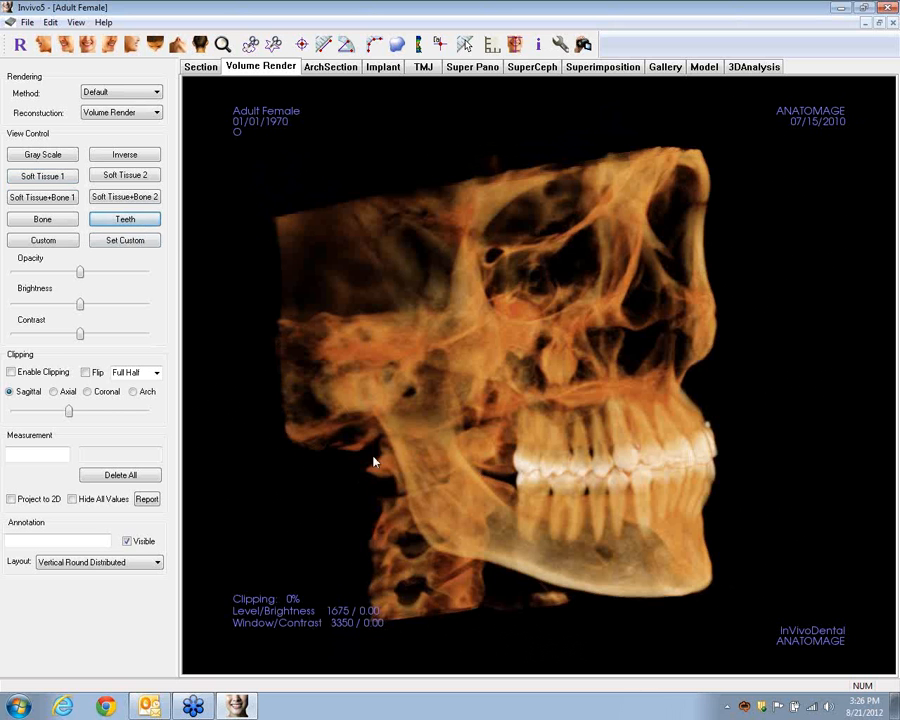
pyautogui.moveTo(550, 451); pyautogui.dragTo(446, 428)
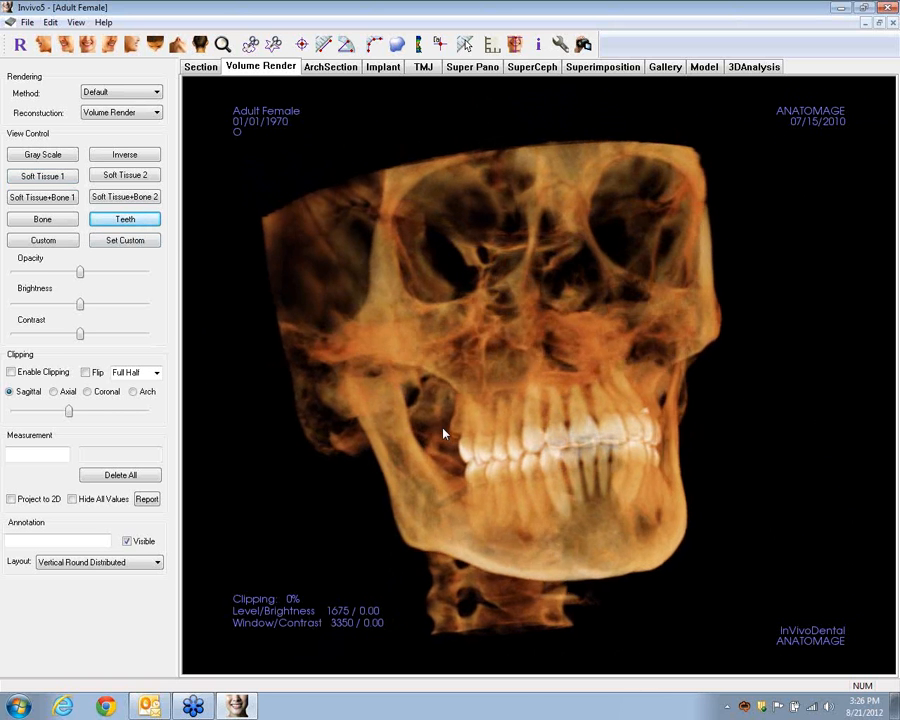
pyautogui.moveTo(614, 399); pyautogui.dragTo(554, 392)
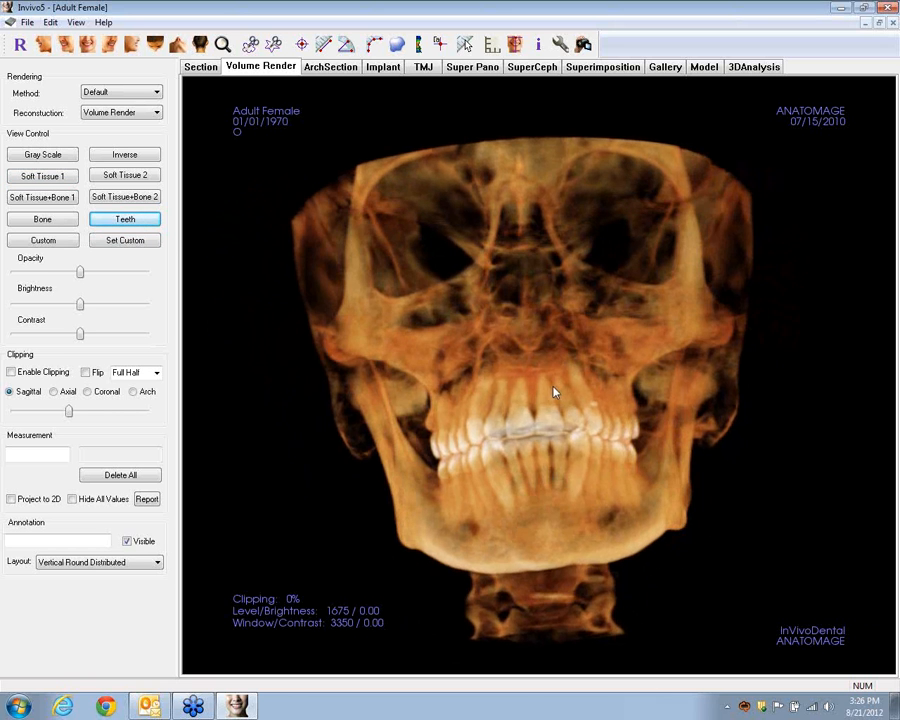
# - Review the custom opacity and color curve, apply the Custom preset, and view the skull from the side
pyautogui.click(125, 240)
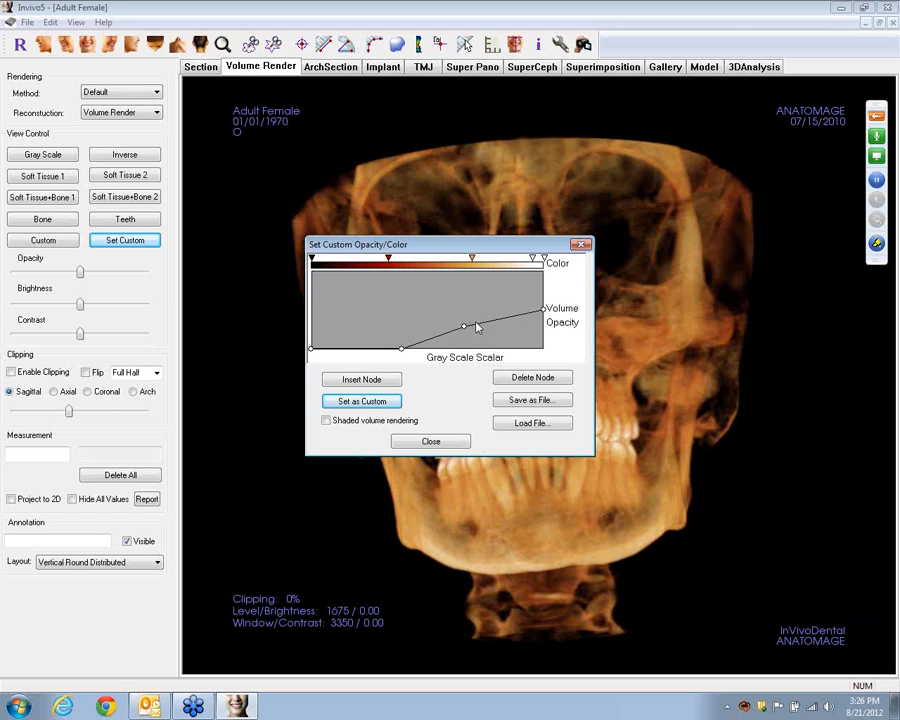
pyautogui.click(429, 442)
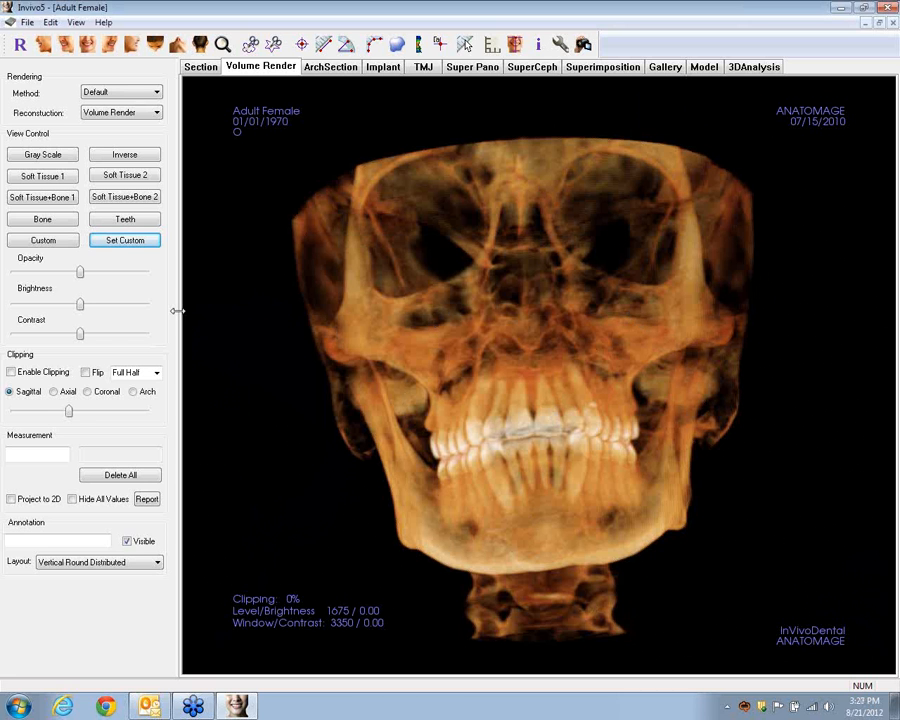
pyautogui.click(52, 243)
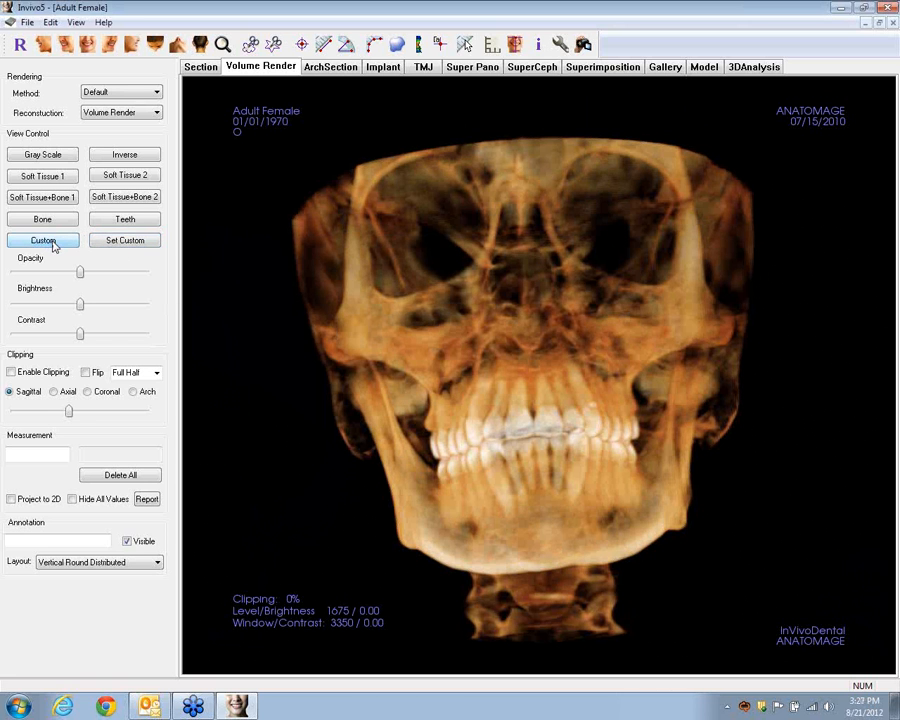
pyautogui.moveTo(585, 502); pyautogui.dragTo(450, 504)
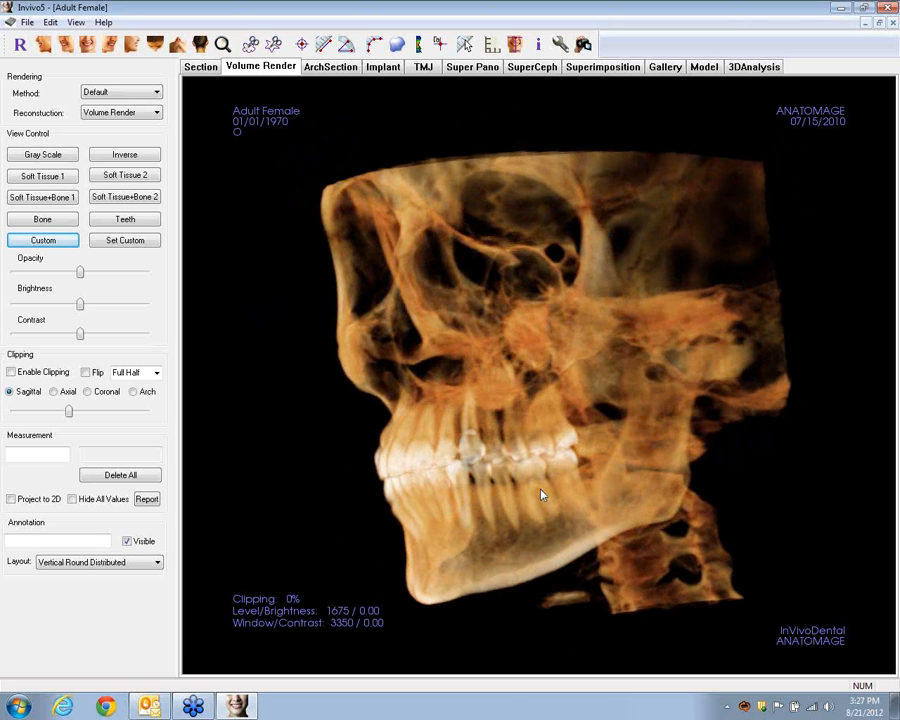
pyautogui.moveTo(557, 440); pyautogui.dragTo(486, 434)
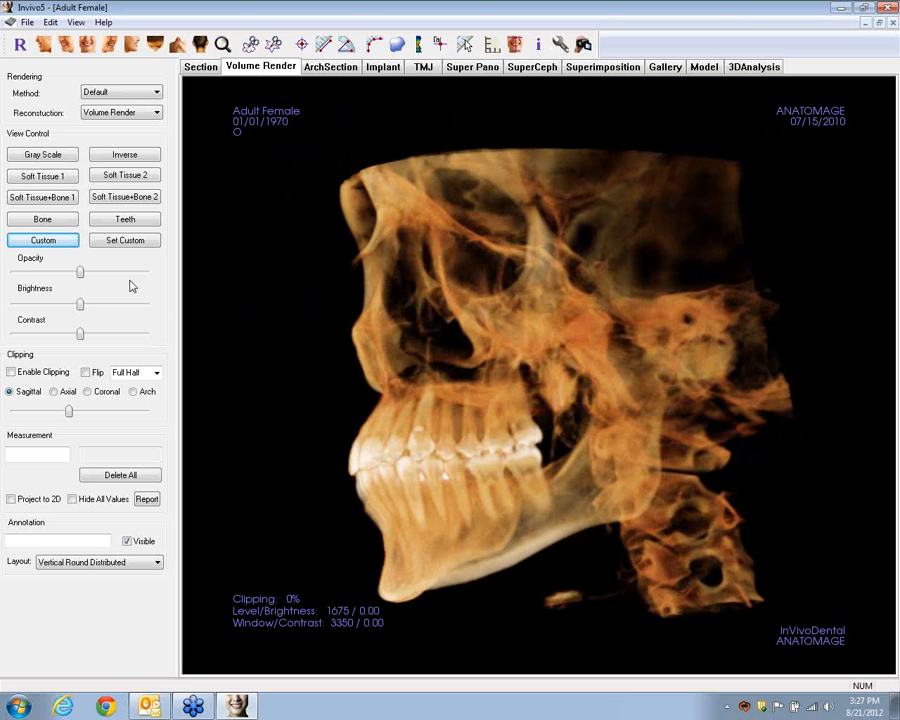
# - Compare the Teeth preset with the Custom preset and examine the skull from the opposite side and the front
pyautogui.click(140, 221)
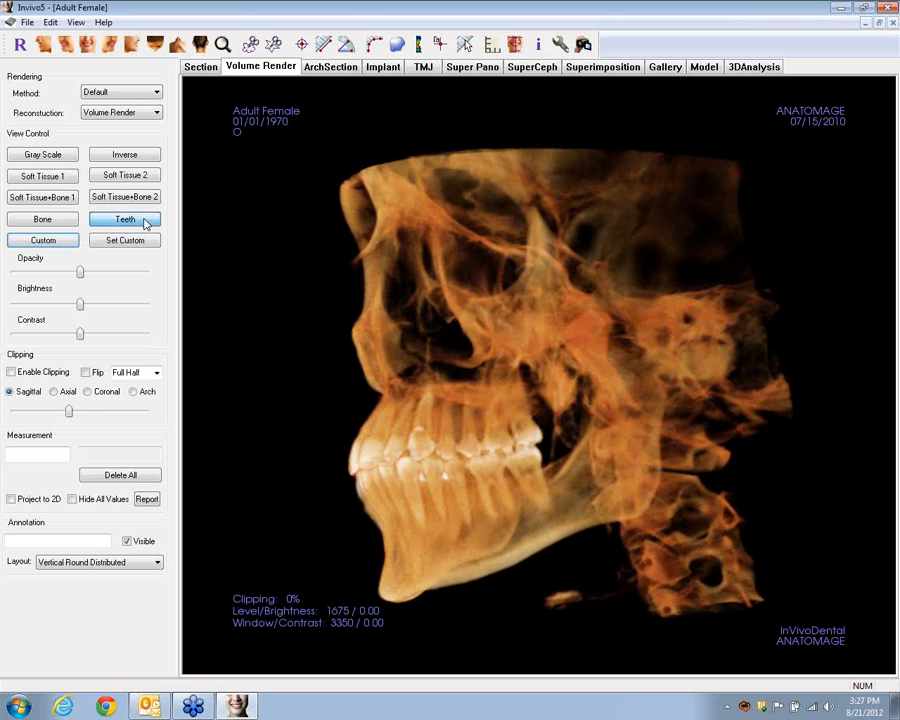
pyautogui.click(46, 243)
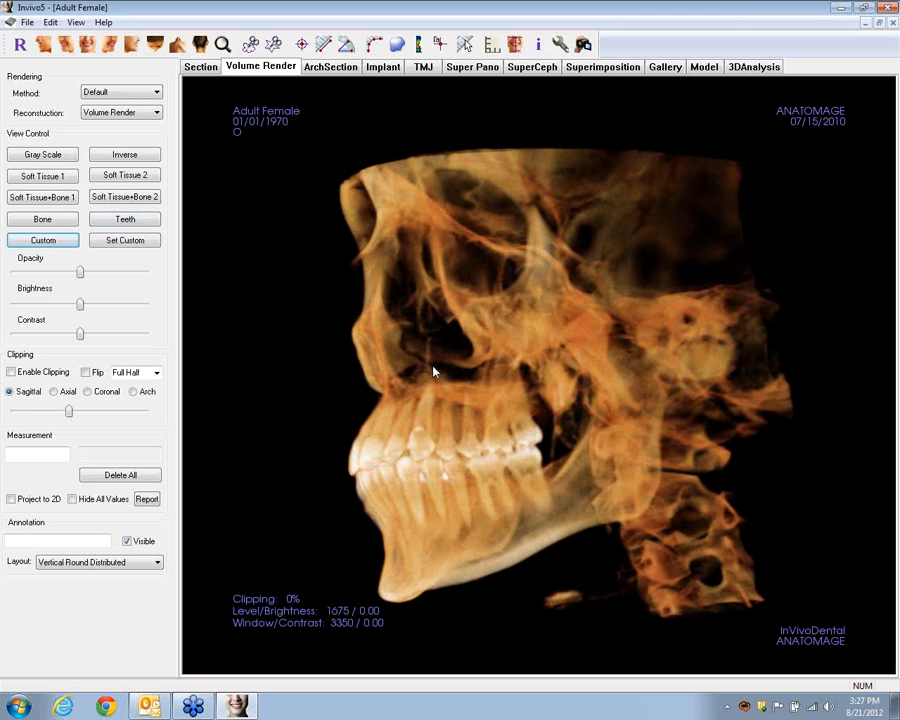
pyautogui.moveTo(436, 372); pyautogui.dragTo(628, 390)
pyautogui.moveTo(492, 398); pyautogui.dragTo(643, 386)
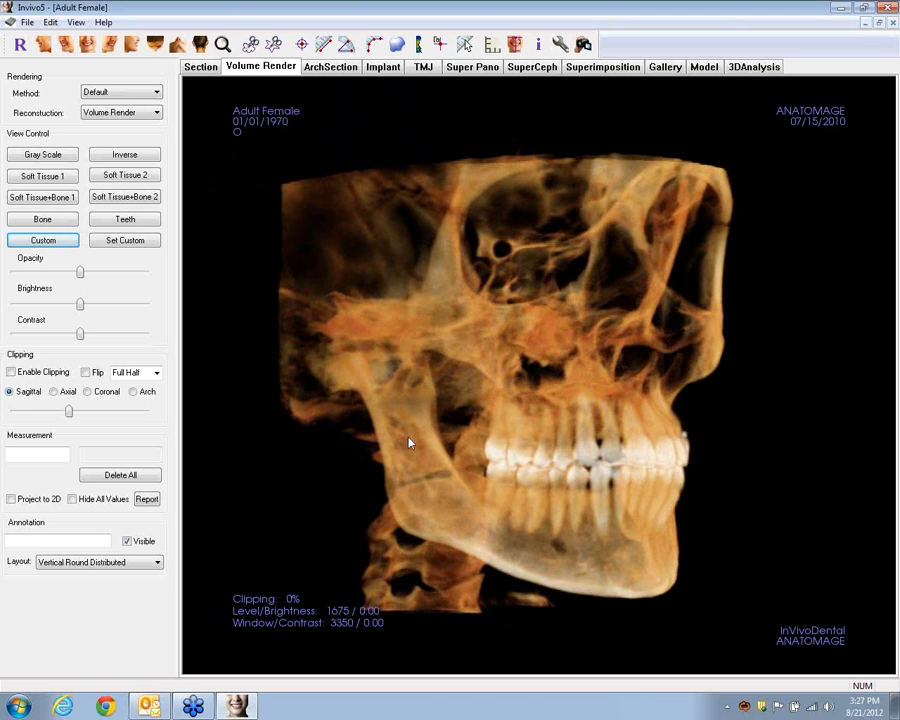
pyautogui.moveTo(568, 568); pyautogui.dragTo(679, 507)
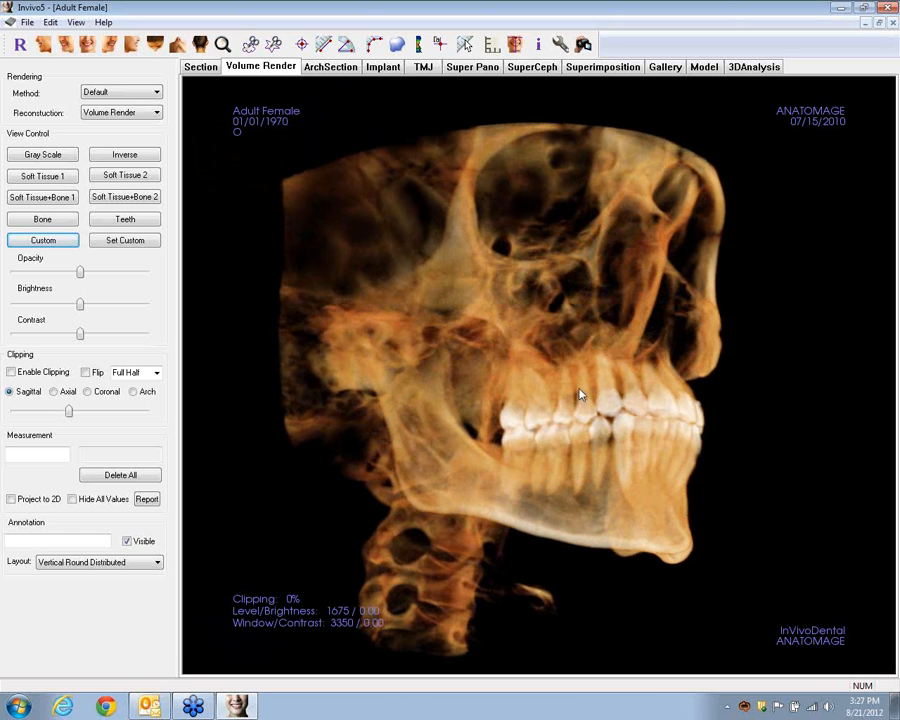
pyautogui.moveTo(580, 394); pyautogui.dragTo(494, 396)
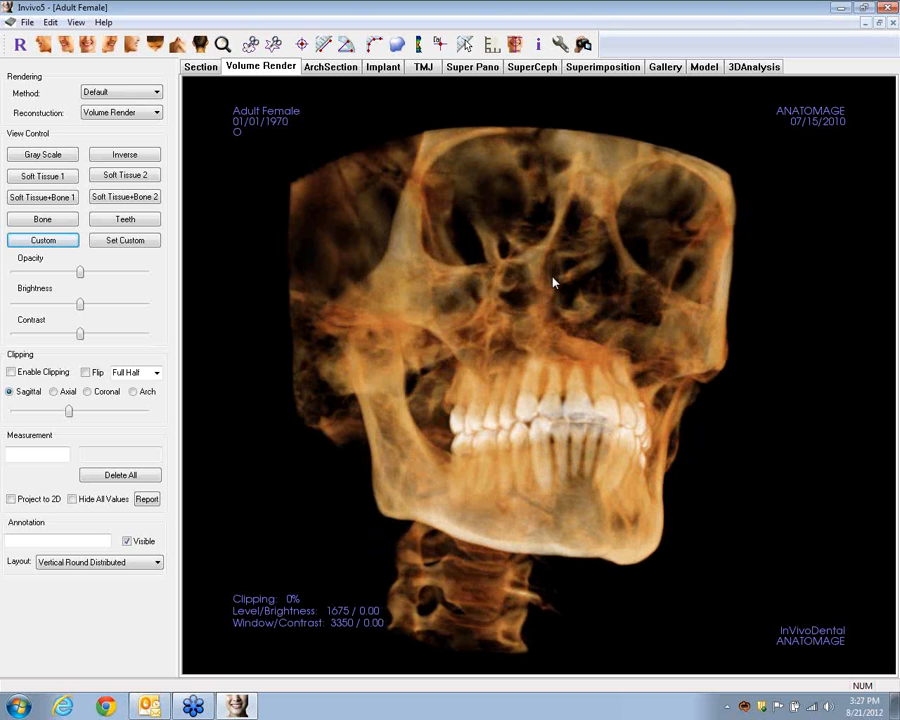
pyautogui.moveTo(545, 273); pyautogui.dragTo(474, 289)
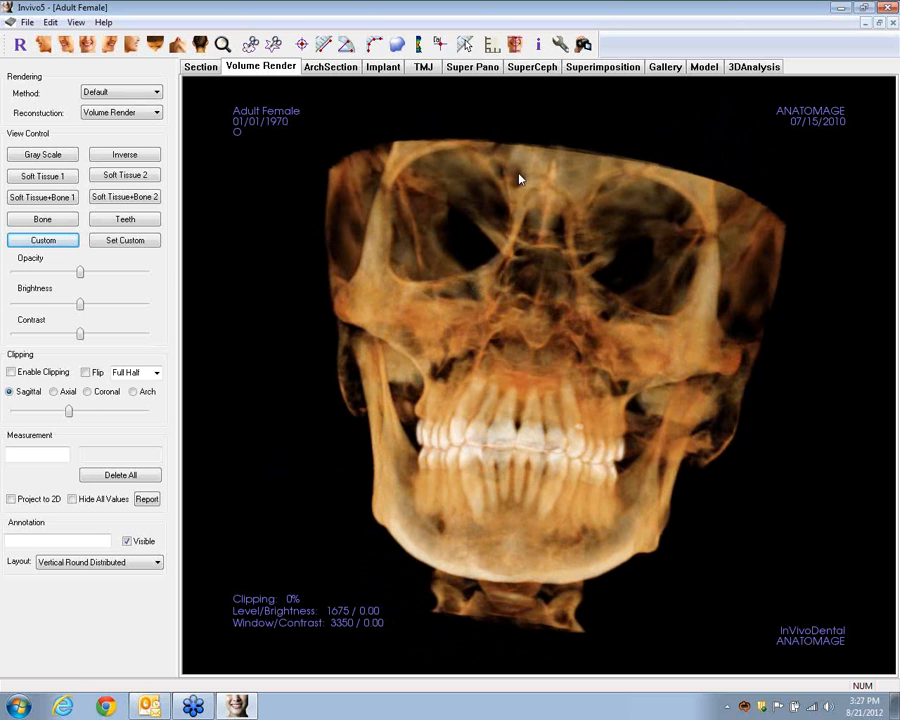
# - Place a comment marker with the default text on the patient's right cheekbone
pyautogui.click(441, 47)
pyautogui.click(370, 330)
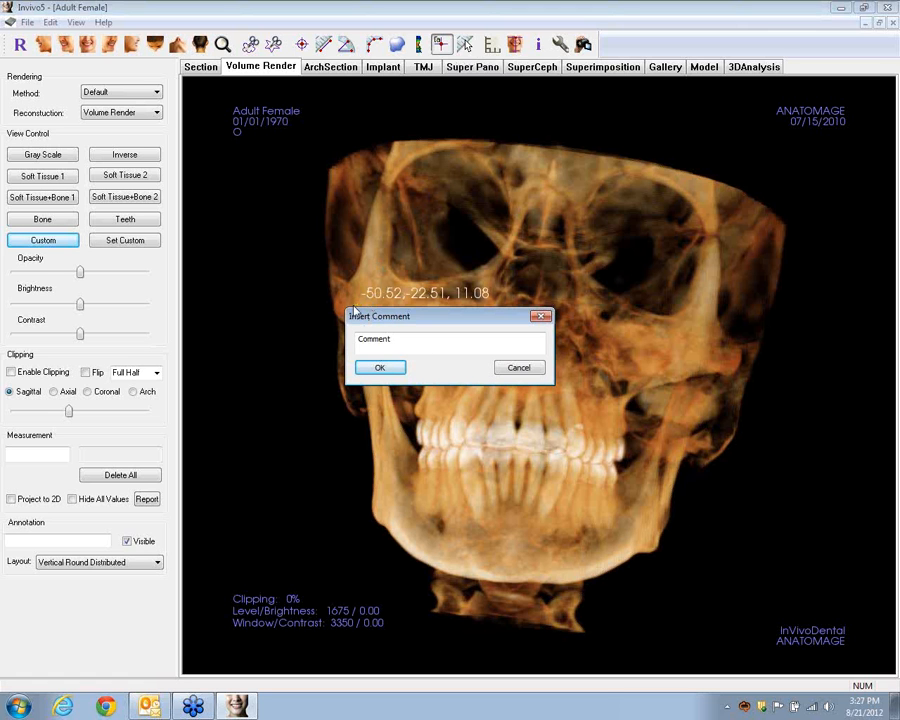
pyautogui.click(390, 367)
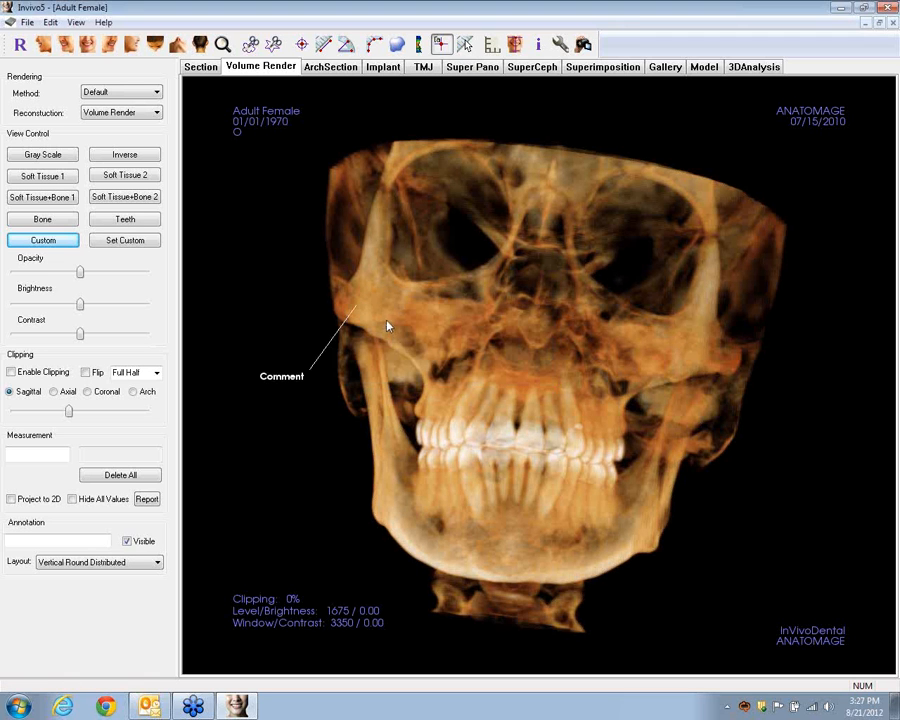
# - Select the cheekbone comment, try moving its label outward, and change its text to Note #1
pyautogui.click(299, 380)
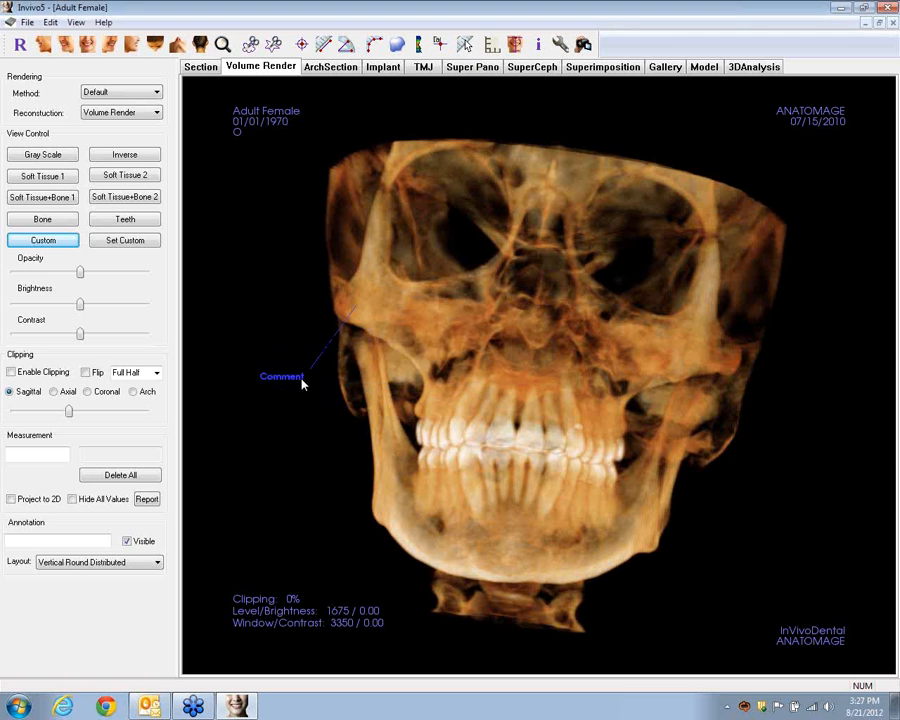
pyautogui.click(303, 382)
pyautogui.moveTo(305, 382)
pyautogui.mouseDown()
pyautogui.moveTo(259, 374)
pyautogui.moveTo(266, 366)
pyautogui.moveTo(258, 364)
pyautogui.mouseUp()
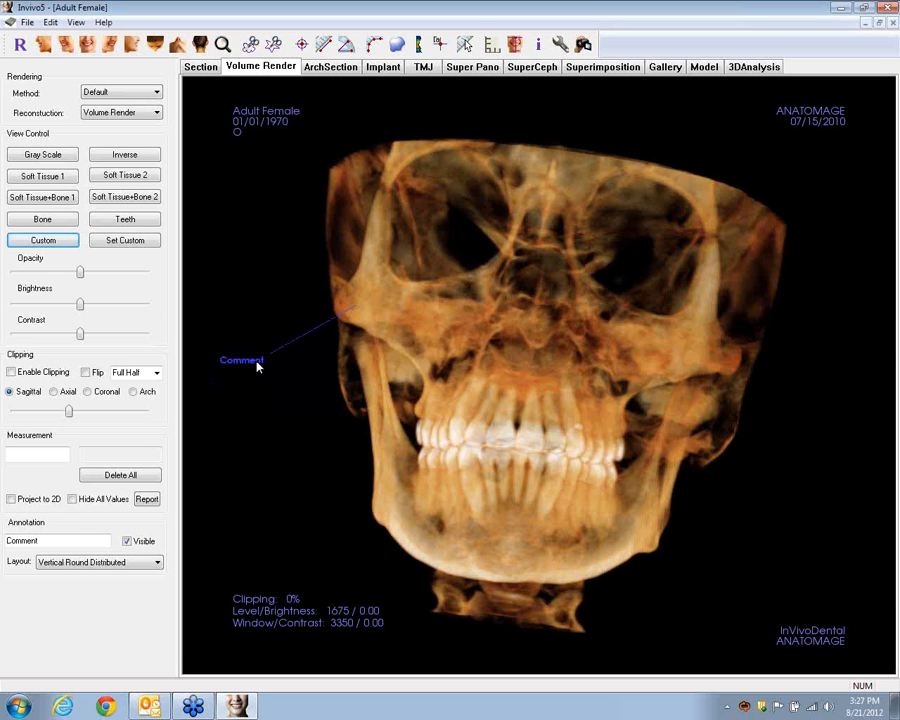
pyautogui.doubleClick(52, 541)
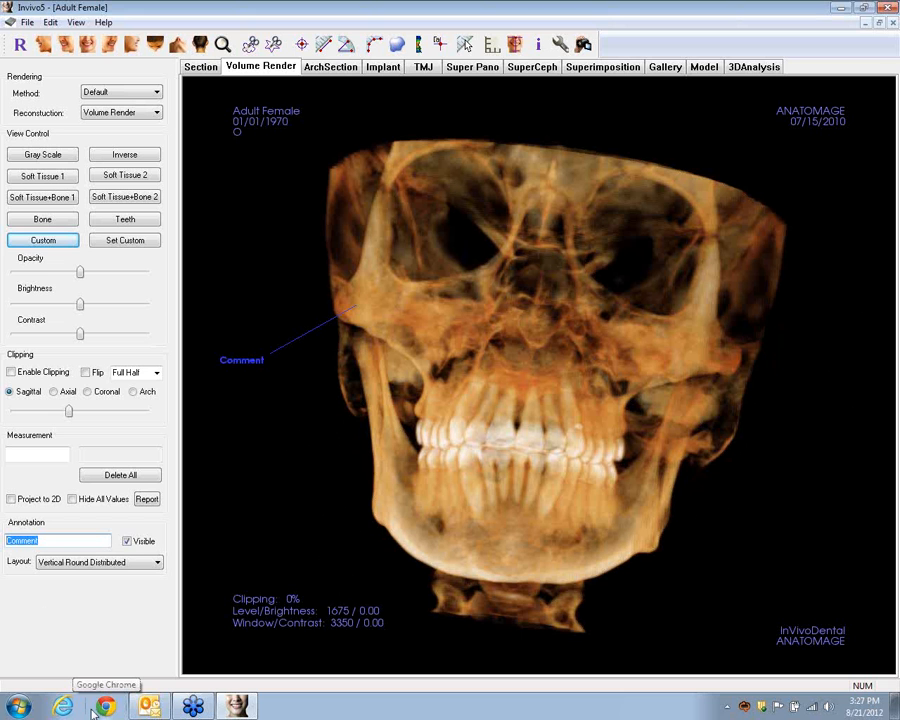
pyautogui.write('Note #1')
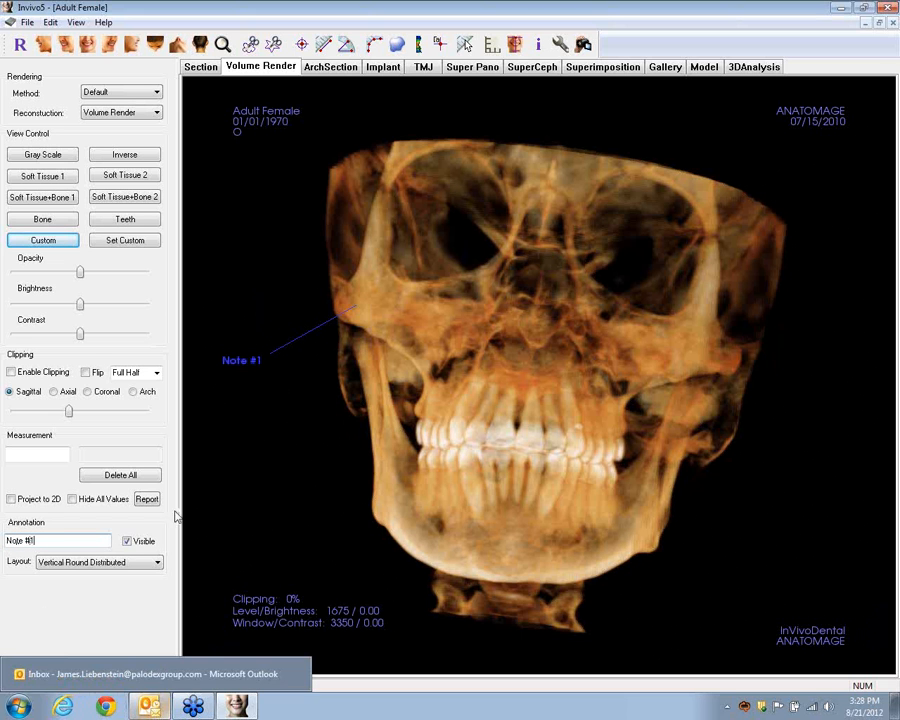
pyautogui.click(247, 486)
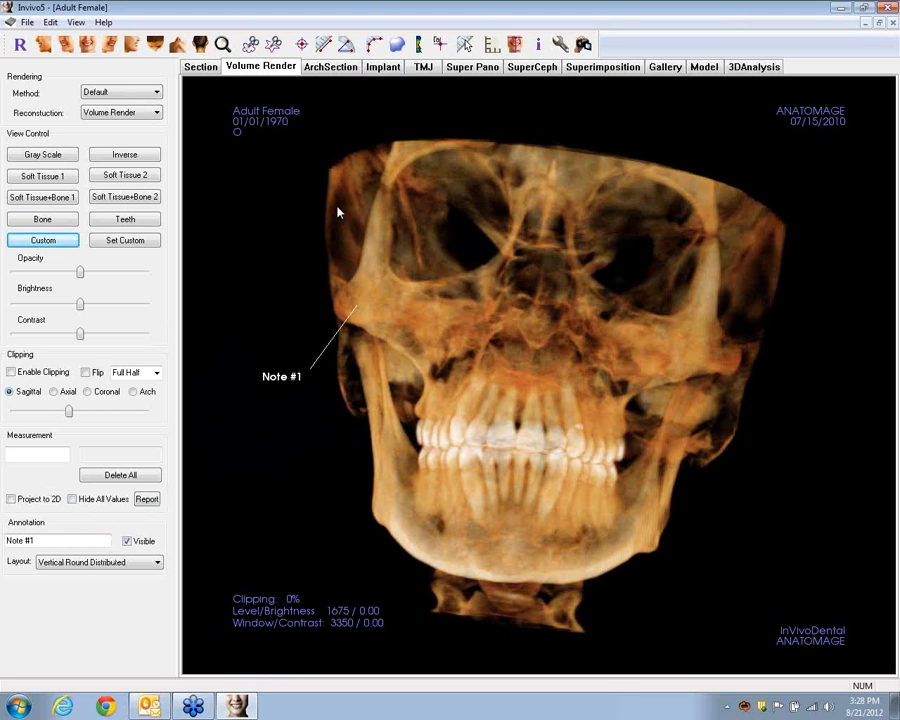
# - Add a comment marker on the nasal bridge between the eye sockets and change its text to Note #2
pyautogui.click(441, 45)
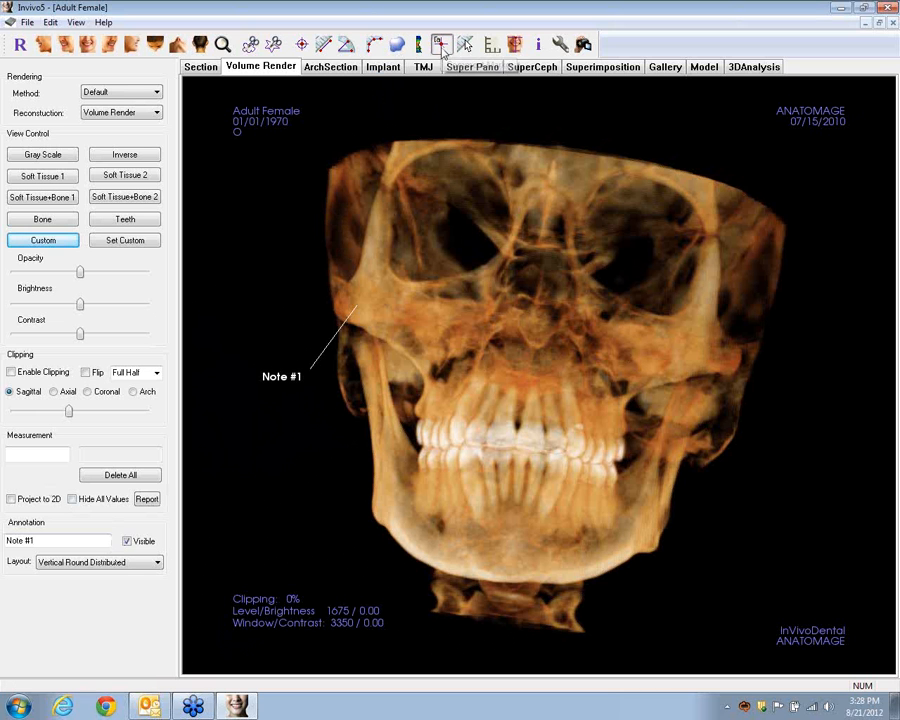
pyautogui.click(549, 212)
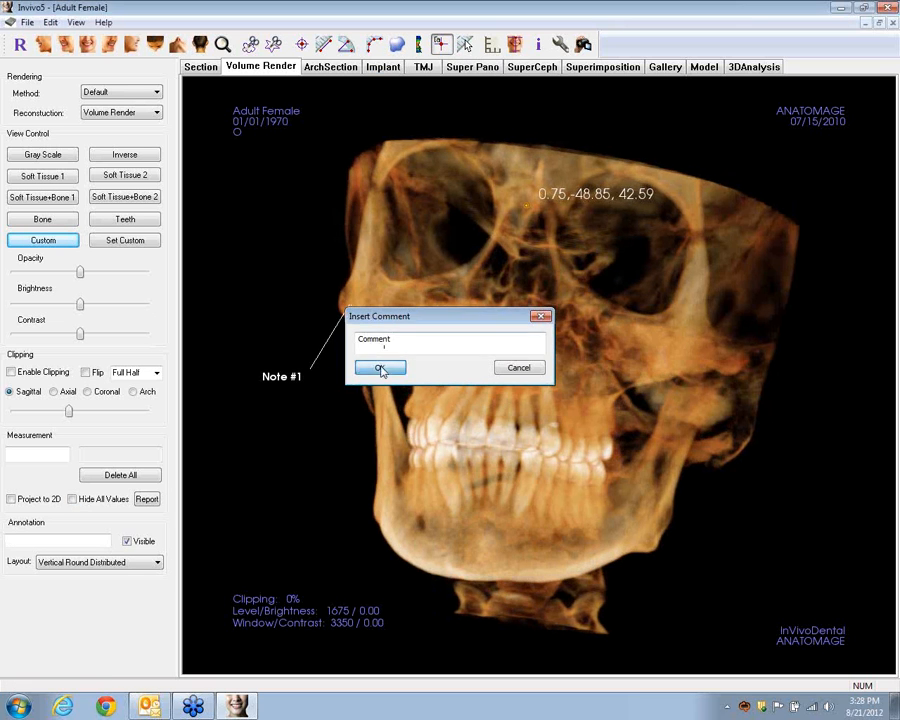
pyautogui.click(381, 370)
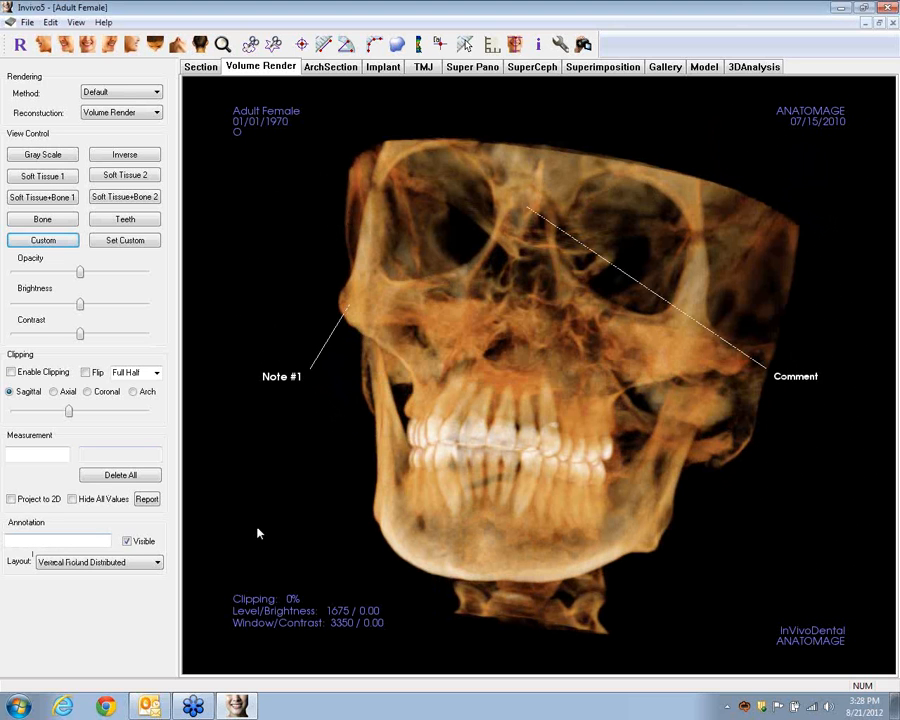
pyautogui.click(776, 376)
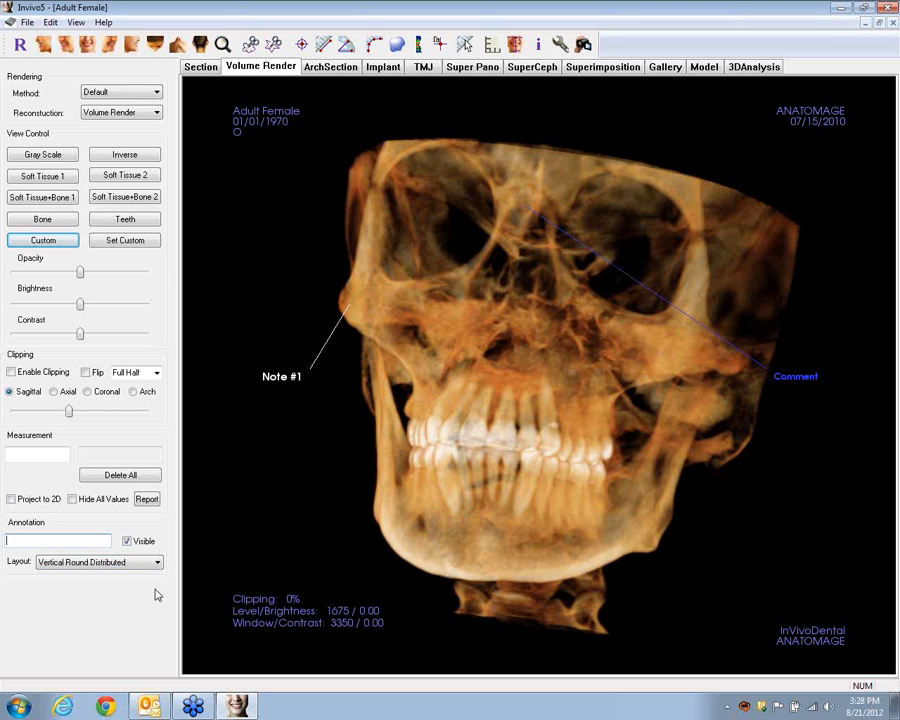
pyautogui.write('Note #2')
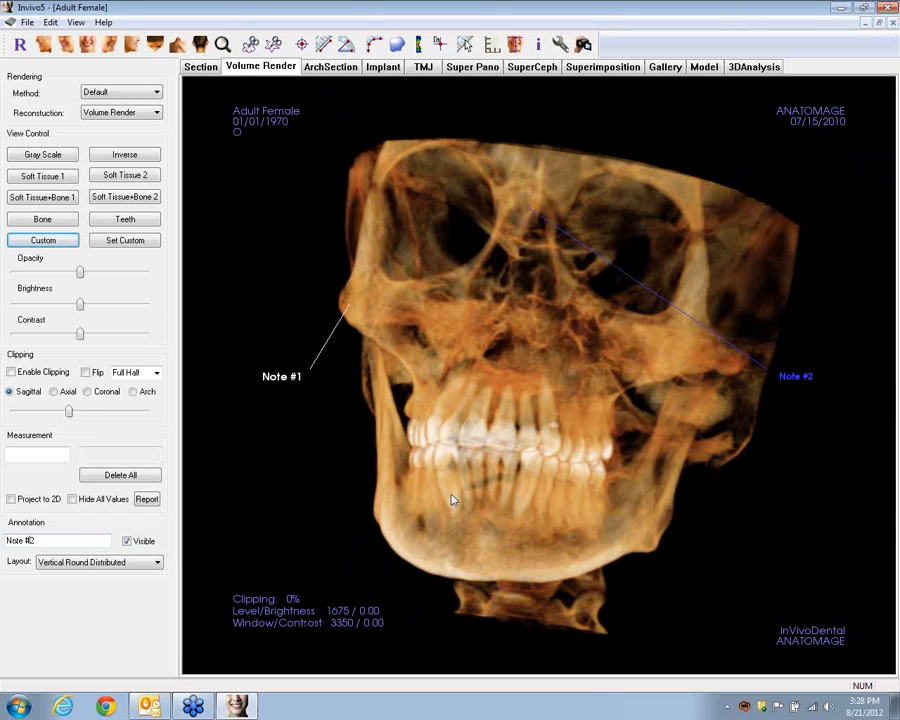
pyautogui.click(805, 405)
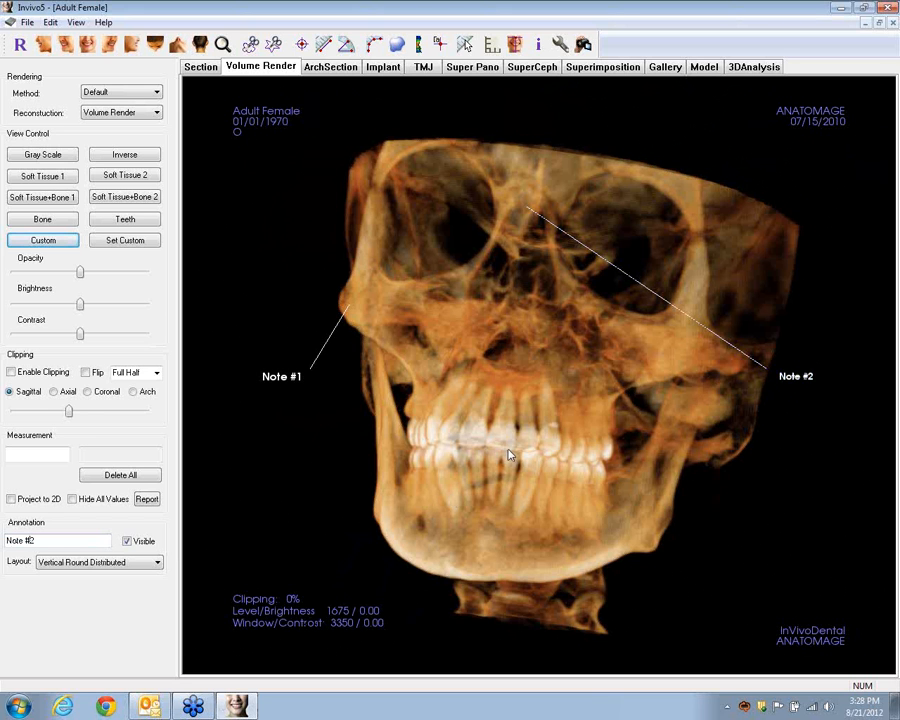
# - Add a comment marker on the front teeth with the text Tooth
pyautogui.click(441, 44)
pyautogui.click(510, 445)
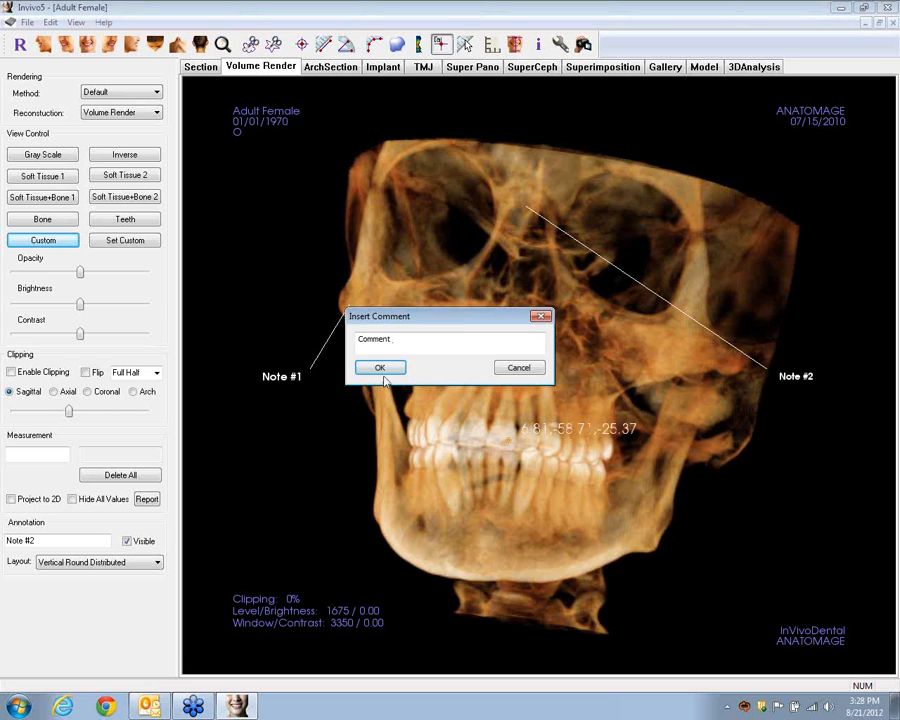
pyautogui.moveTo(398, 339); pyautogui.dragTo(340, 345)
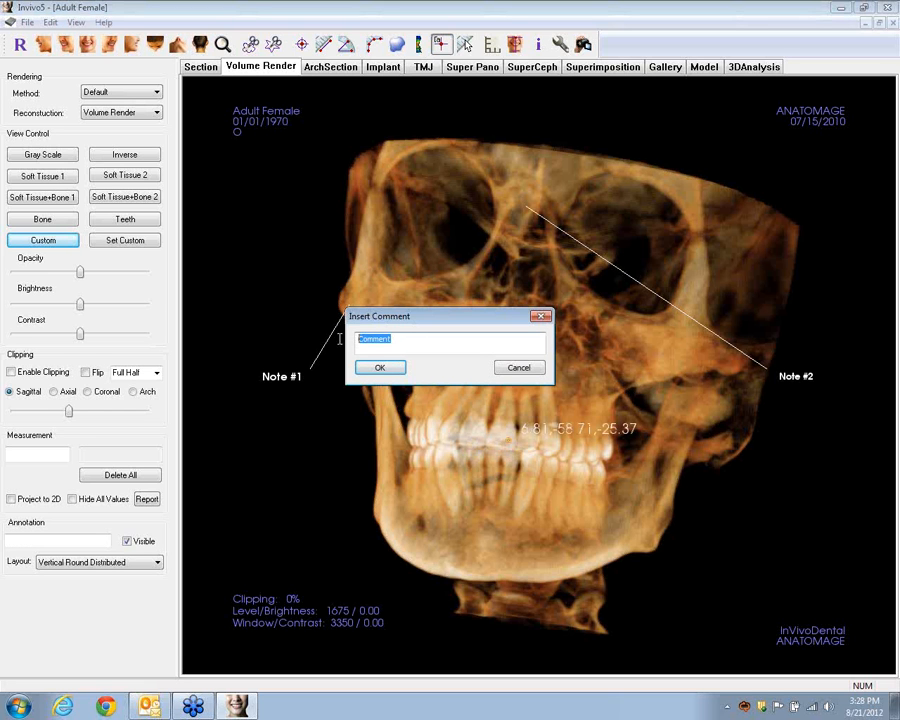
pyautogui.write('Tooth')
pyautogui.click(375, 367)
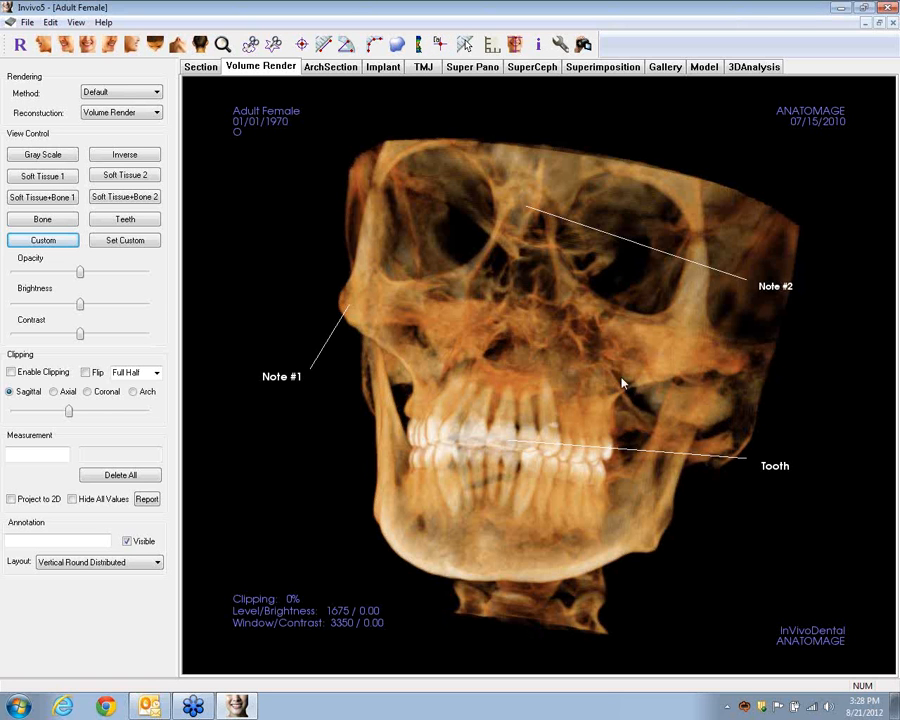
# - Add a comment marker at the roots of the lower front teeth with the text Root
pyautogui.click(441, 44)
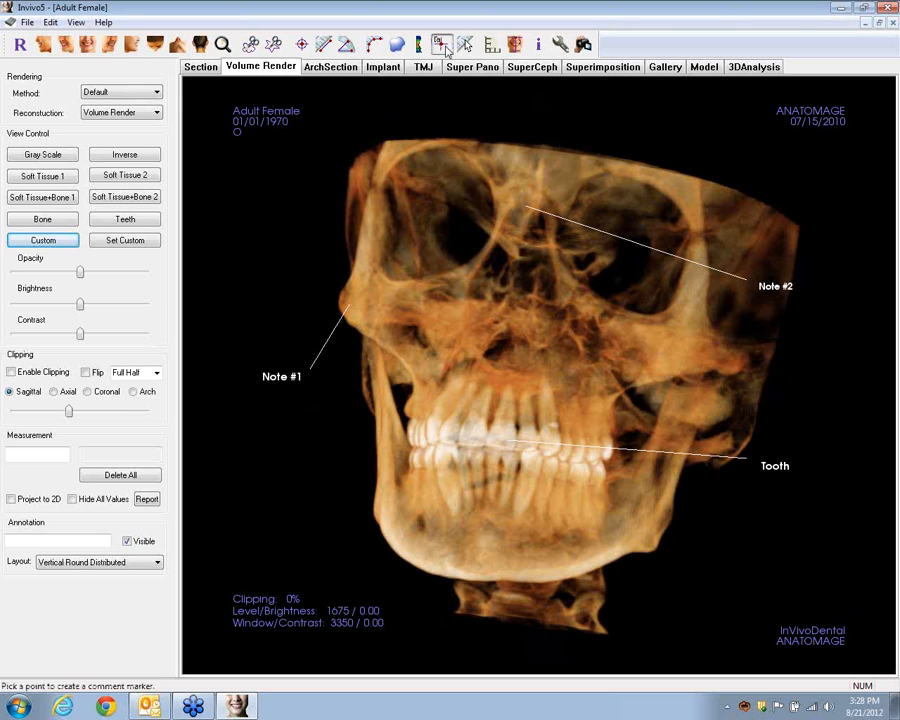
pyautogui.click(455, 518)
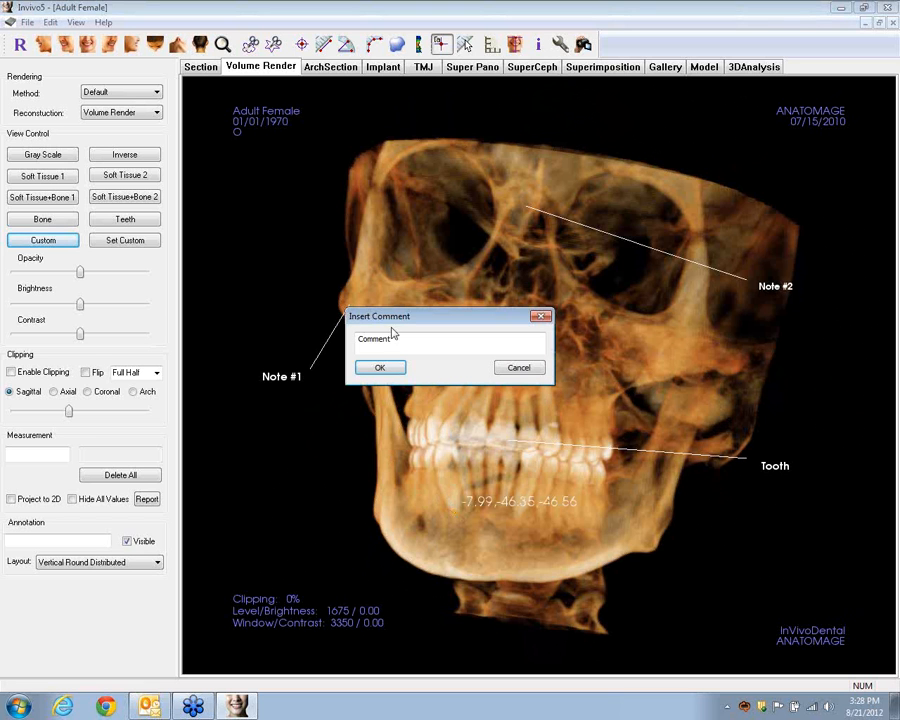
pyautogui.moveTo(395, 341); pyautogui.dragTo(348, 343)
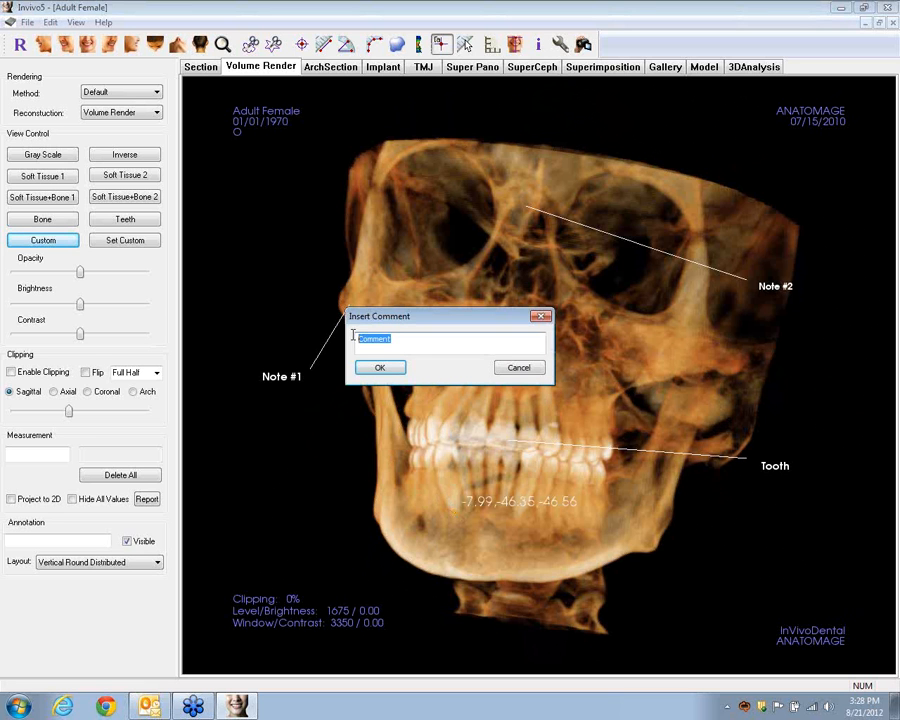
pyautogui.write('Root')
pyautogui.click(381, 367)
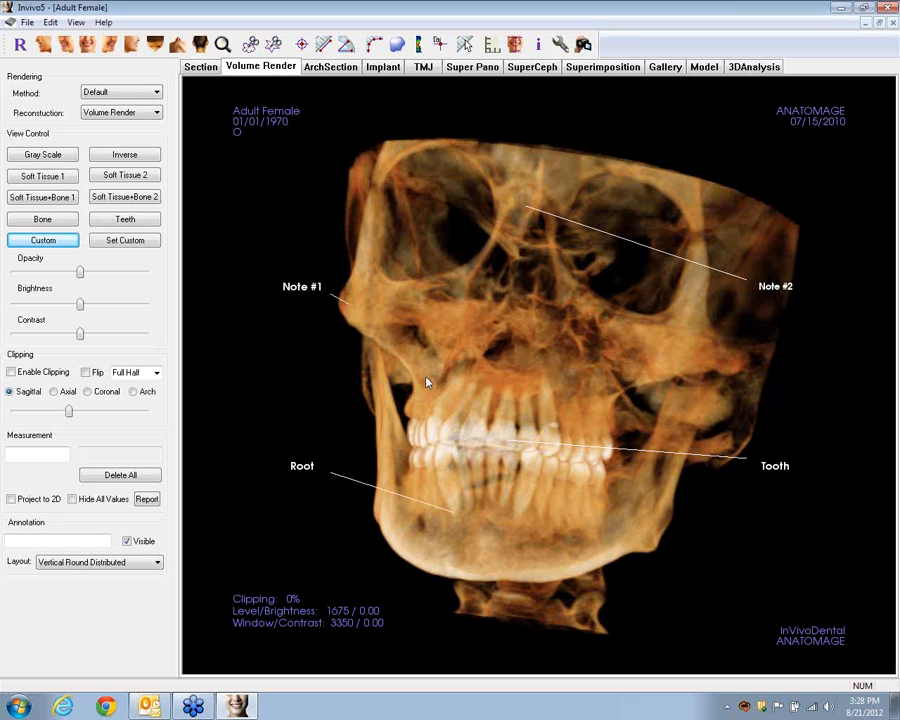
# - Add a comment marker on the upper rim of the patient's right orbit with the text Eye socket
pyautogui.click(441, 44)
pyautogui.click(391, 178)
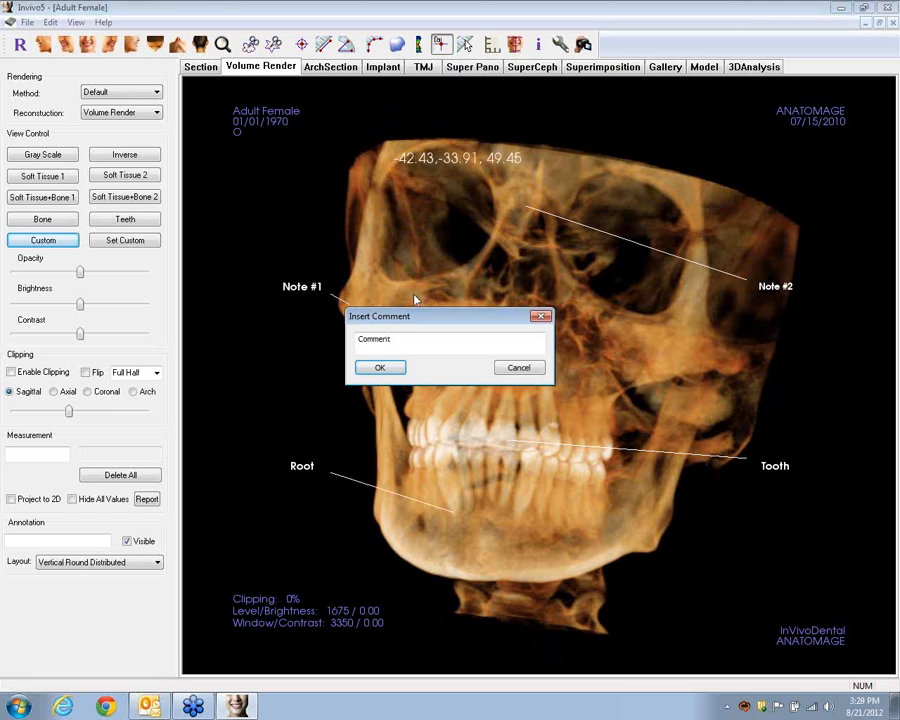
pyautogui.doubleClick(374, 340)
pyautogui.write('E')
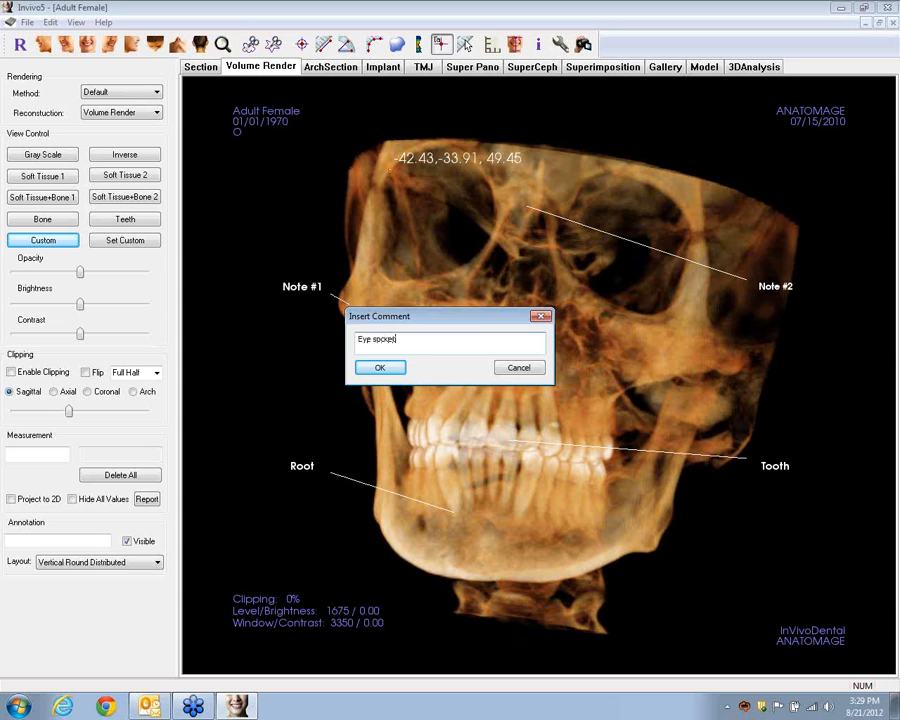
pyautogui.write('ye socket')
pyautogui.press('Return')
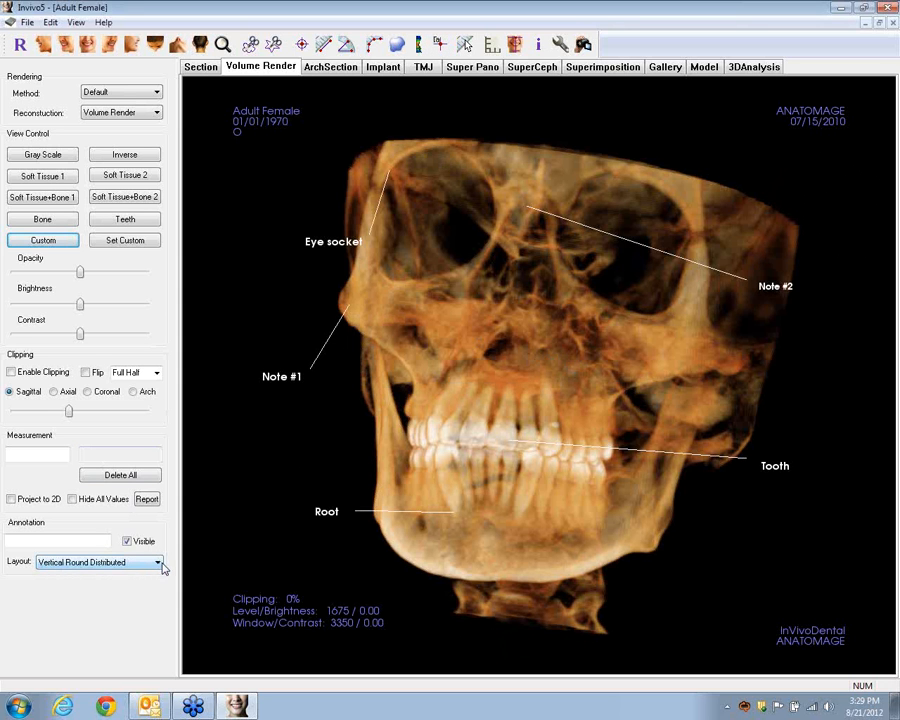
# - Try the Horizontal and Stick To Point annotation layouts while viewing the skull from different angles
pyautogui.moveTo(500, 366); pyautogui.dragTo(646, 376)
pyautogui.moveTo(555, 413); pyautogui.dragTo(621, 326)
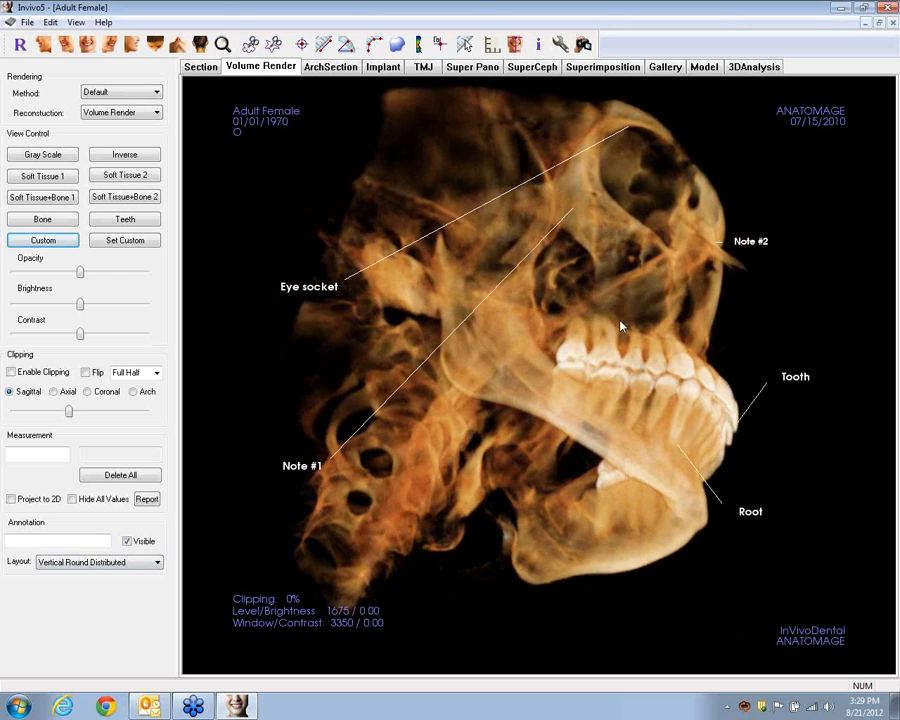
pyautogui.moveTo(587, 421); pyautogui.dragTo(580, 338)
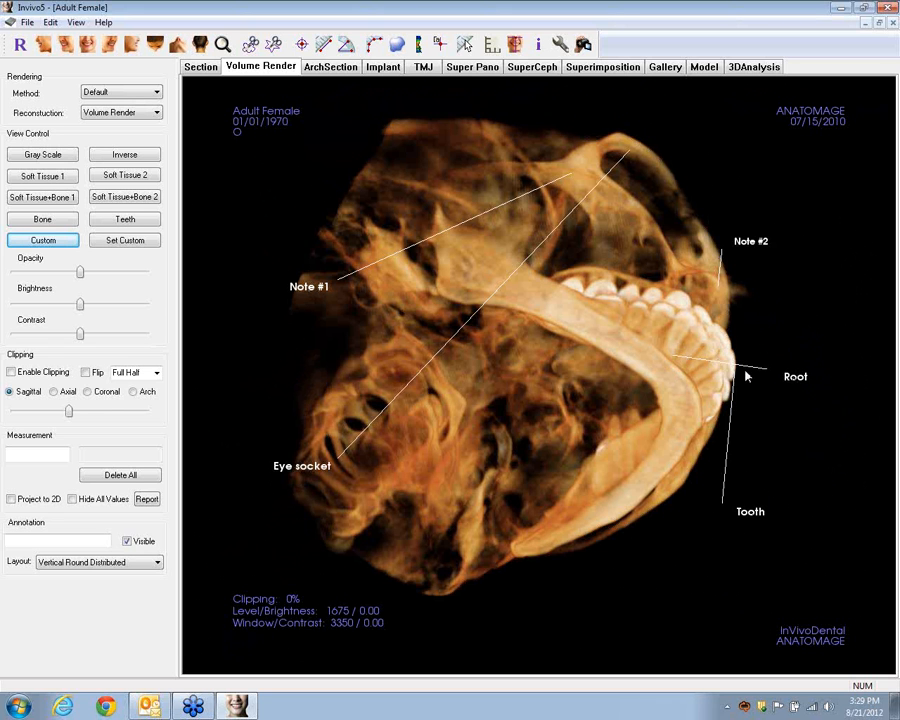
pyautogui.click(157, 562)
pyautogui.click(84, 576)
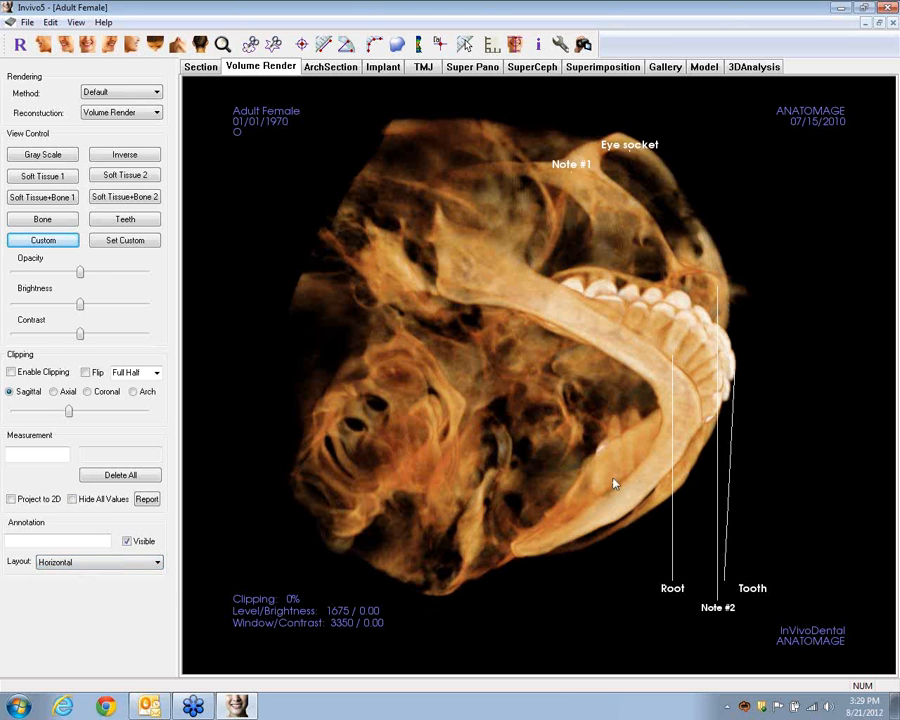
pyautogui.click(158, 565)
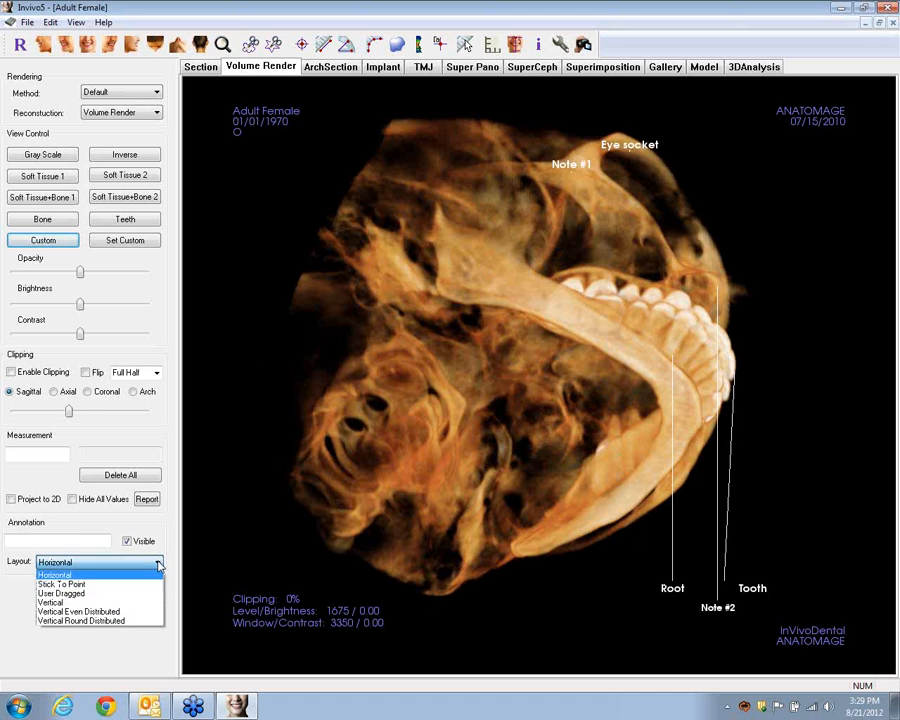
pyautogui.click(73, 586)
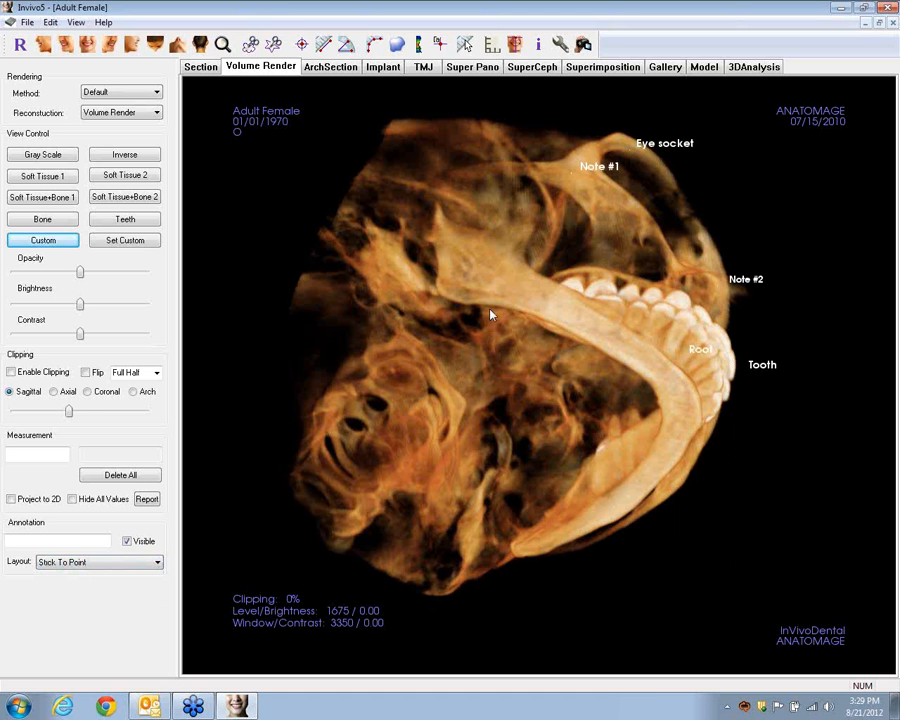
pyautogui.moveTo(418, 346)
pyautogui.mouseDown()
pyautogui.moveTo(328, 364)
pyautogui.moveTo(338, 367)
pyautogui.mouseUp()
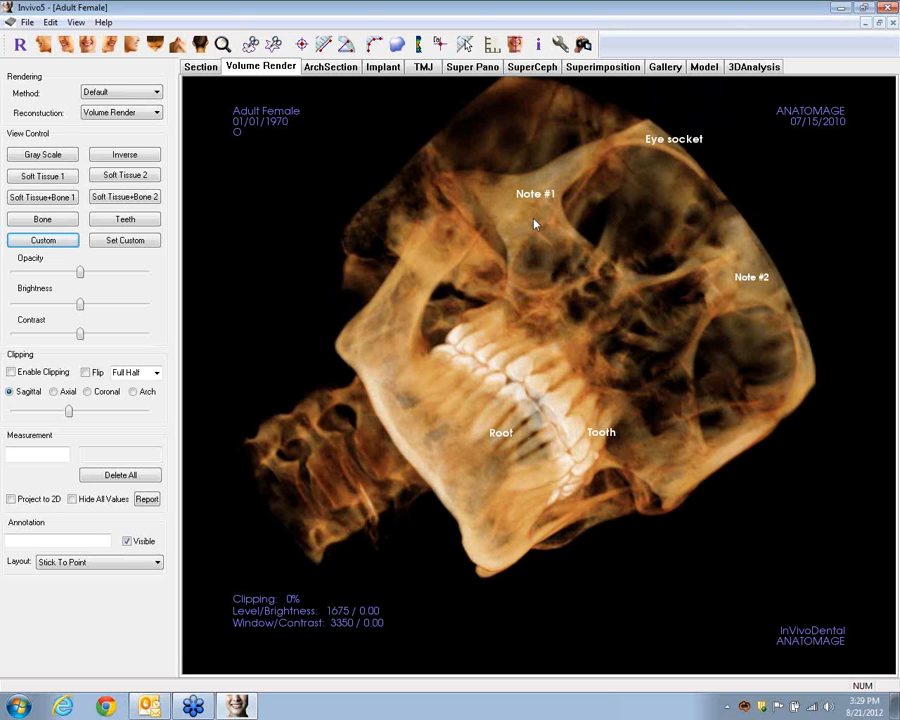
# - Set the annotation layout back to Vertical Round Distributed and inspect the labels from other angles
pyautogui.click(155, 562)
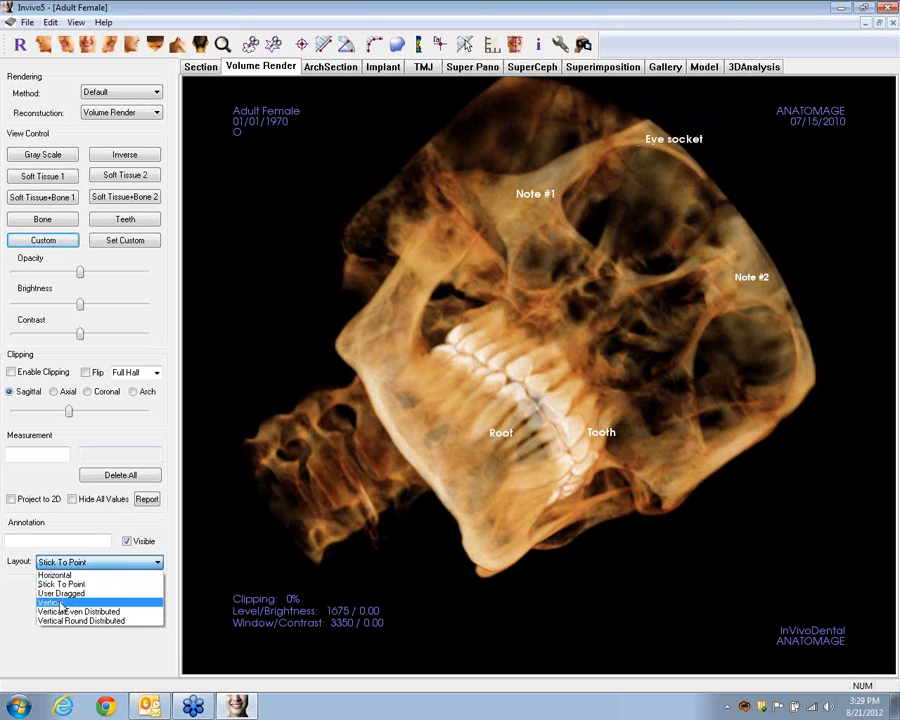
pyautogui.click(92, 620)
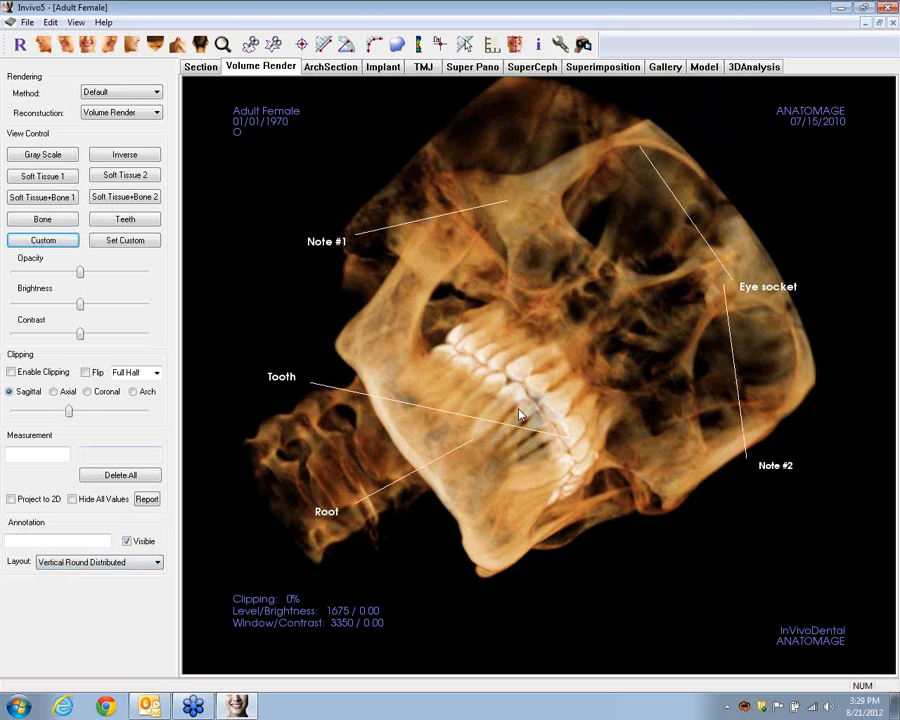
pyautogui.moveTo(478, 376); pyautogui.dragTo(283, 410)
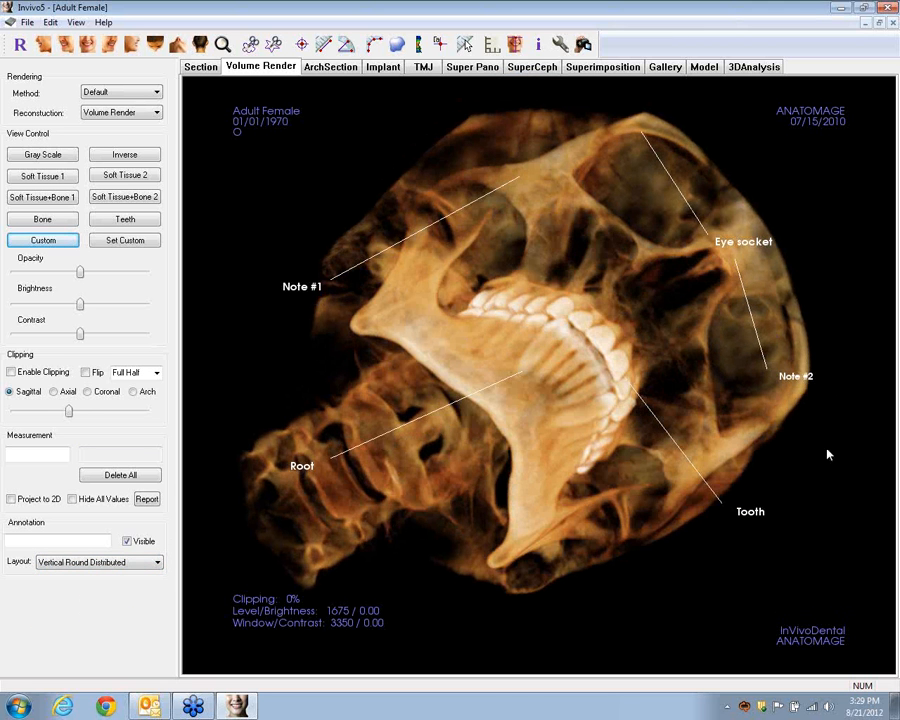
pyautogui.moveTo(522, 454); pyautogui.dragTo(407, 272)
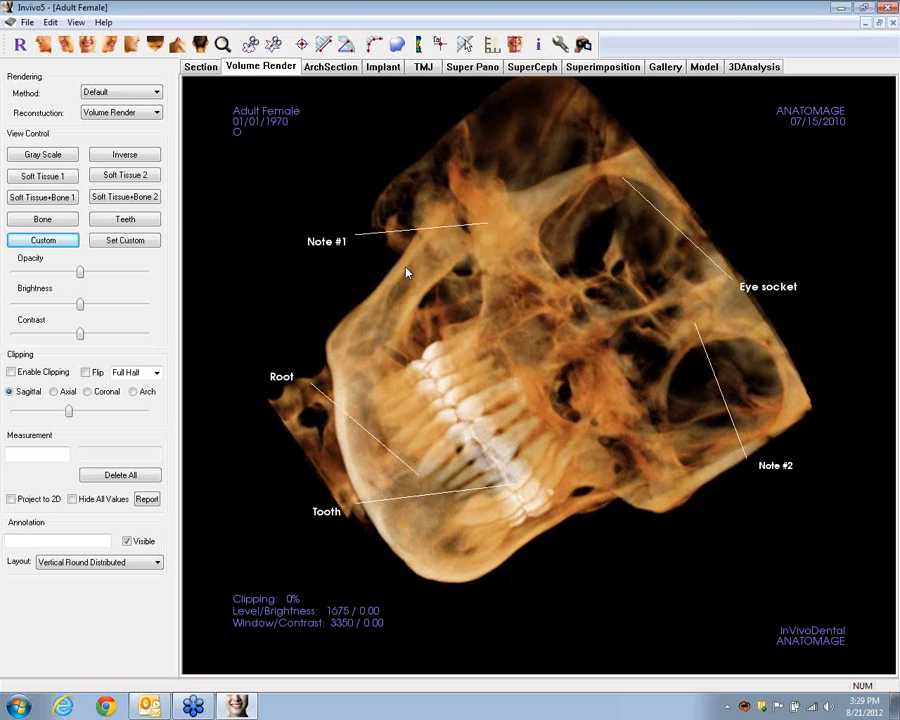
# - In the front view, try repositioning the Root, Note #2, Eye socket and Note #1 labels outward beside their anatomy to uncross the leader lines
pyautogui.click(156, 45)
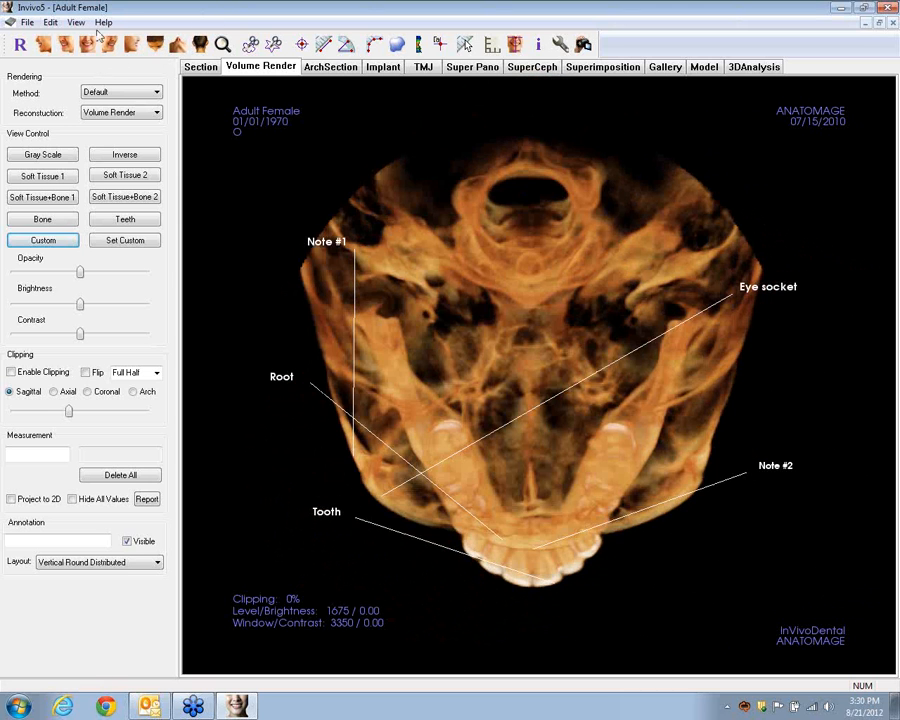
pyautogui.click(88, 47)
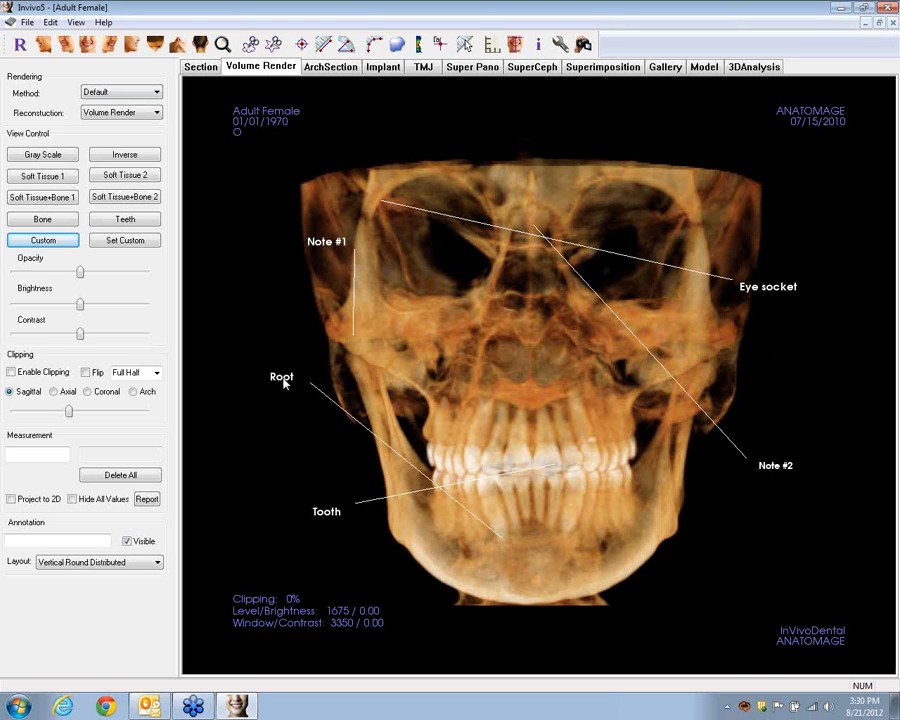
pyautogui.moveTo(285, 383)
pyautogui.mouseDown()
pyautogui.moveTo(681, 562)
pyautogui.moveTo(715, 565)
pyautogui.mouseUp()
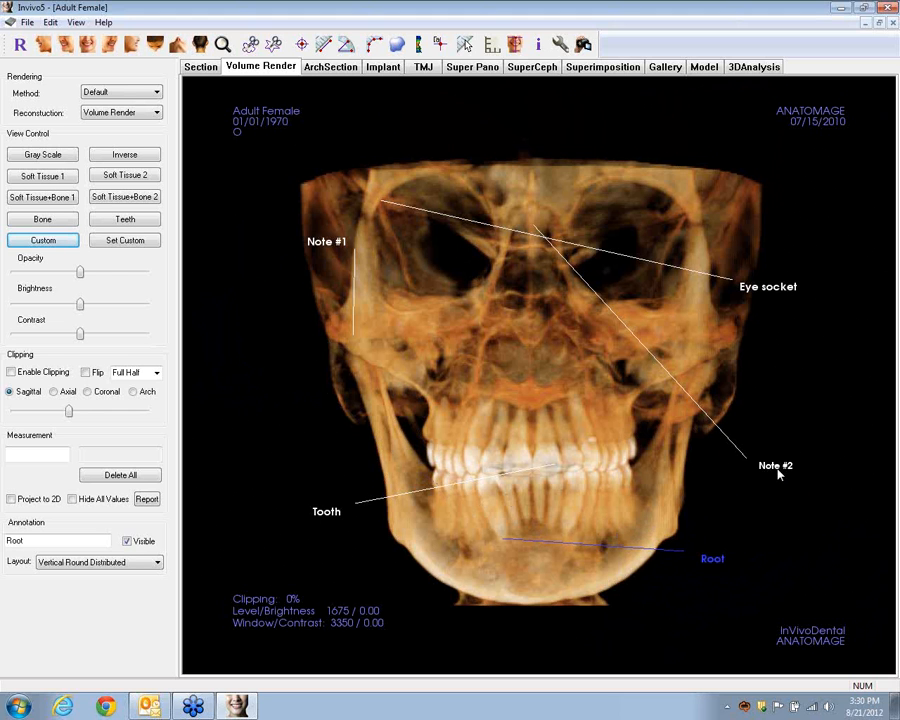
pyautogui.moveTo(778, 474); pyautogui.dragTo(755, 172)
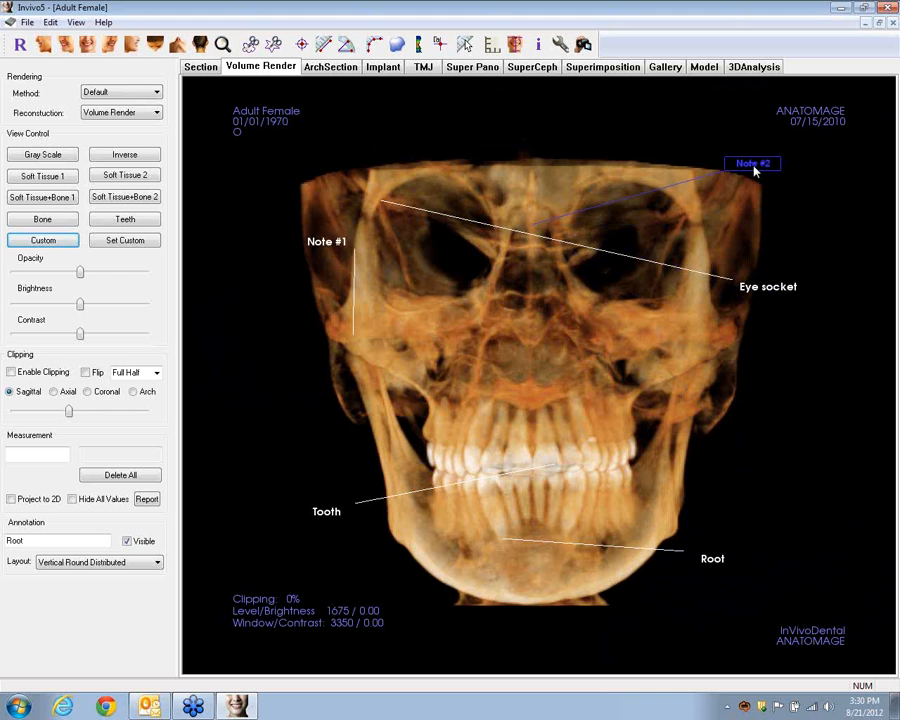
pyautogui.moveTo(773, 292); pyautogui.dragTo(270, 204)
pyautogui.moveTo(346, 241); pyautogui.dragTo(255, 328)
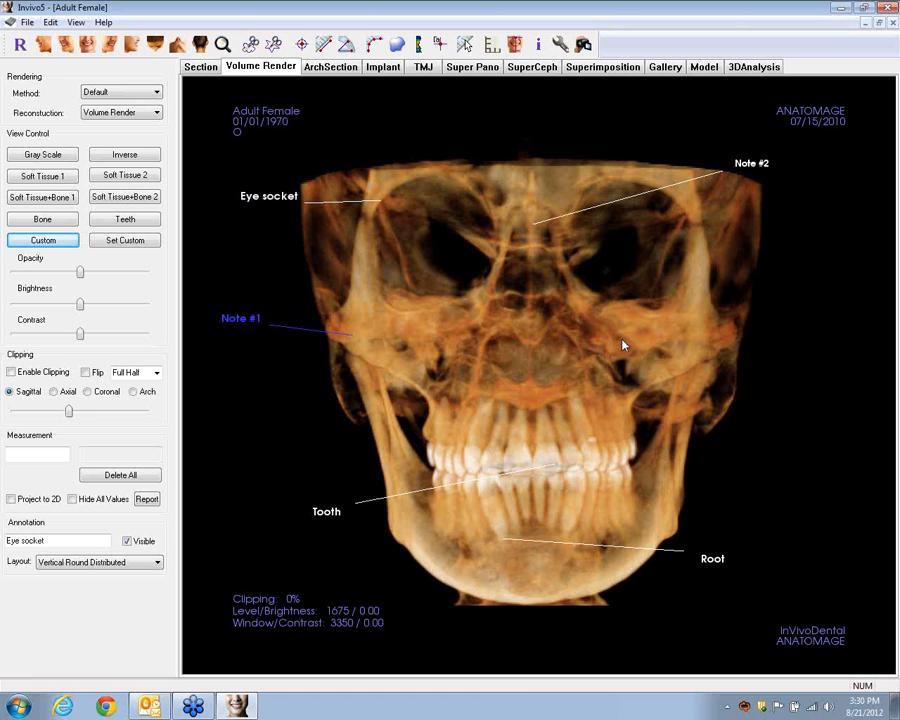
pyautogui.moveTo(622, 345); pyautogui.dragTo(704, 341)
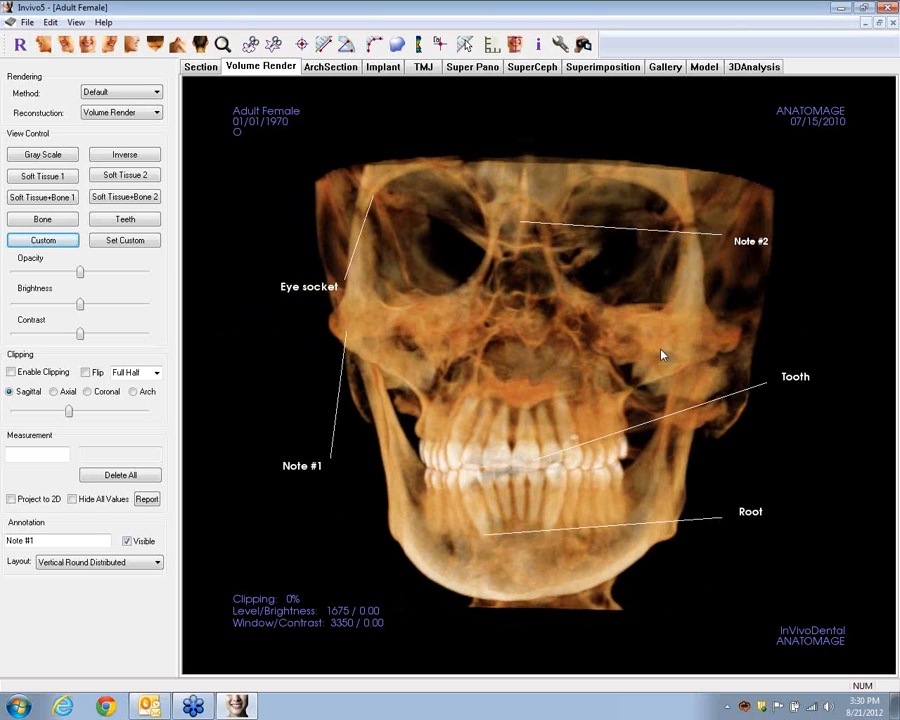
# - Overlay the measurement grid on the skull and cycle it through the sagittal, coronal and axial planes
pyautogui.click(492, 44)
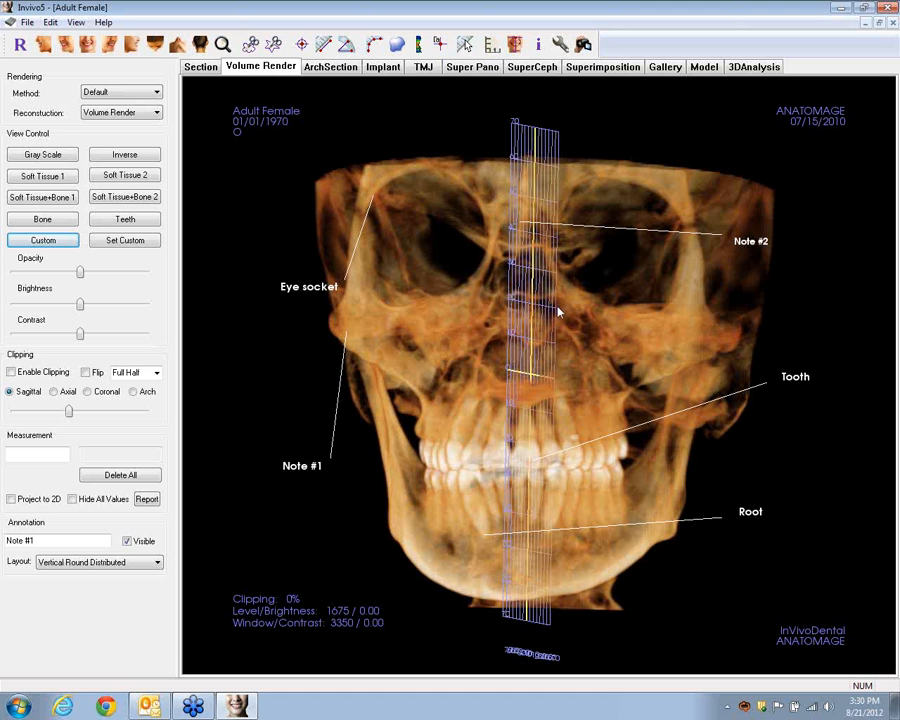
pyautogui.moveTo(548, 357); pyautogui.dragTo(587, 354)
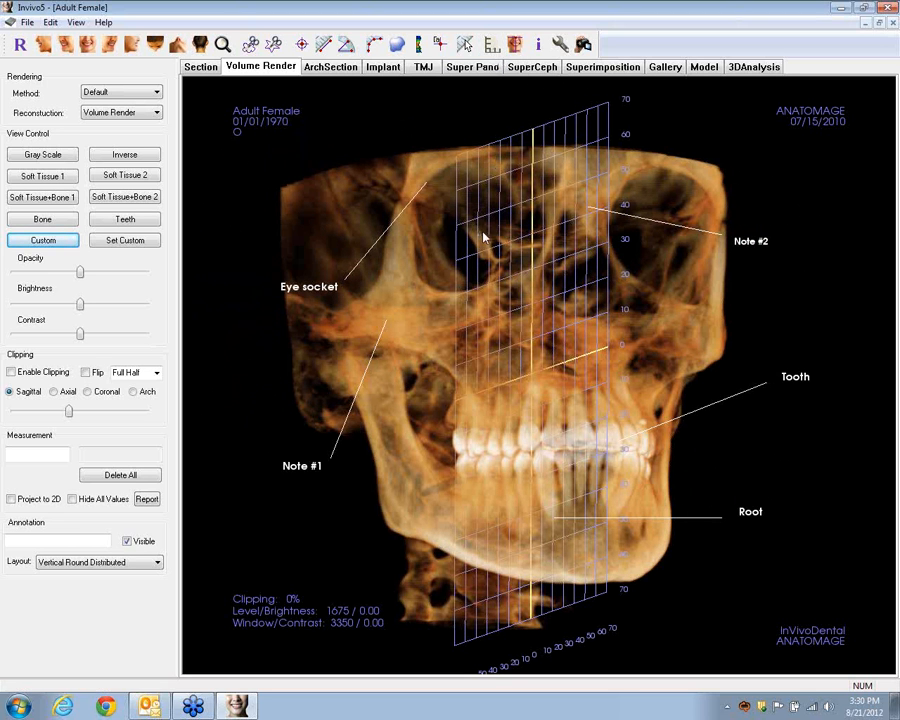
pyautogui.moveTo(488, 237)
pyautogui.mouseDown()
pyautogui.moveTo(619, 243)
pyautogui.moveTo(491, 244)
pyautogui.mouseUp()
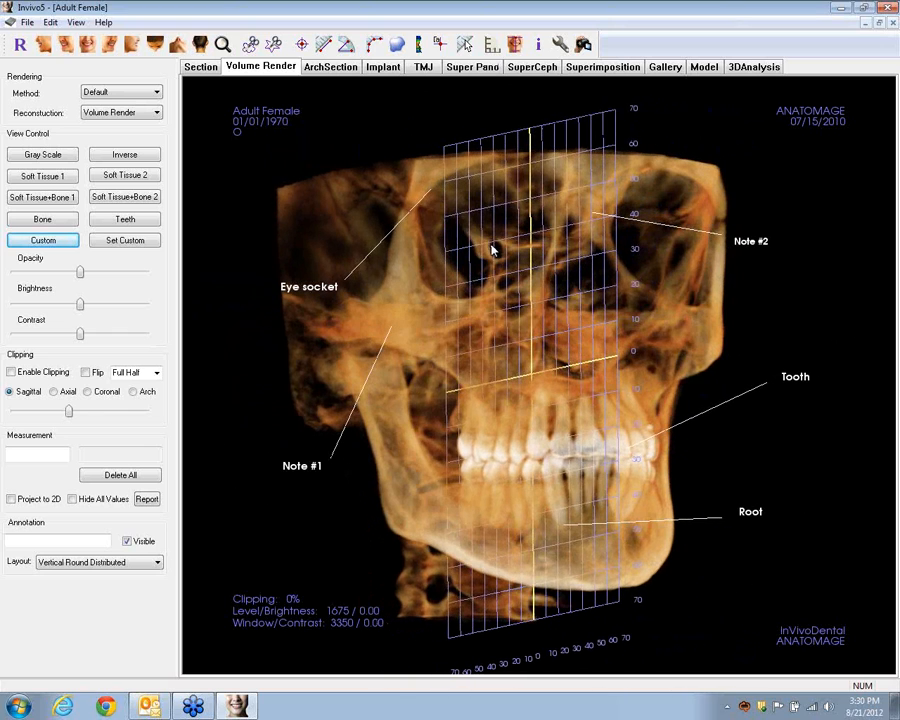
pyautogui.click(491, 44)
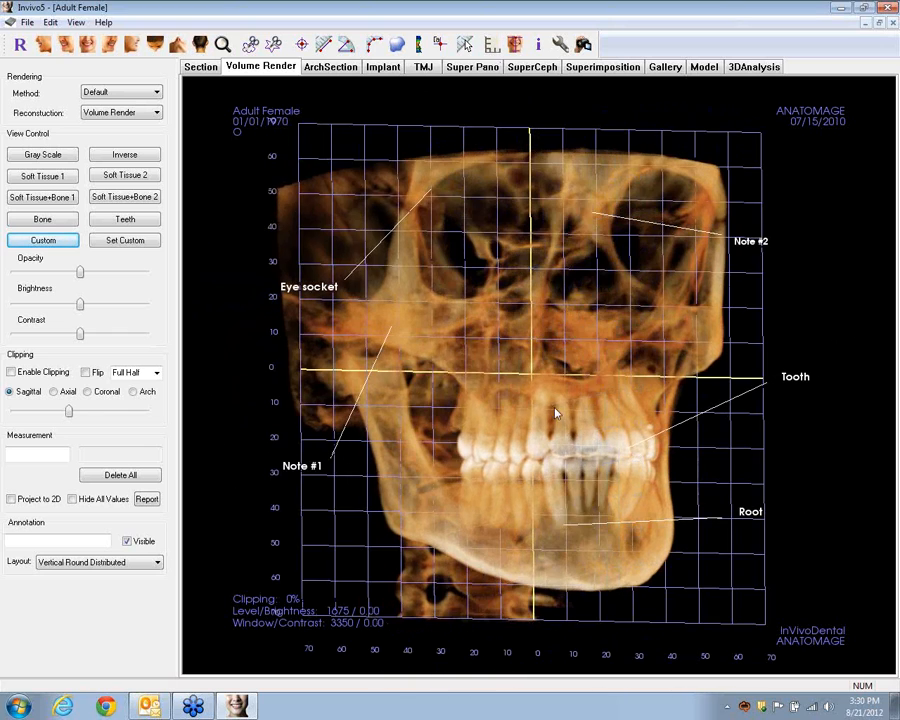
pyautogui.moveTo(555, 408); pyautogui.dragTo(528, 408)
pyautogui.click(491, 45)
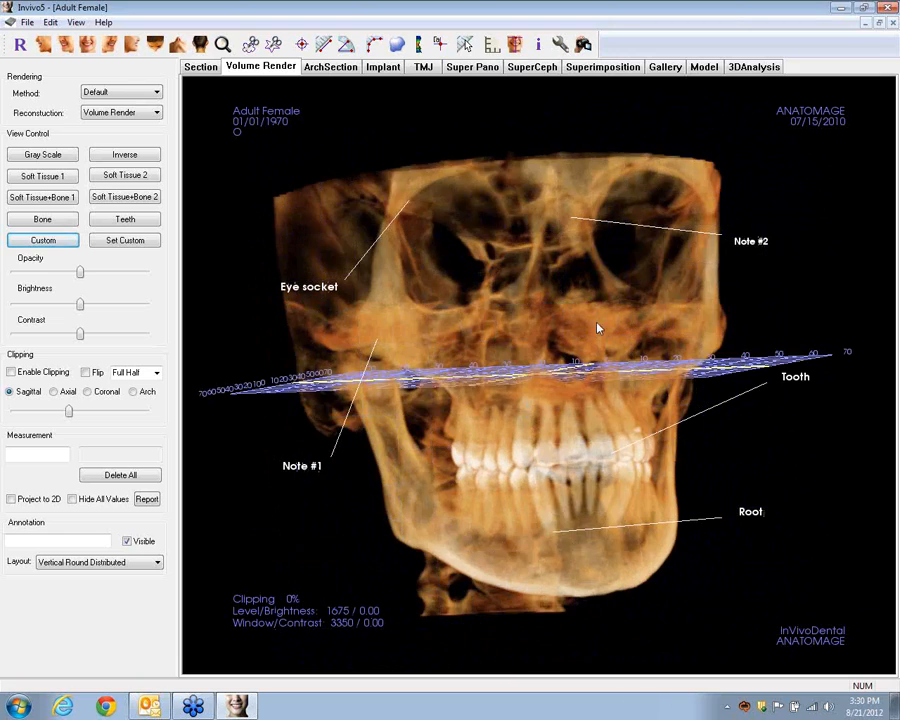
pyautogui.moveTo(601, 338); pyautogui.dragTo(632, 320)
# - Change the grid overlay to the vertical ruler and inspect it with the skull rotated and magnified
pyautogui.click(491, 45)
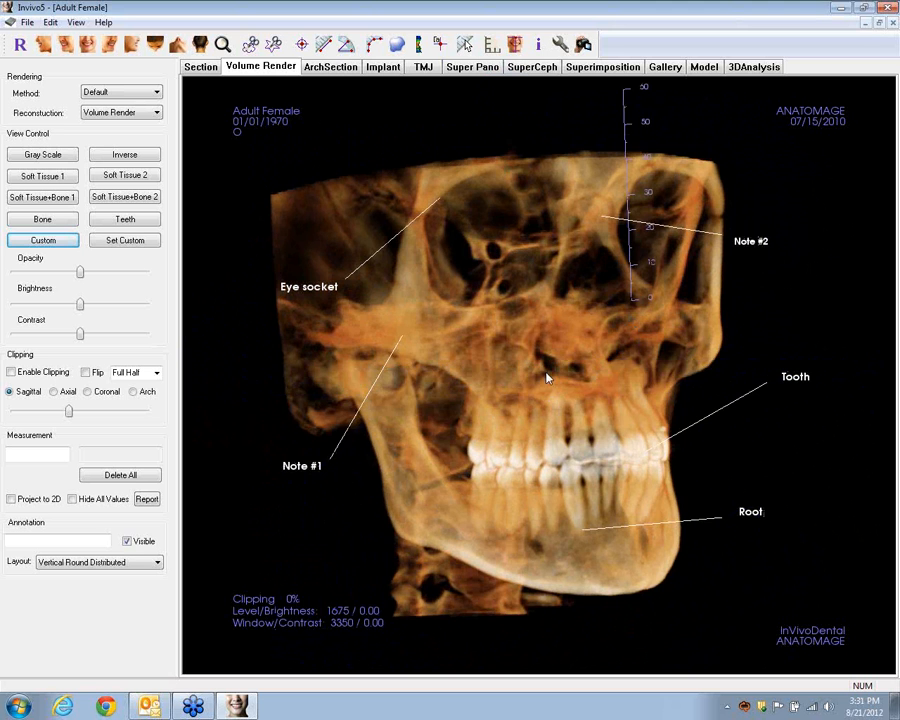
pyautogui.moveTo(573, 382); pyautogui.dragTo(674, 379)
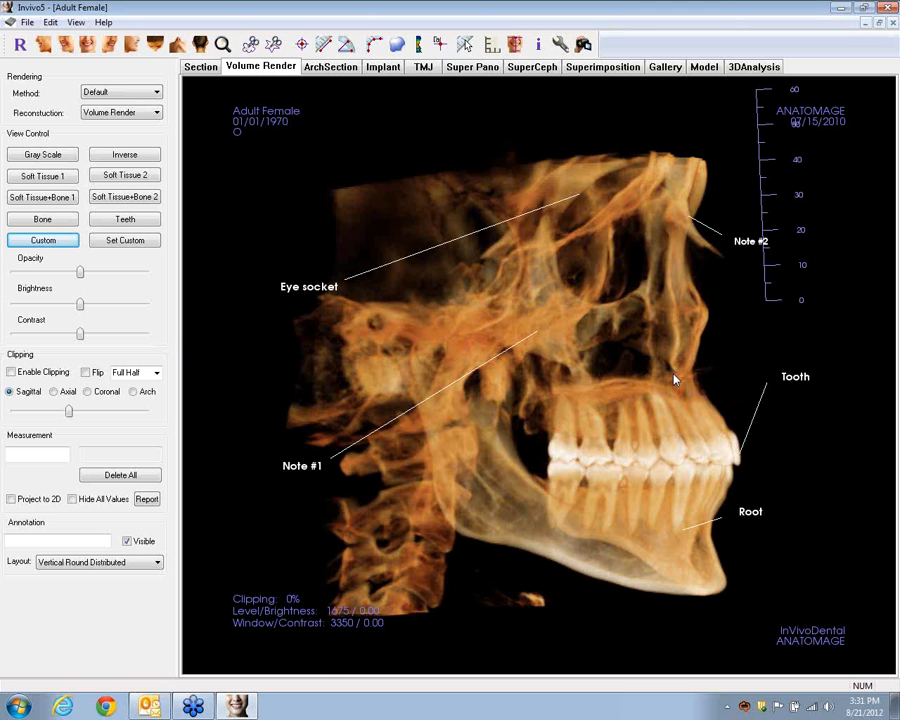
pyautogui.moveTo(674, 379)
pyautogui.mouseDown()
pyautogui.moveTo(649, 376)
pyautogui.moveTo(600, 400)
pyautogui.moveTo(671, 325)
pyautogui.moveTo(713, 262)
pyautogui.mouseUp()
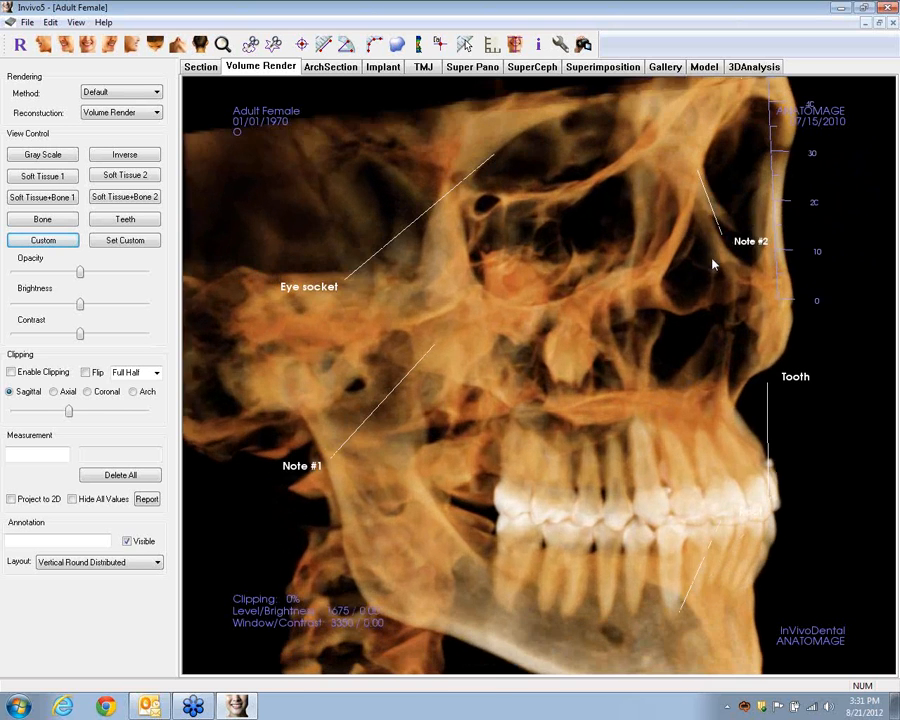
pyautogui.keyDown('ctrl'); pyautogui.moveTo(687, 342); pyautogui.dragTo(719, 285); pyautogui.keyUp('ctrl')
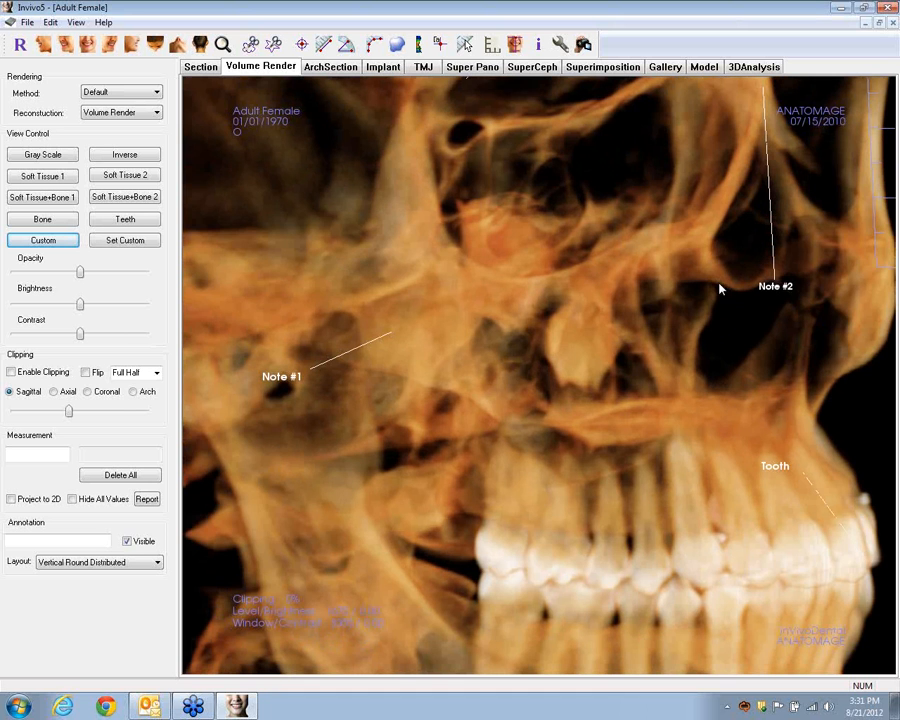
pyautogui.moveTo(728, 285)
pyautogui.keyDown('shift'); pyautogui.mouseDown()
pyautogui.moveTo(721, 298)
pyautogui.moveTo(723, 289)
pyautogui.mouseUp(); pyautogui.keyUp('shift')
pyautogui.keyDown('shift'); pyautogui.moveTo(611, 354); pyautogui.dragTo(540, 485); pyautogui.keyUp('shift')
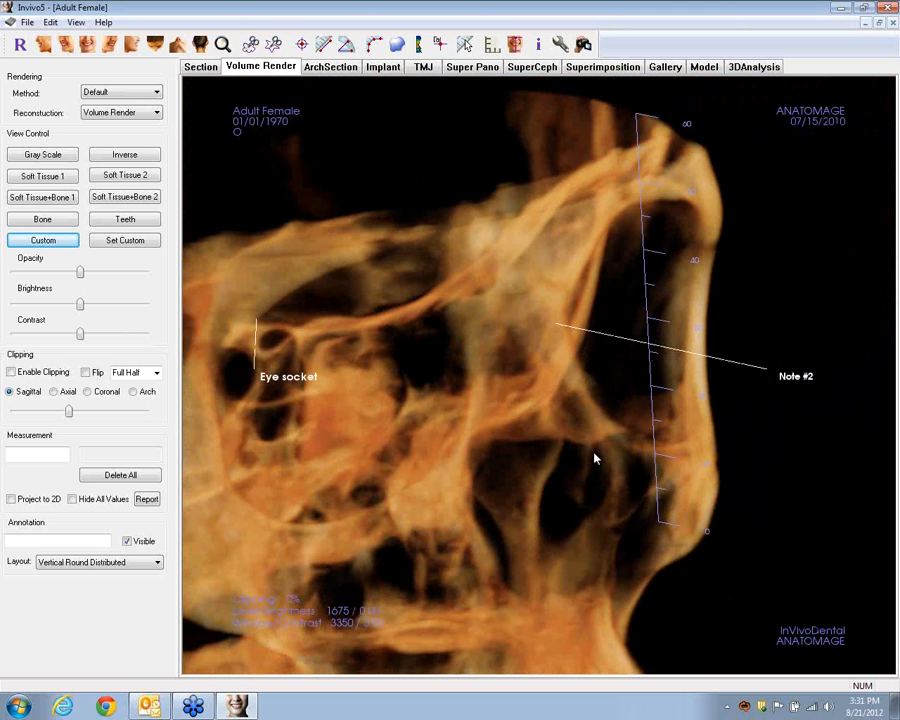
pyautogui.moveTo(462, 422); pyautogui.dragTo(557, 410)
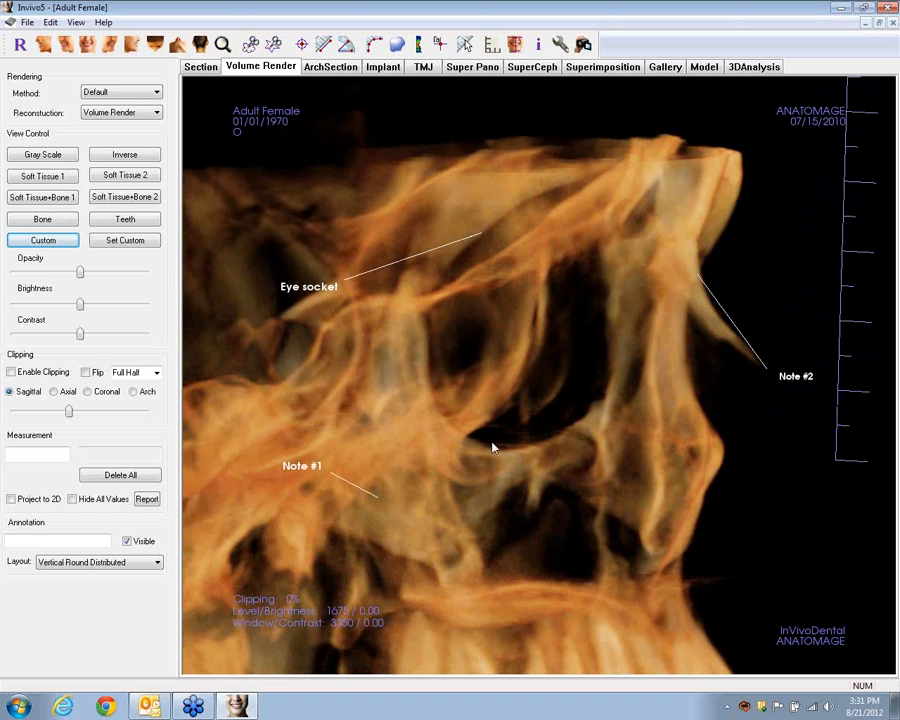
# - Show the crosshair scale over the magnified orbit and switch it off again
pyautogui.click(466, 46)
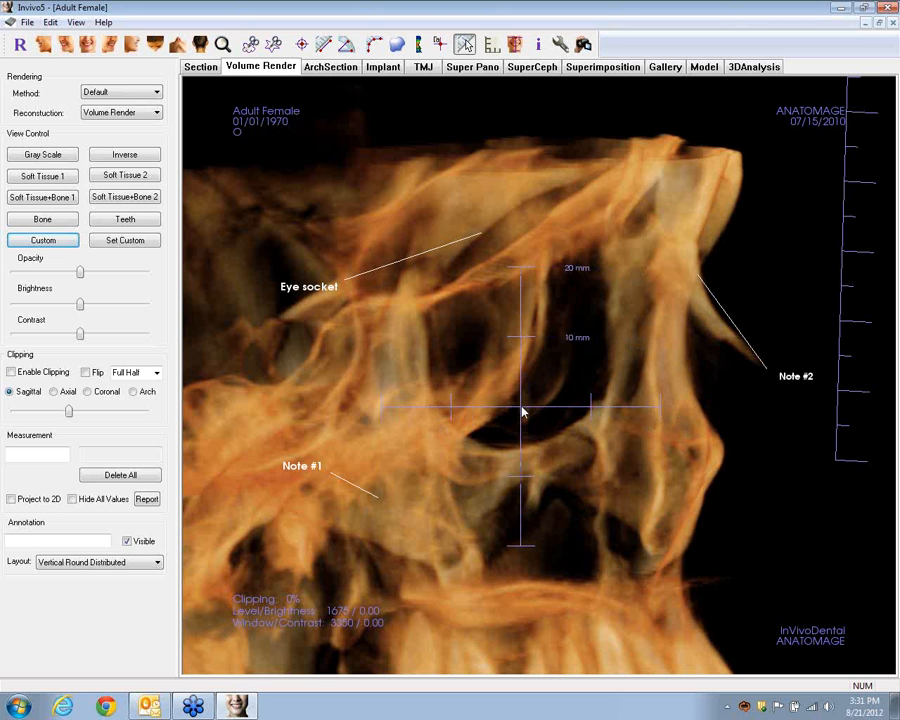
pyautogui.click(465, 44)
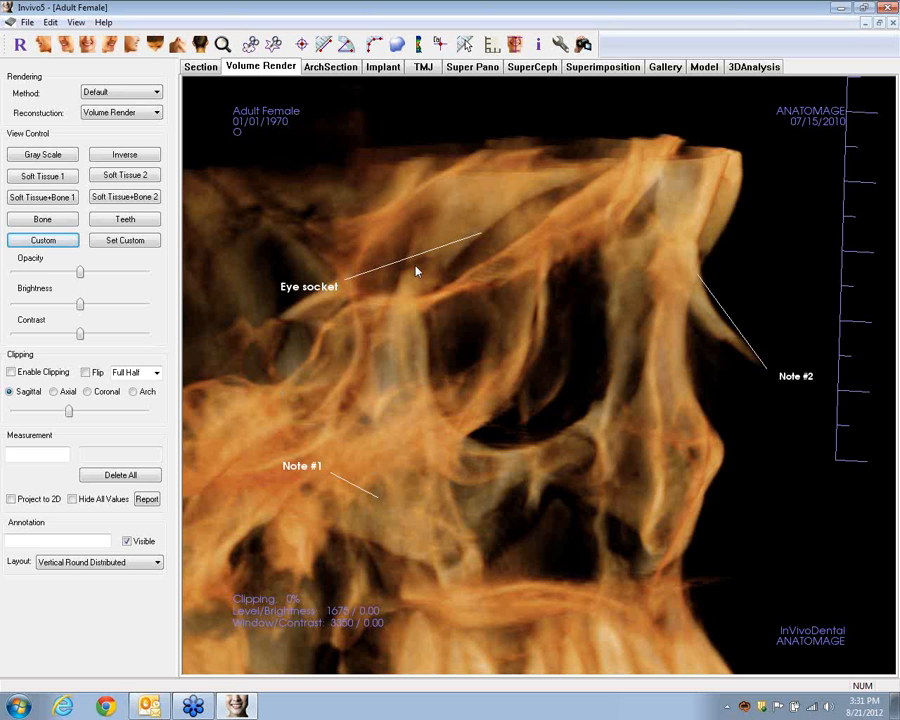
# - Reset the view's magnification and hide the vertical ruler, leaving the skull facing forward
pyautogui.click(21, 47)
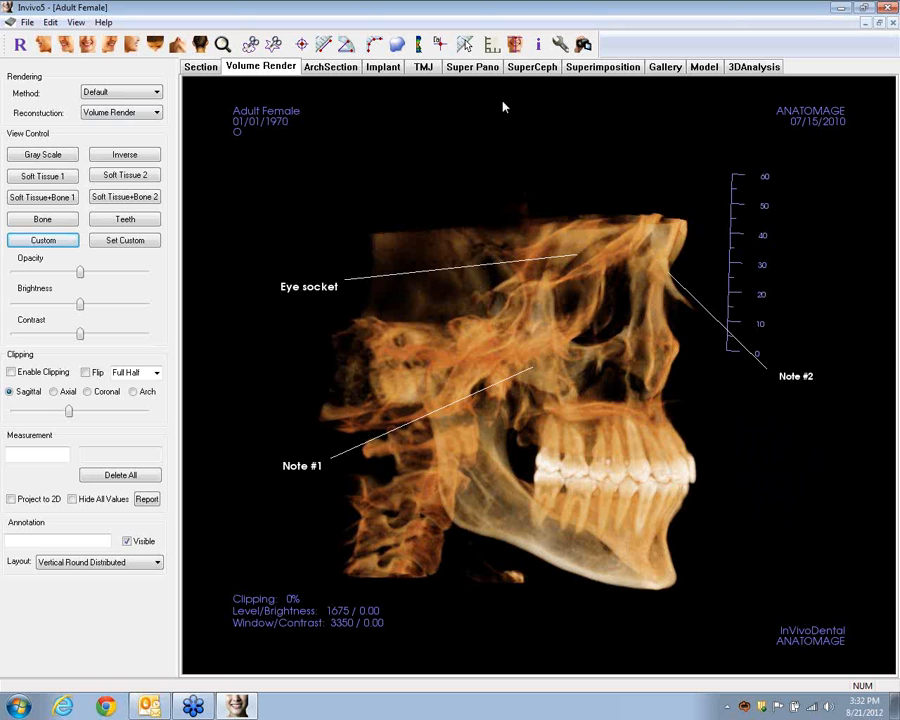
pyautogui.click(491, 45)
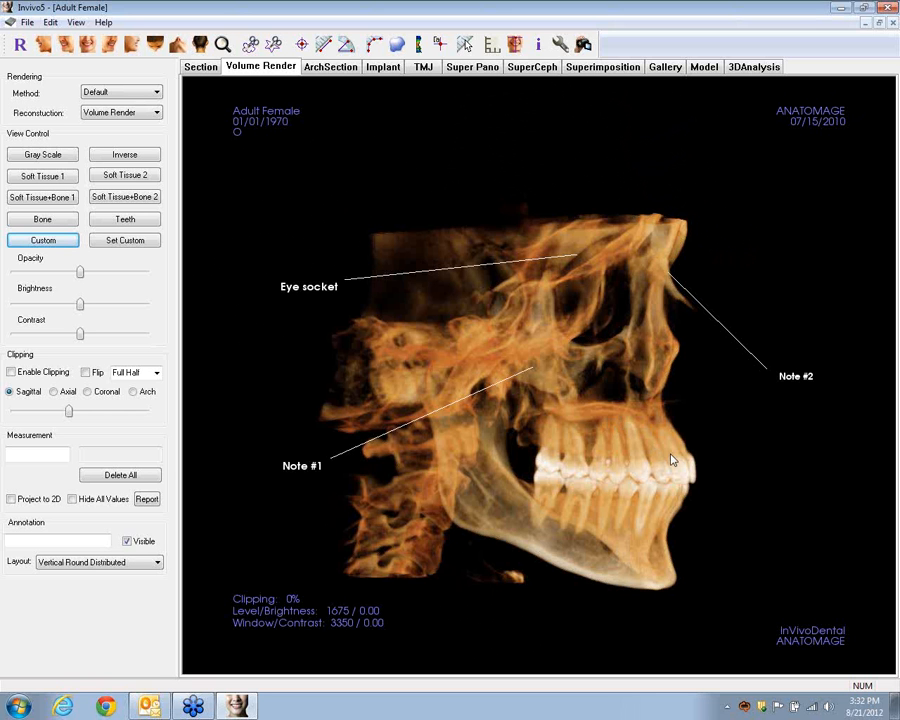
pyautogui.moveTo(673, 460); pyautogui.dragTo(512, 518)
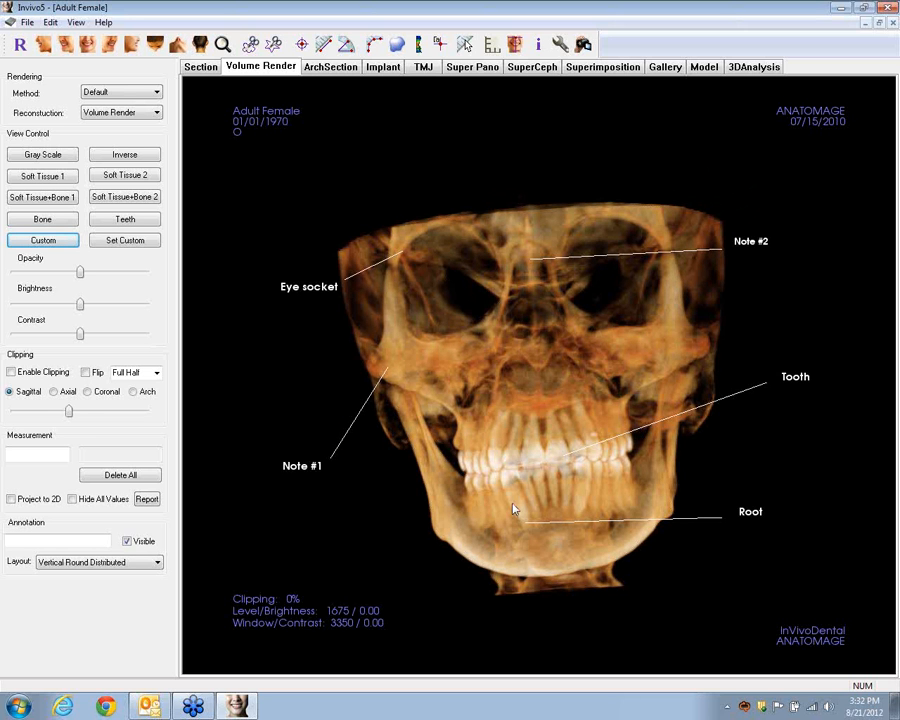